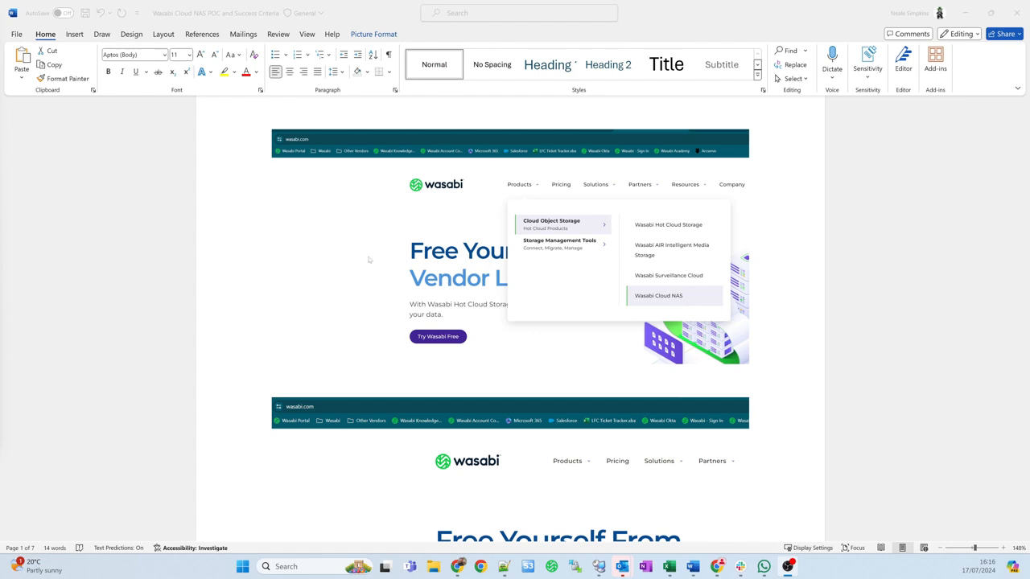
- Review the document's Wasabi Cloud NAS trial sign-up screenshots, from the product menu through account creation to continuing the trial
{"action": "left_click", "coordinate": [1005, 549]}
{"action": "left_click", "coordinate": [1005, 550]}
{"action": "left_click", "coordinate": [1004, 550]}
{"action": "left_click", "coordinate": [1004, 550]}
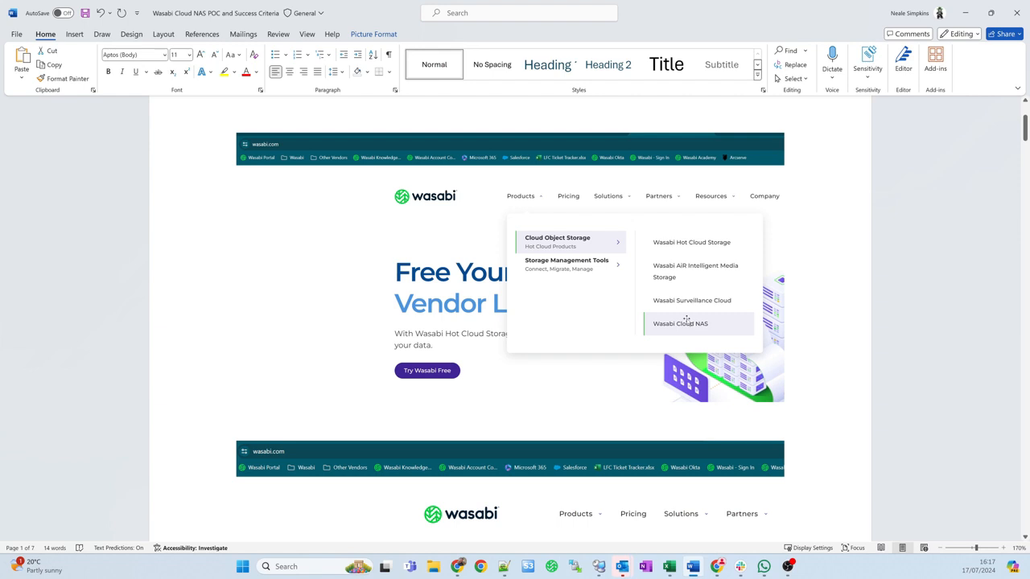
{"action": "scroll", "coordinate": [681, 317], "scroll_direction": "down", "scroll_amount": 5}
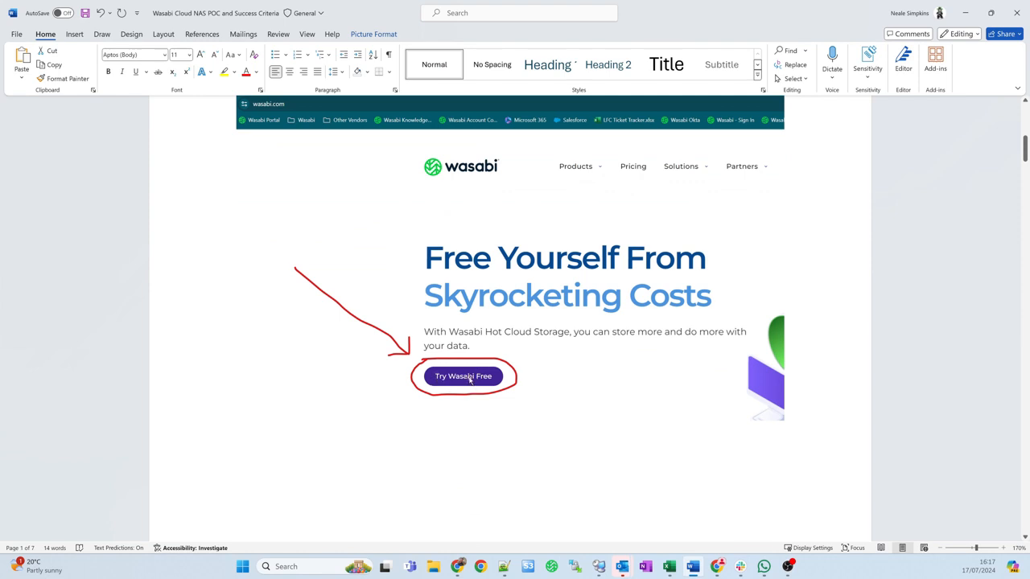
{"action": "scroll", "coordinate": [469, 378], "scroll_direction": "down", "scroll_amount": 8}
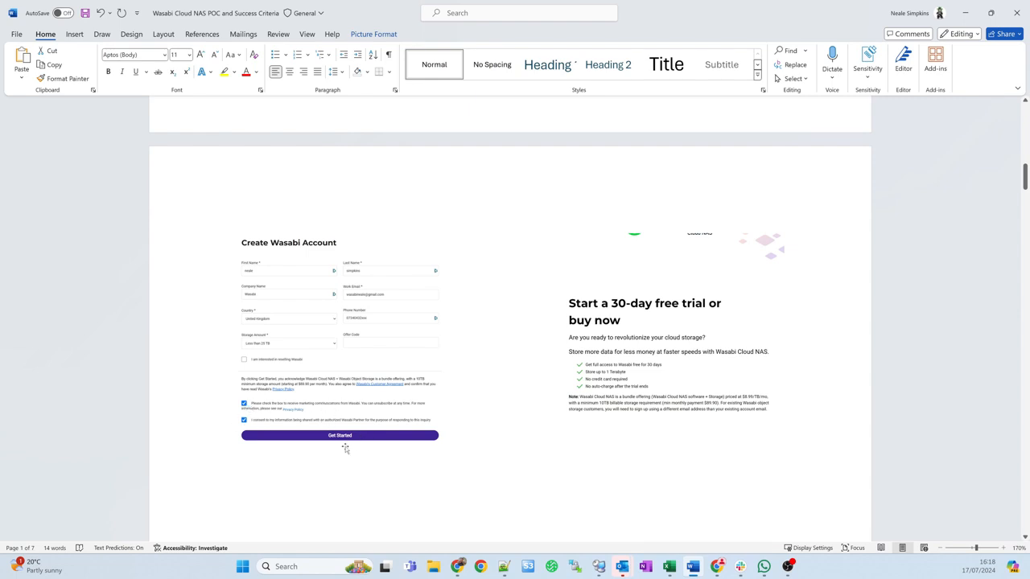
{"action": "scroll", "coordinate": [447, 346], "scroll_direction": "down", "scroll_amount": 5}
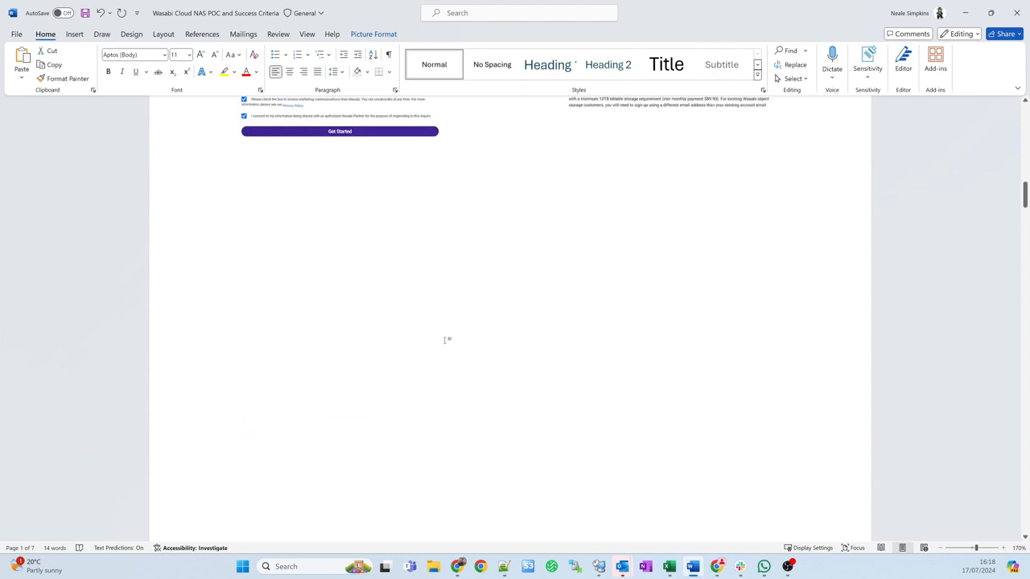
{"action": "scroll", "coordinate": [445, 341], "scroll_direction": "up", "scroll_amount": 5}
{"action": "scroll", "coordinate": [446, 281], "scroll_direction": "down", "scroll_amount": 2}
{"action": "scroll", "coordinate": [445, 348], "scroll_direction": "up", "scroll_amount": 1}
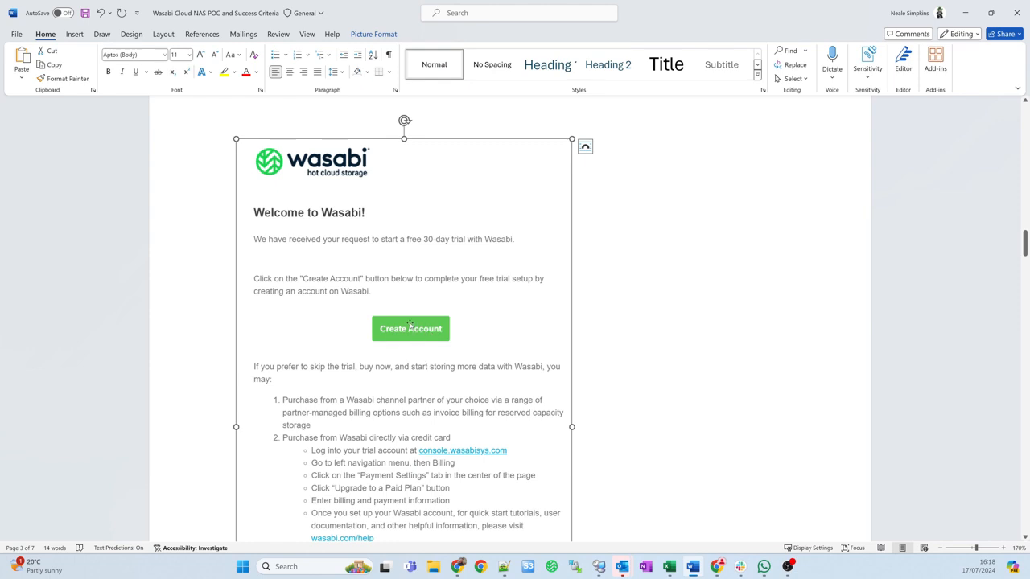
{"action": "scroll", "coordinate": [404, 336], "scroll_direction": "down", "scroll_amount": 15}
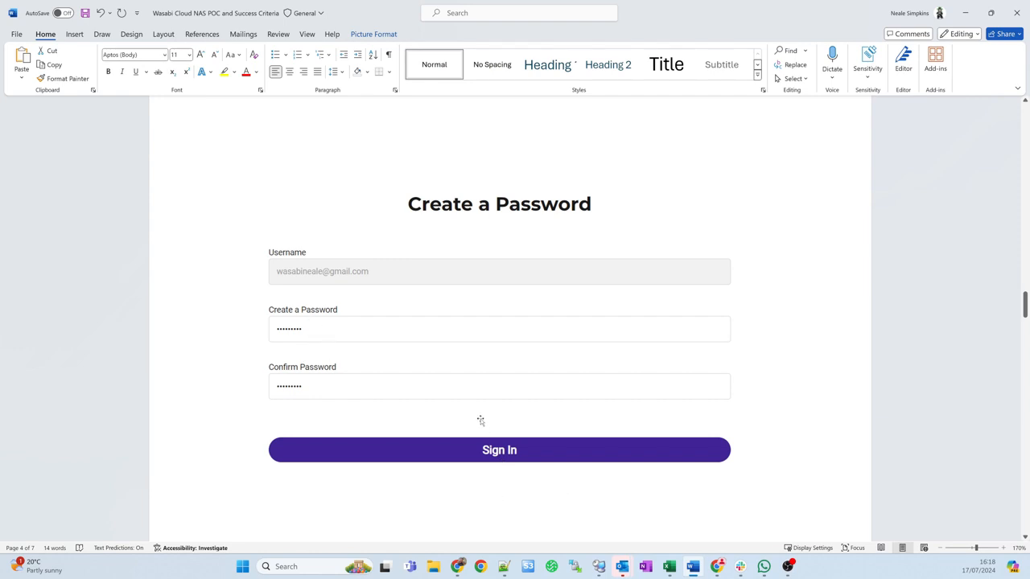
{"action": "scroll", "coordinate": [342, 314], "scroll_direction": "down", "scroll_amount": 5}
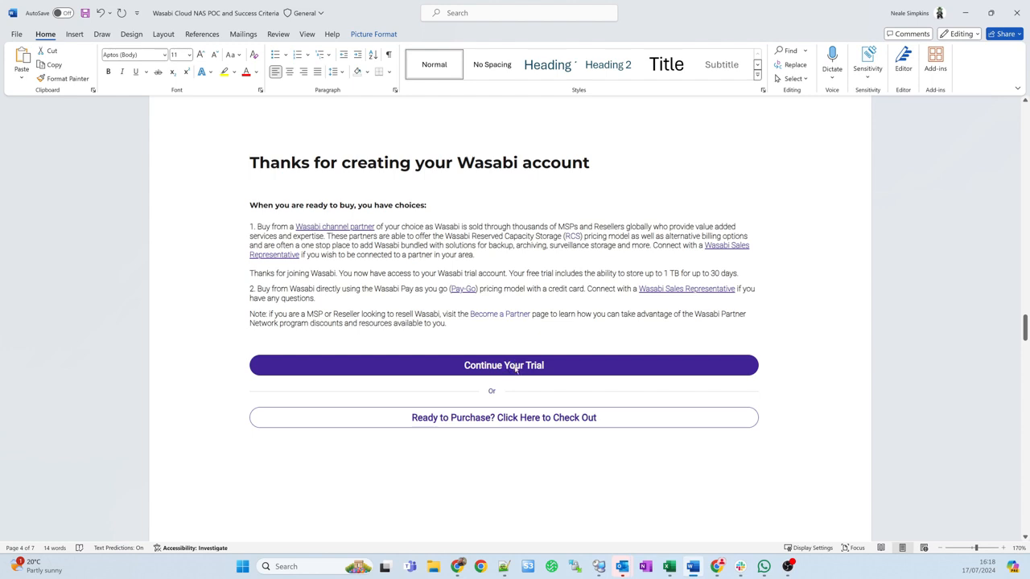
{"action": "scroll", "coordinate": [504, 368], "scroll_direction": "down", "scroll_amount": 8}
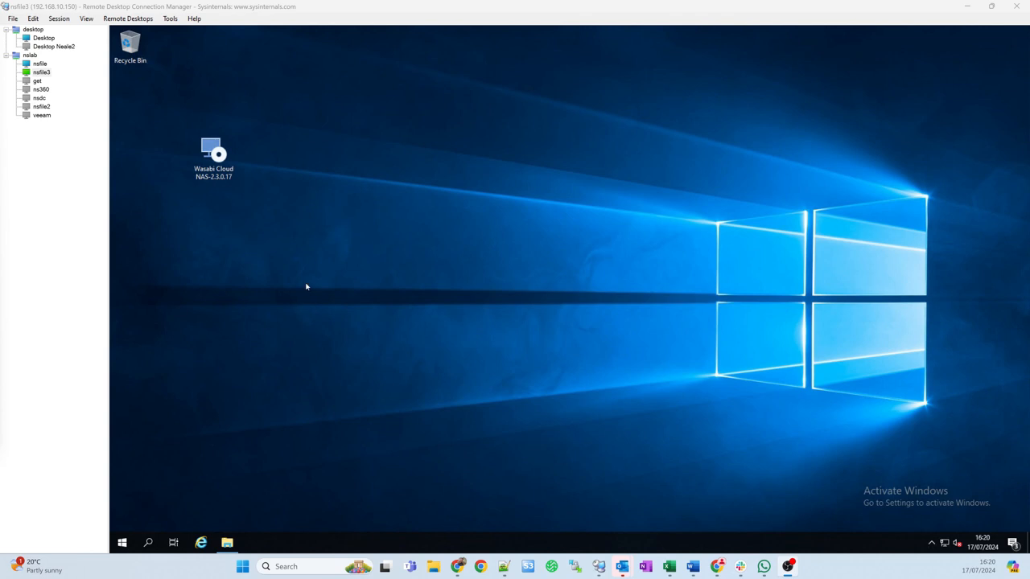
- Launch the Wasabi Cloud NAS-2.3.0.17 installer on nsfile3 and start installing the File System Notification Engine and .NET Framework 4.8 prerequisites
{"action": "left_click", "coordinate": [208, 155]}
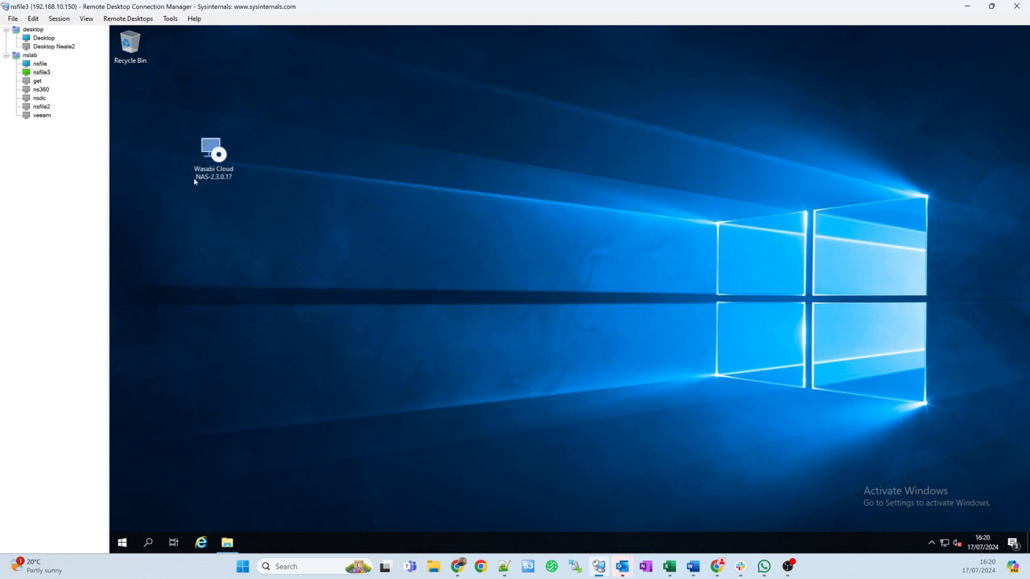
{"action": "left_click", "coordinate": [251, 260]}
{"action": "left_click", "coordinate": [210, 144]}
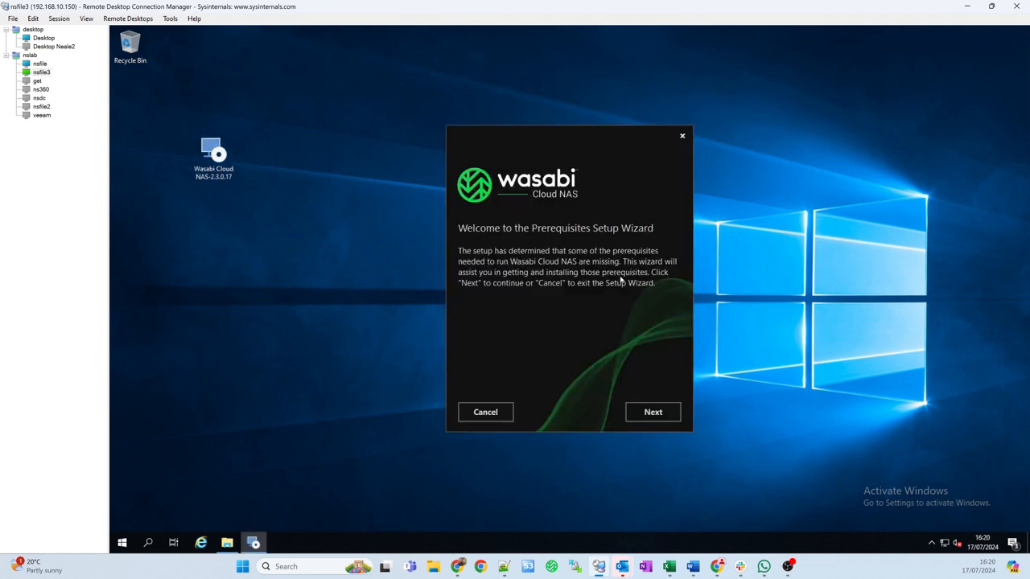
{"action": "left_click", "coordinate": [658, 414]}
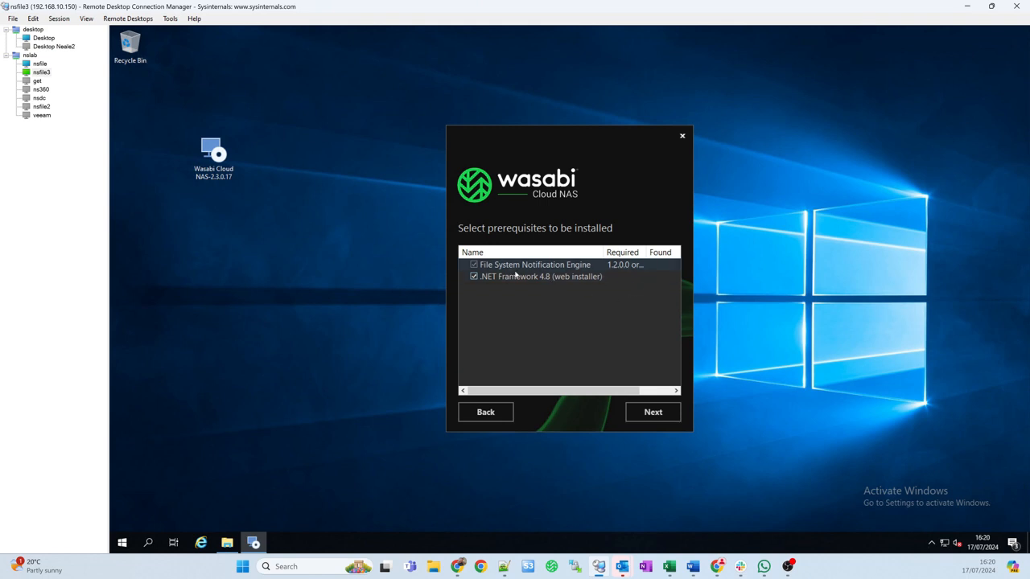
{"action": "left_click", "coordinate": [651, 412]}
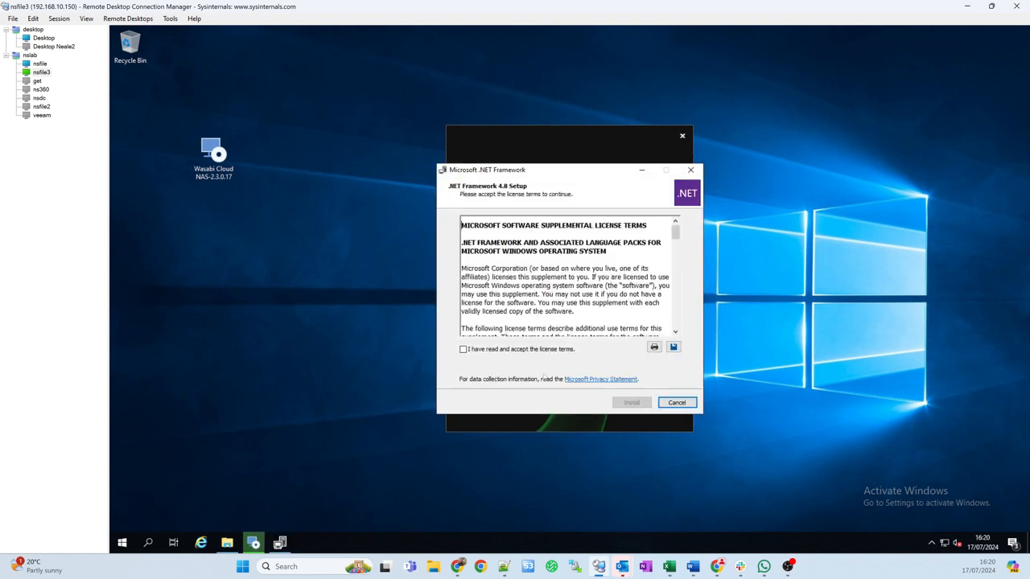
- Accept the .NET Framework 4.8 licence terms and complete its installation
{"action": "left_click", "coordinate": [510, 349]}
{"action": "left_click", "coordinate": [640, 403]}
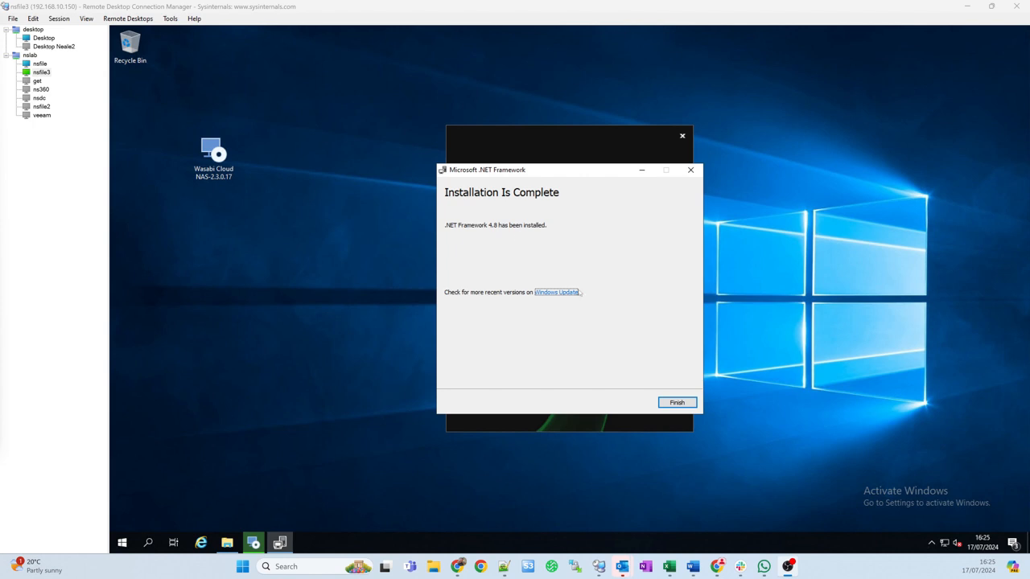
{"action": "left_click", "coordinate": [677, 403]}
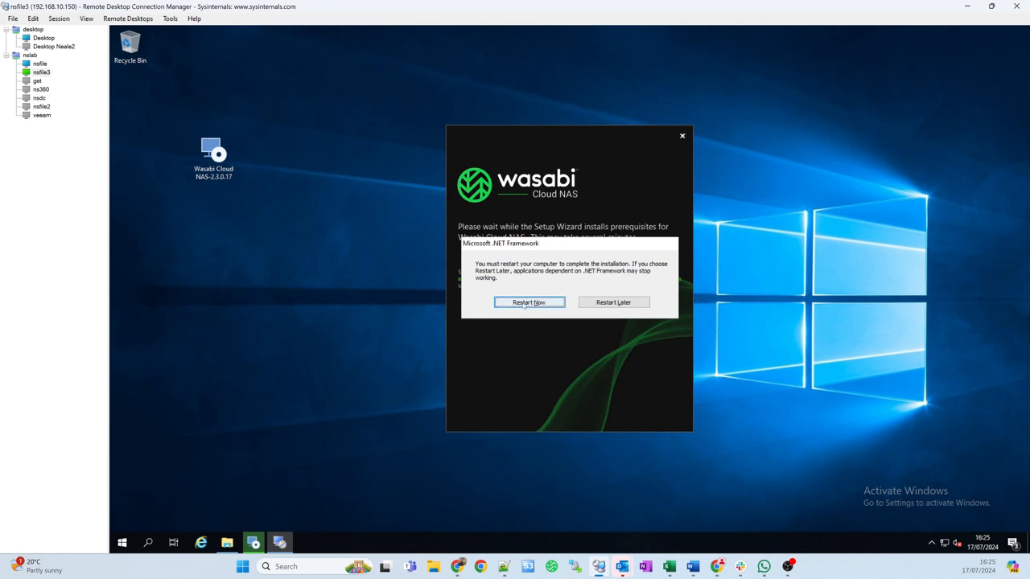
- Restart the server to complete the prerequisite installation and reconnect to nsfile3
{"action": "left_click", "coordinate": [527, 302]}
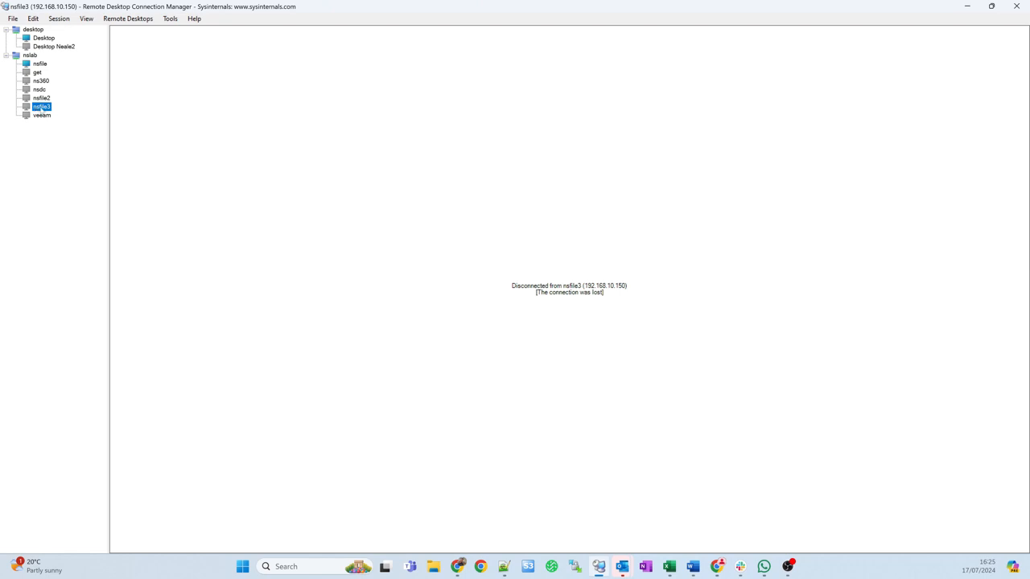
{"action": "double_click", "coordinate": [42, 107]}
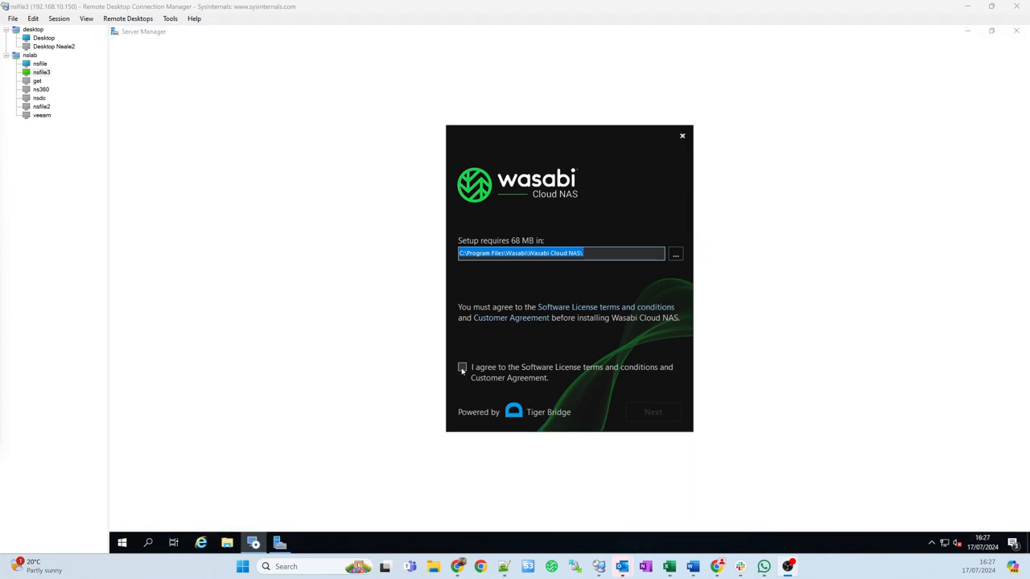
- Accept the agreement and install Wasabi Cloud NAS with the Shell Extension in its default folder, closing Server Manager along the way
{"action": "left_click", "coordinate": [462, 367]}
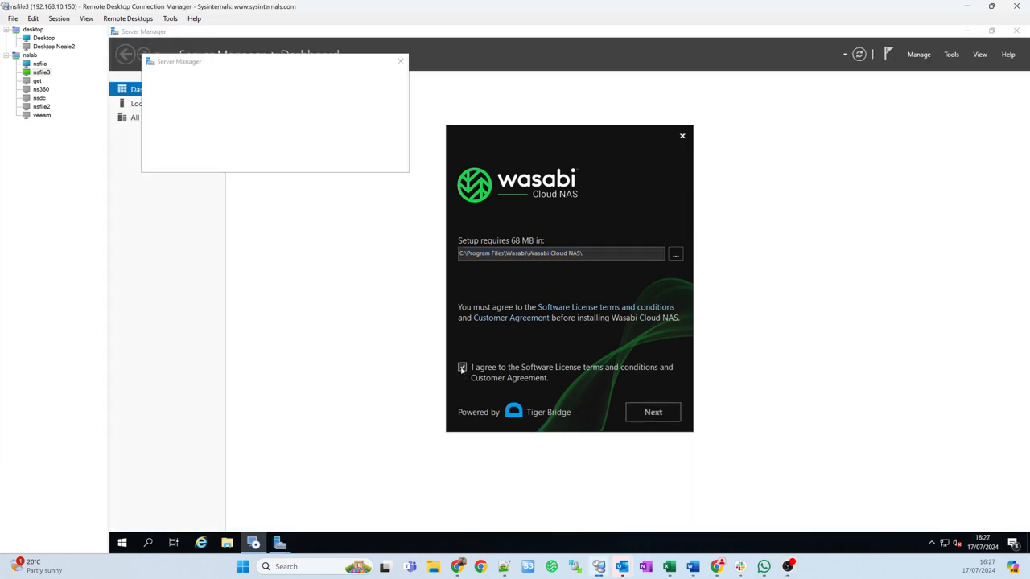
{"action": "left_click", "coordinate": [400, 62]}
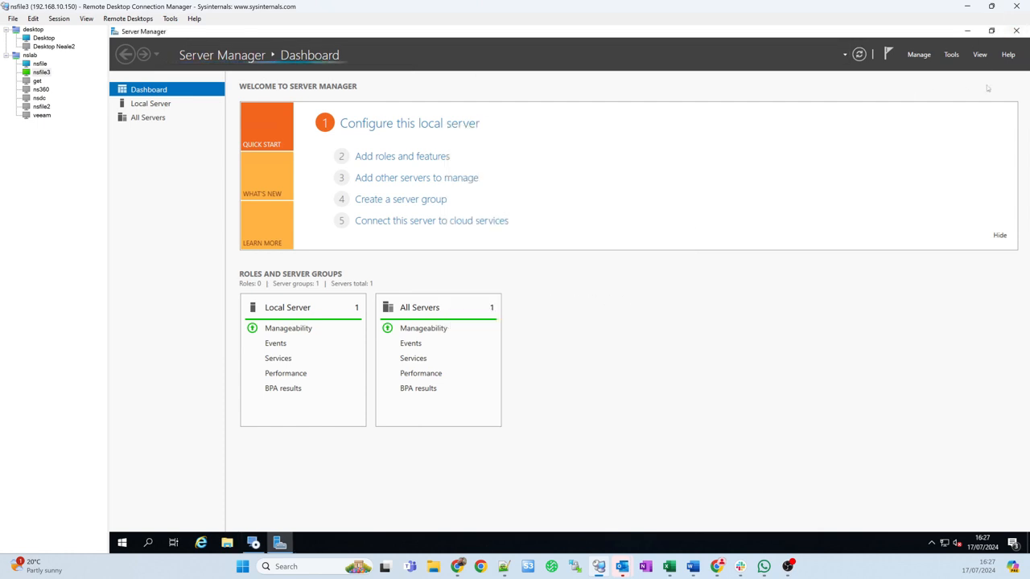
{"action": "left_click", "coordinate": [1017, 31]}
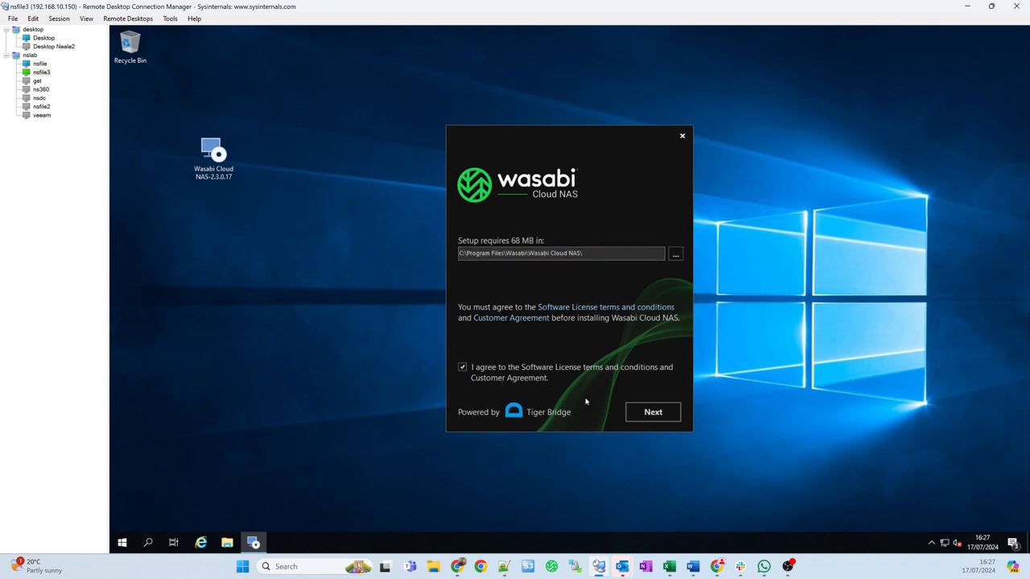
{"action": "left_click", "coordinate": [653, 413]}
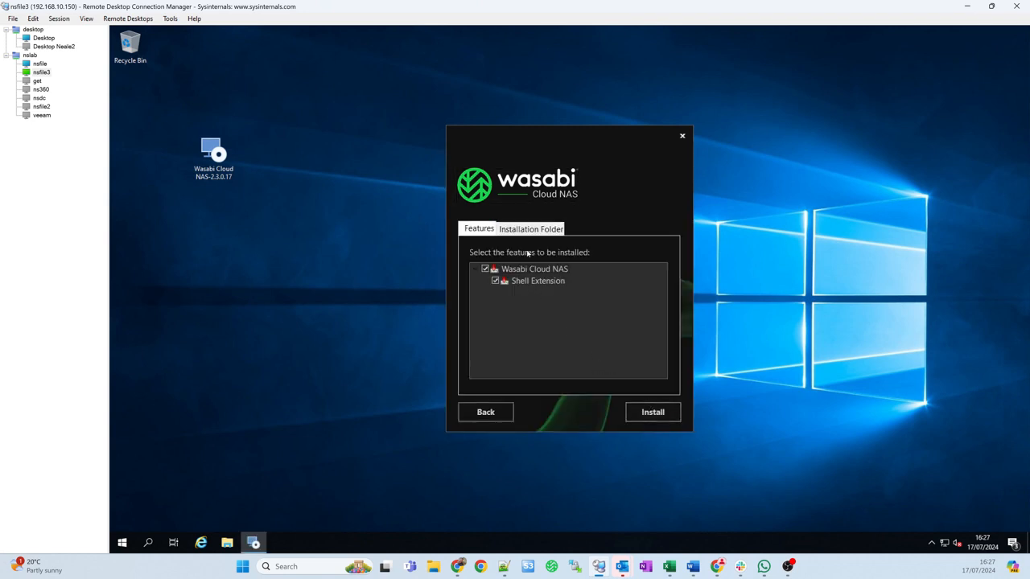
{"action": "left_click", "coordinate": [651, 415]}
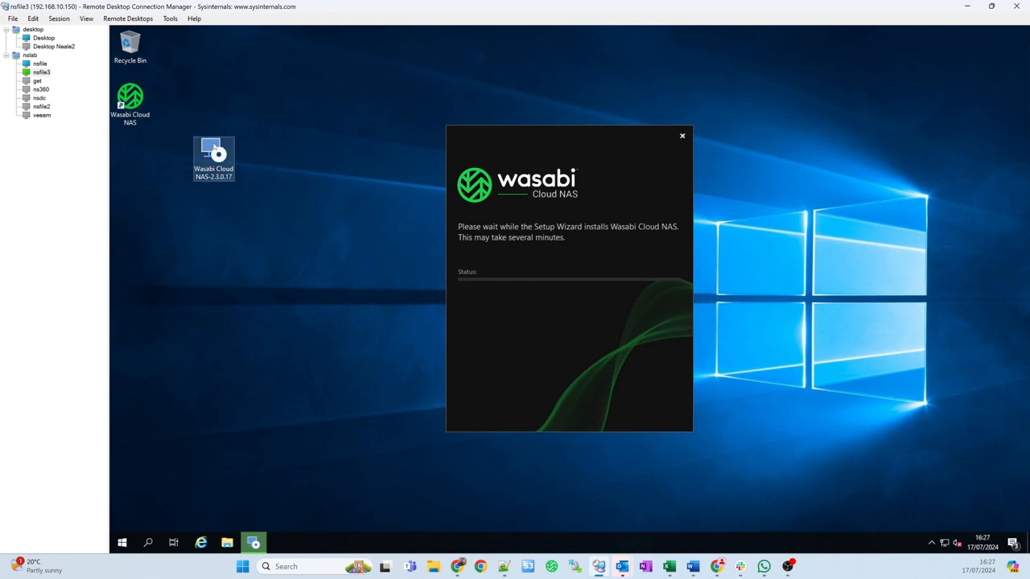
{"action": "left_click_drag", "start_coordinate": [213, 152], "coordinate": [133, 153]}
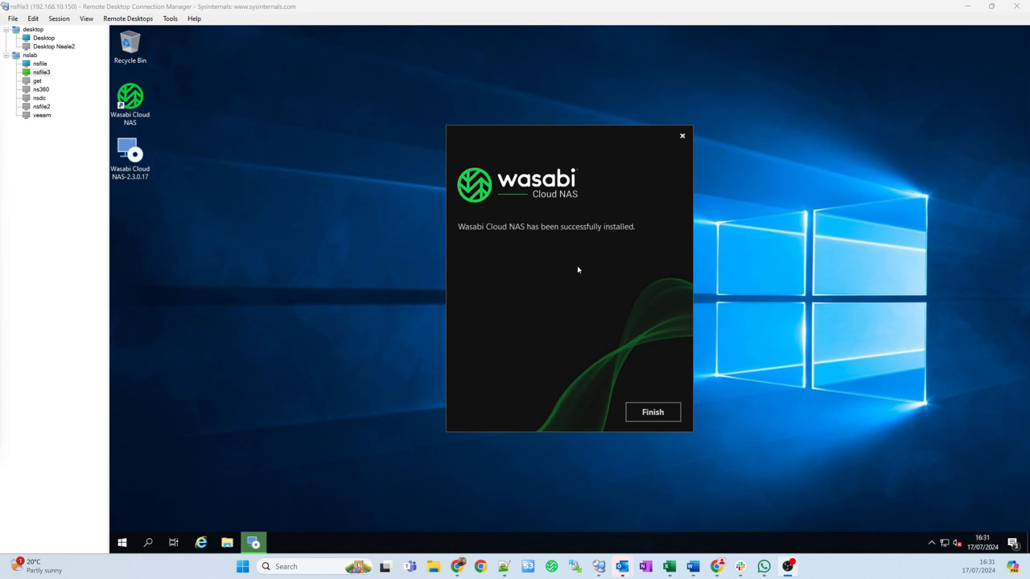
{"action": "left_click", "coordinate": [654, 416]}
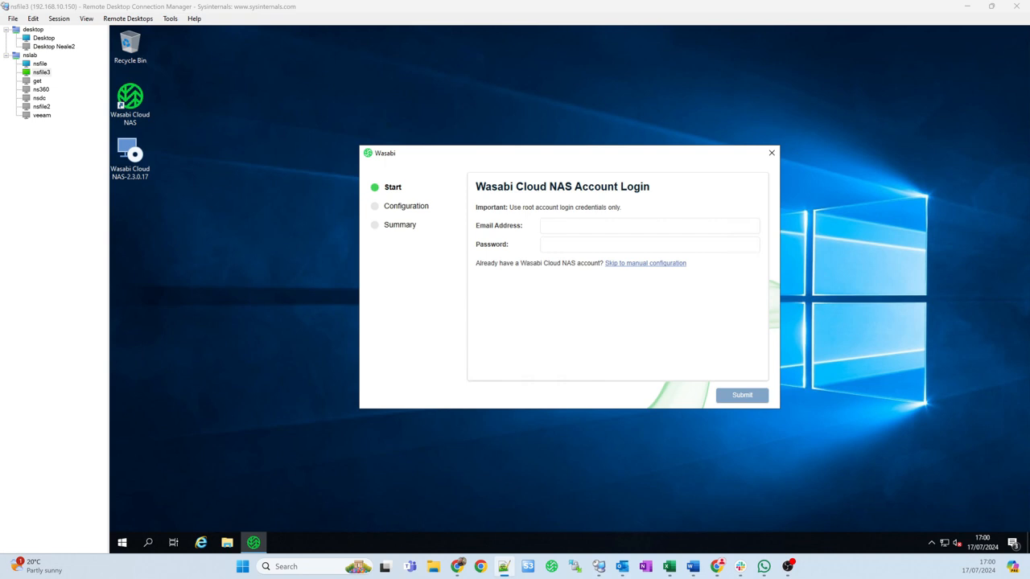
- Log in to the Wasabi Cloud NAS account with the root account's email address and password
{"action": "left_click", "coordinate": [636, 225]}
{"action": "key", "text": "ctrl+v"}
{"action": "left_click", "coordinate": [624, 245]}
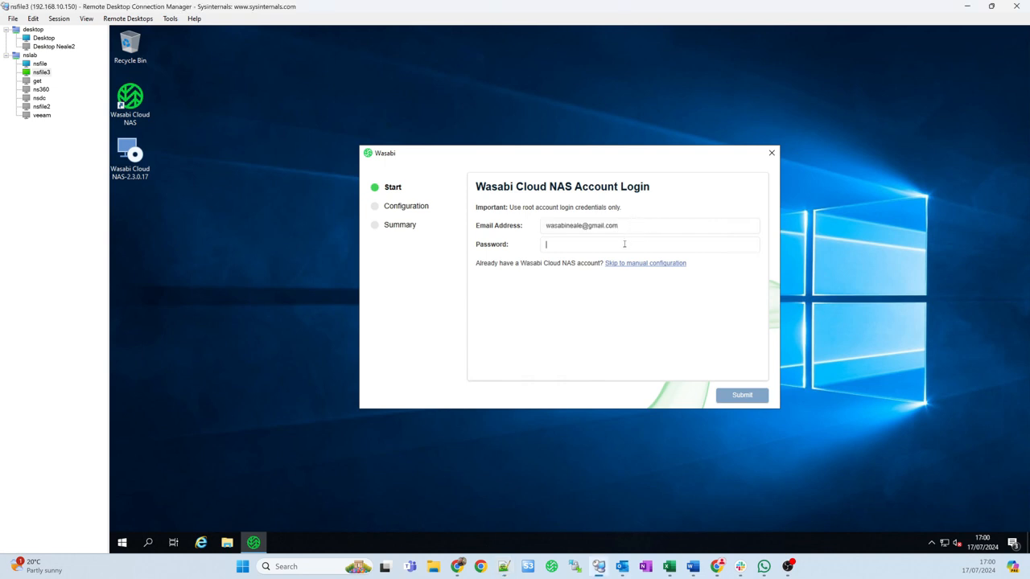
{"action": "type", "text": "********"}
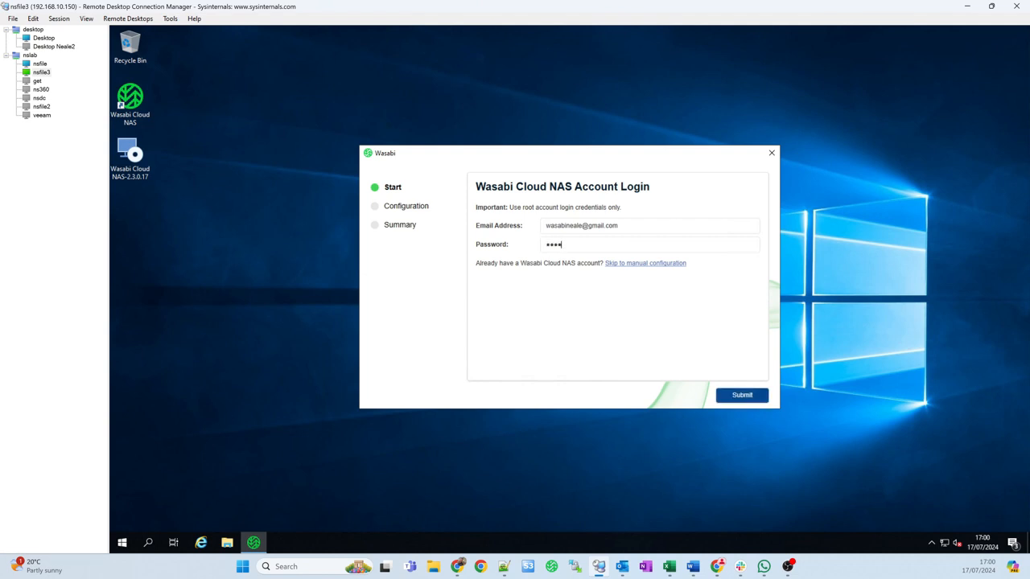
{"action": "type", "text": "*"}
{"action": "left_click", "coordinate": [740, 400]}
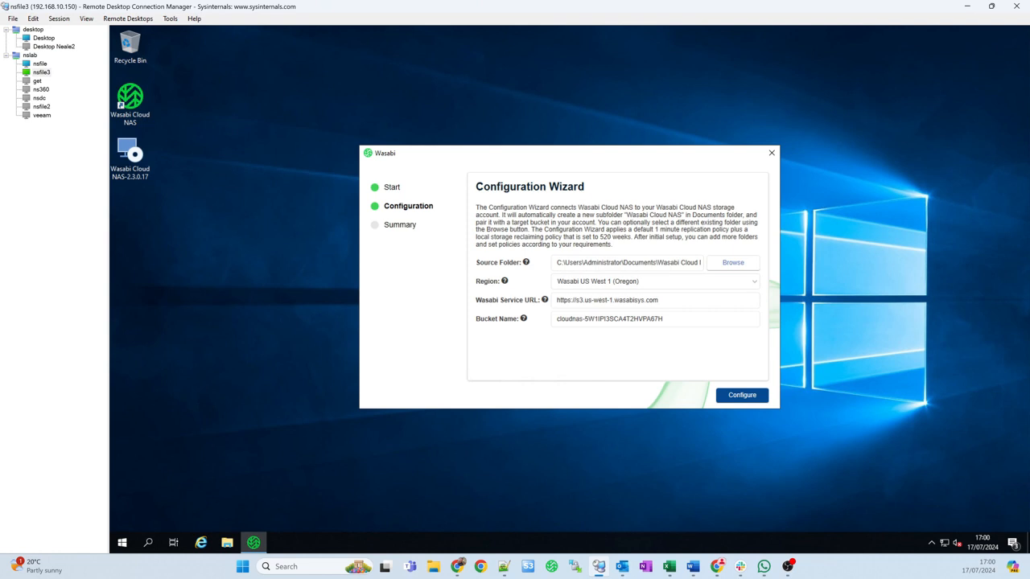
- Set the region to Wasabi EU West 1 (London) and complete the configuration with the default source folder and bucket
{"action": "left_click", "coordinate": [679, 284]}
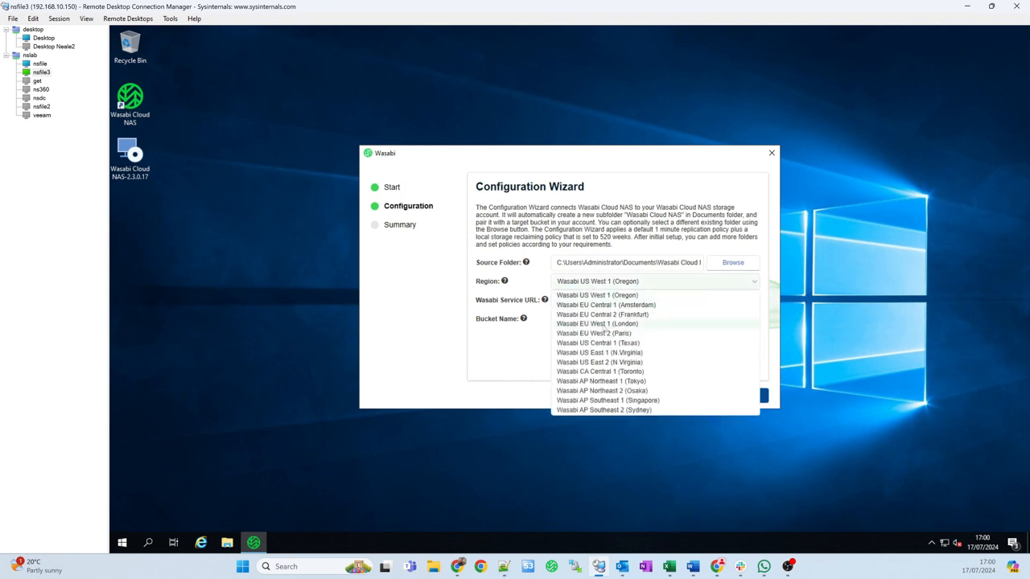
{"action": "left_click", "coordinate": [602, 324]}
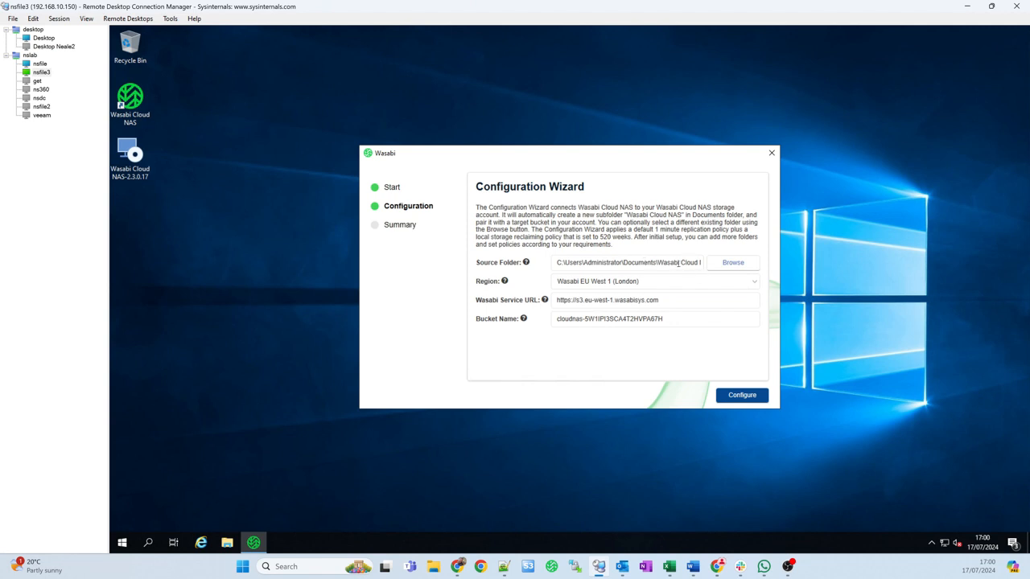
{"action": "left_click_drag", "start_coordinate": [664, 267], "coordinate": [706, 264]}
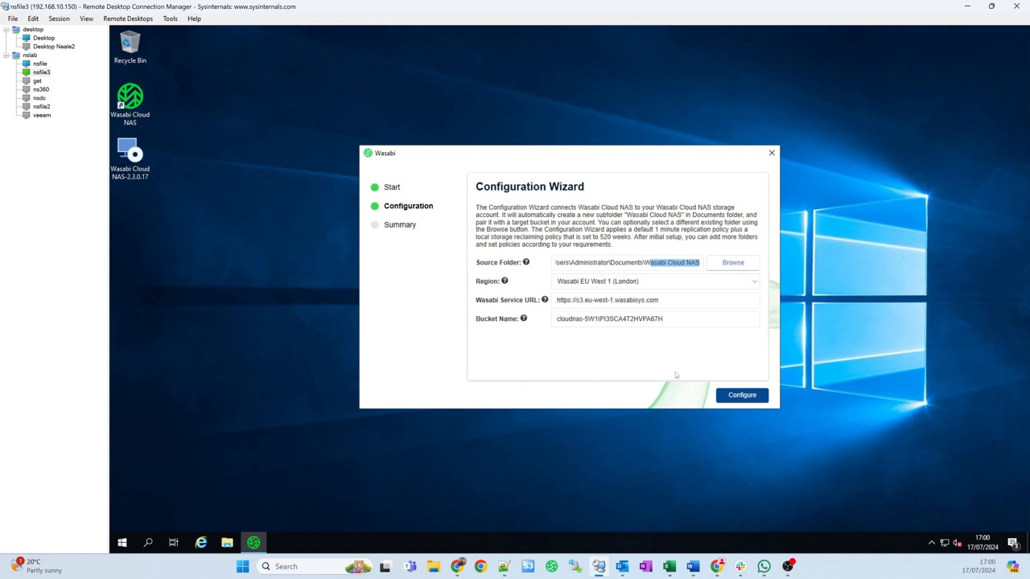
{"action": "left_click", "coordinate": [742, 396]}
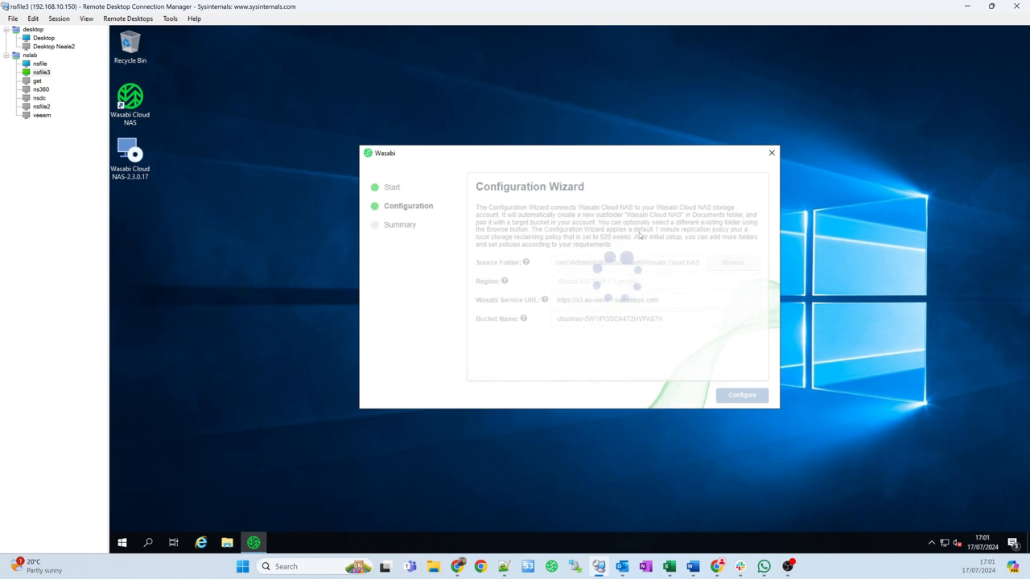
{"action": "left_click", "coordinate": [742, 394]}
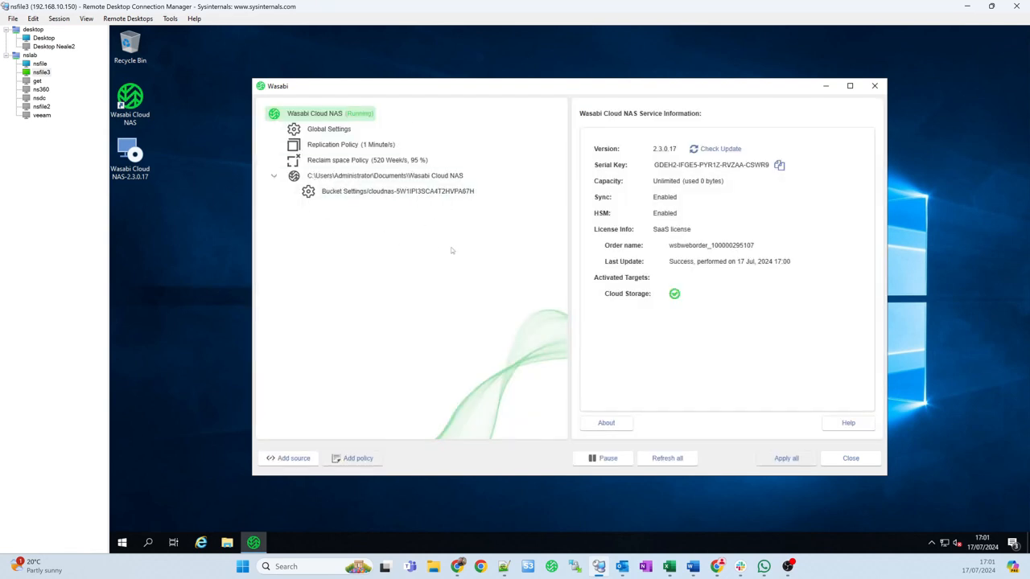
- Pause the Wasabi Cloud NAS service and delete the default Documents\Wasabi Cloud NAS source
{"action": "left_click", "coordinate": [610, 460]}
{"action": "left_click", "coordinate": [343, 176]}
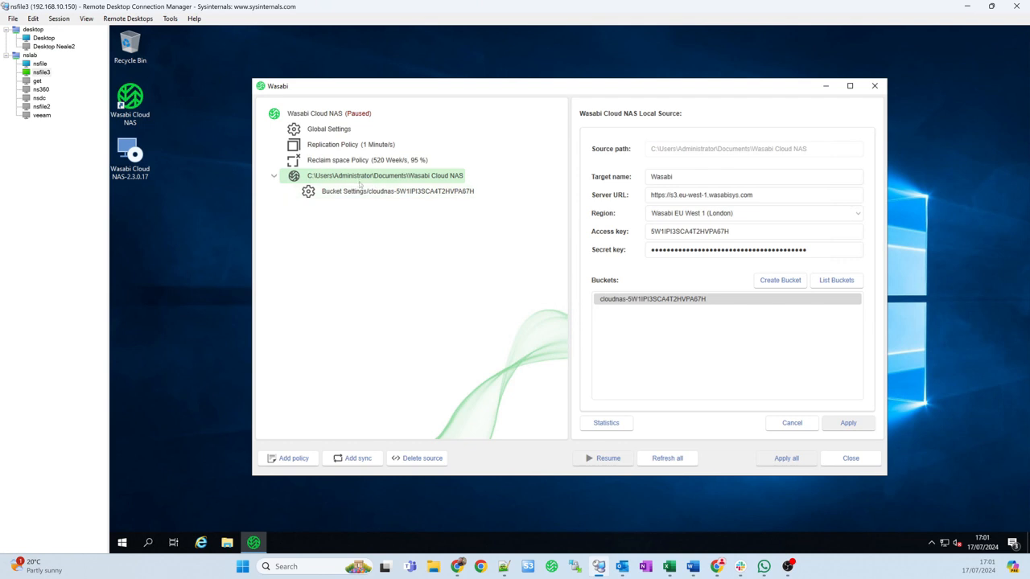
{"action": "left_click", "coordinate": [418, 458]}
{"action": "left_click", "coordinate": [613, 304]}
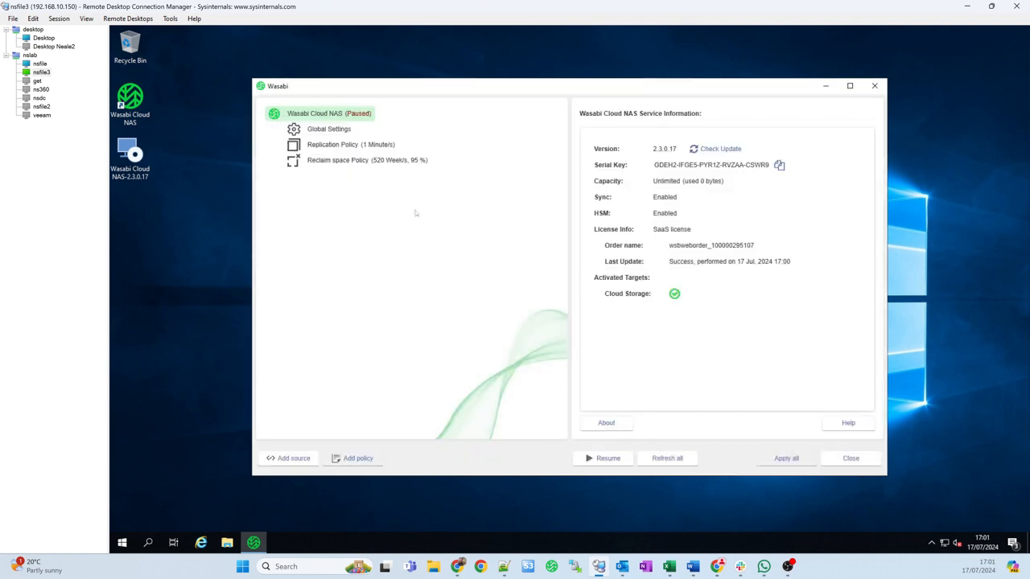
- Delete the default Reclaim space policy from Wasabi Cloud NAS and confirm the deletion
{"action": "left_click", "coordinate": [342, 167]}
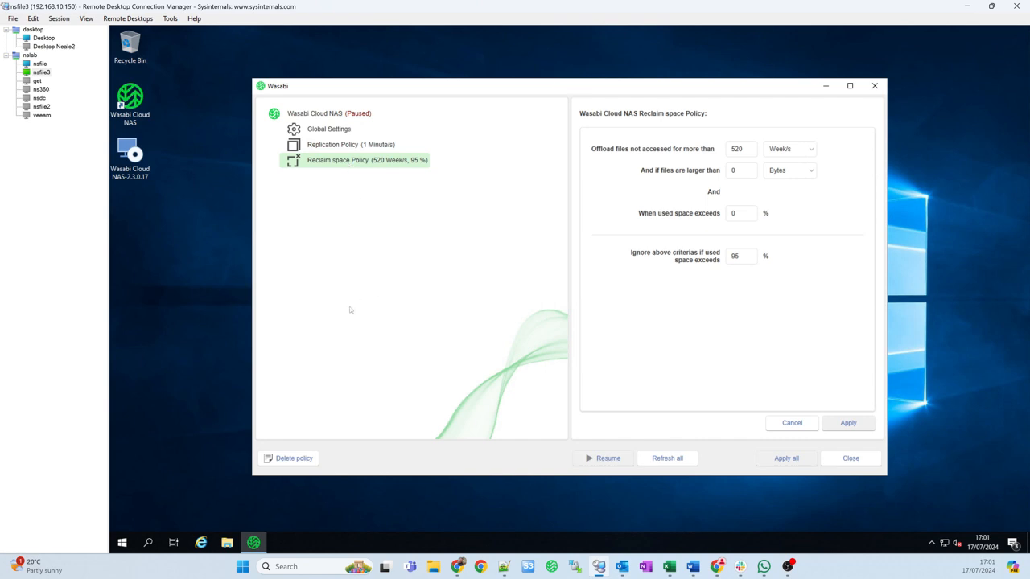
{"action": "left_click", "coordinate": [305, 459]}
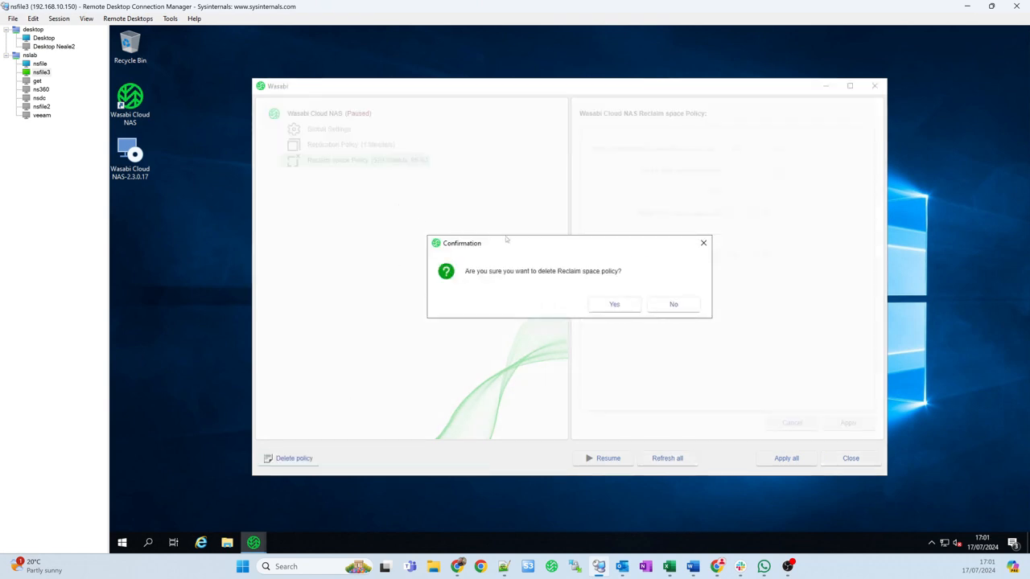
{"action": "left_click", "coordinate": [615, 304]}
- Set the Replication Policy to replicate files after 10 minutes and apply it
{"action": "left_click", "coordinate": [351, 145]}
{"action": "left_click", "coordinate": [666, 146]}
{"action": "type", "text": "10"}
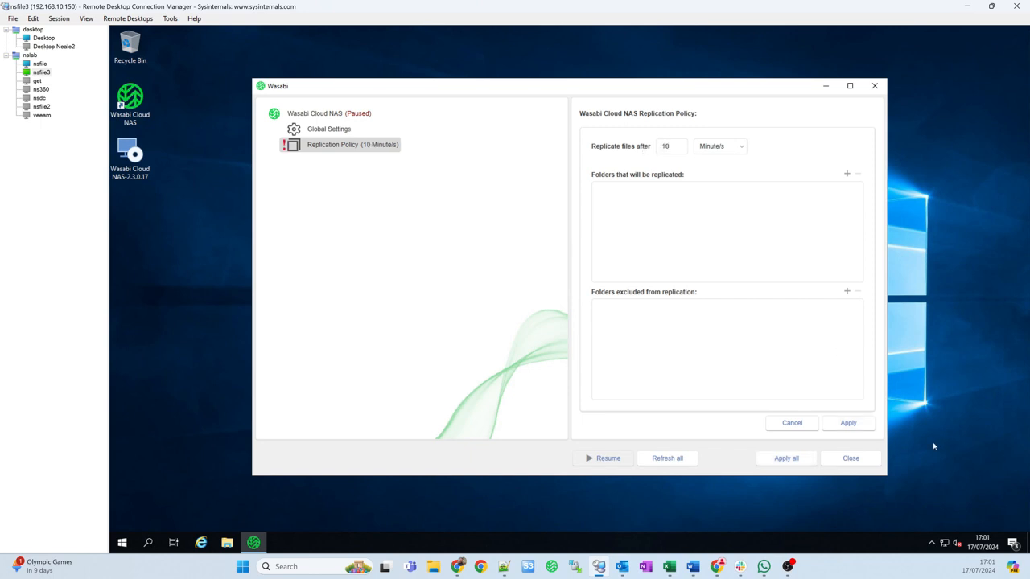
{"action": "left_click", "coordinate": [858, 430]}
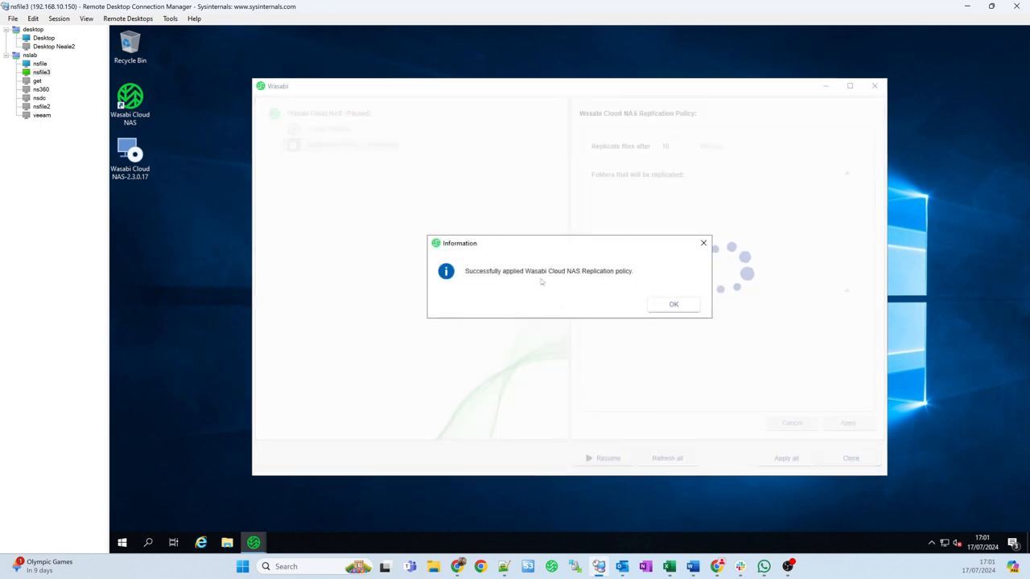
{"action": "left_click", "coordinate": [672, 308]}
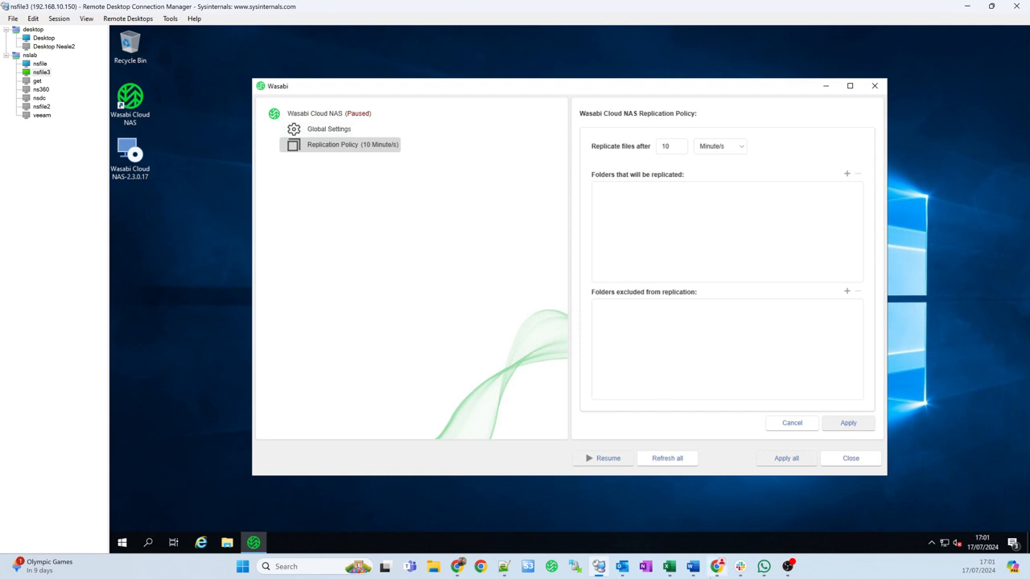
- Switch to the Wasabi Console in Chrome and sign in with the root account's email address and password
{"action": "left_click", "coordinate": [716, 567]}
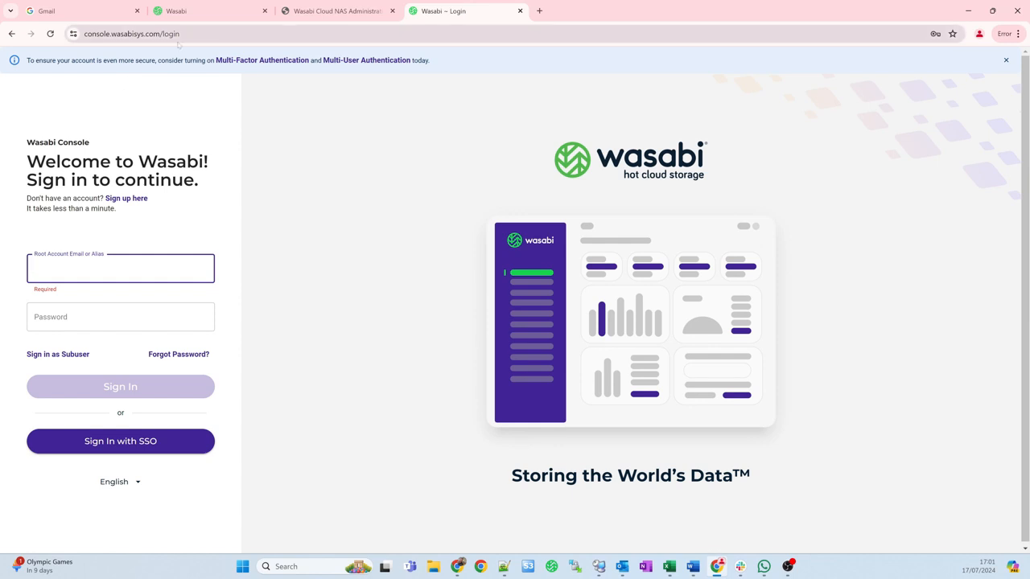
{"action": "left_click", "coordinate": [121, 269]}
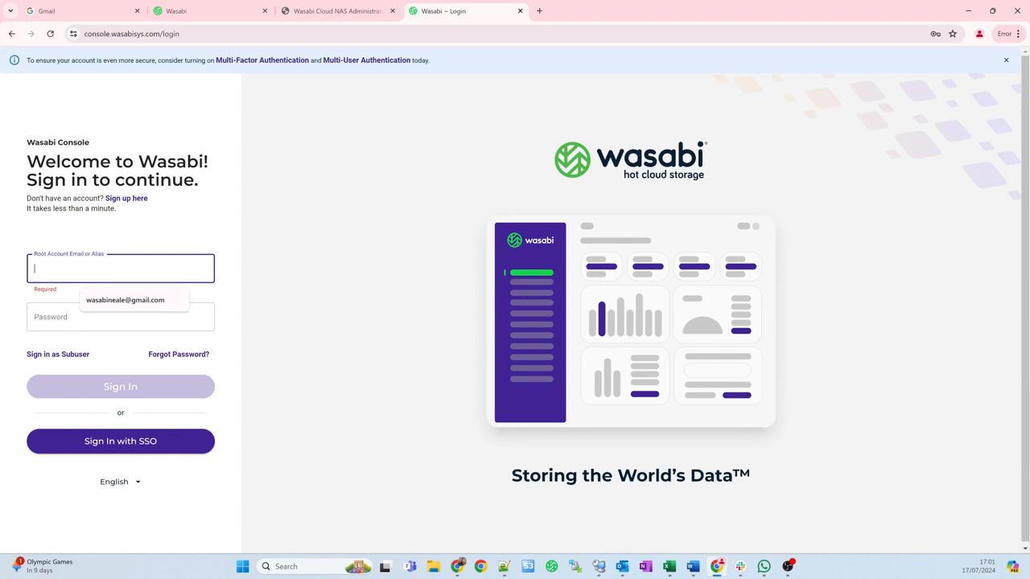
{"action": "left_click", "coordinate": [125, 299]}
{"action": "left_click", "coordinate": [113, 311]}
{"action": "type", "text": "********"}
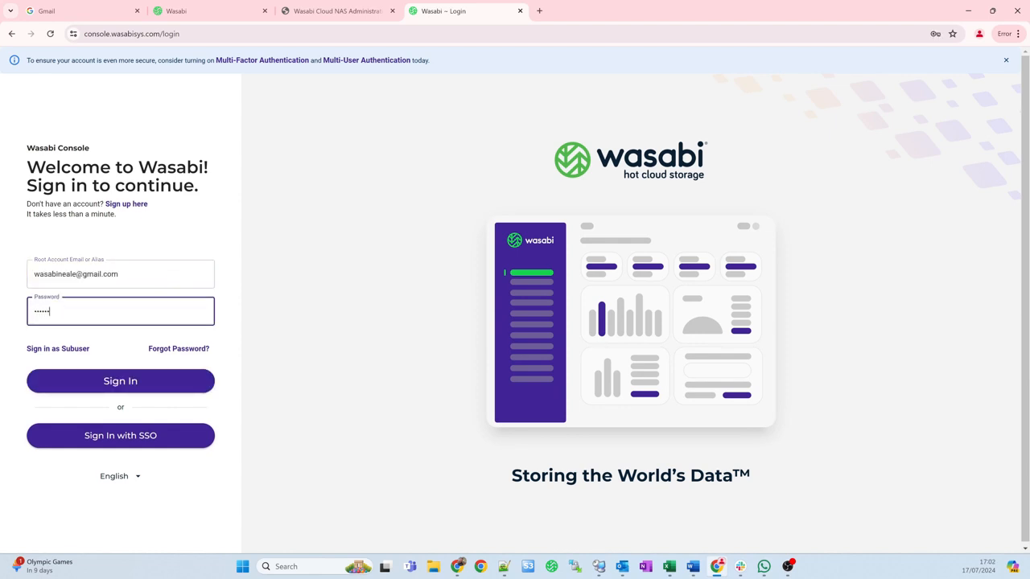
{"action": "key", "text": "Return"}
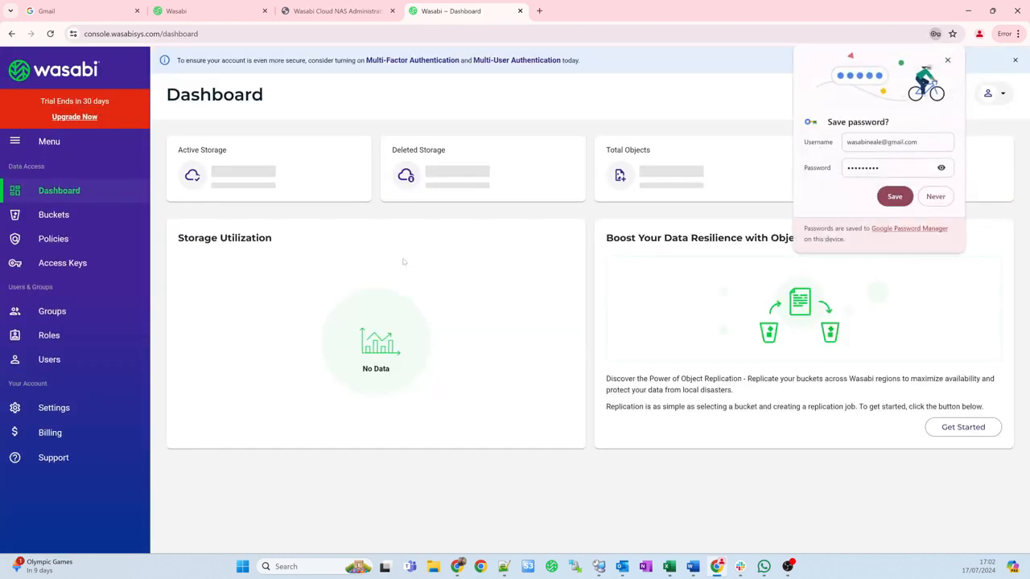
- Dismiss the password-saving prompt and delete the default cloudnas bucket, entering its full name as confirmation
{"action": "left_click", "coordinate": [57, 215]}
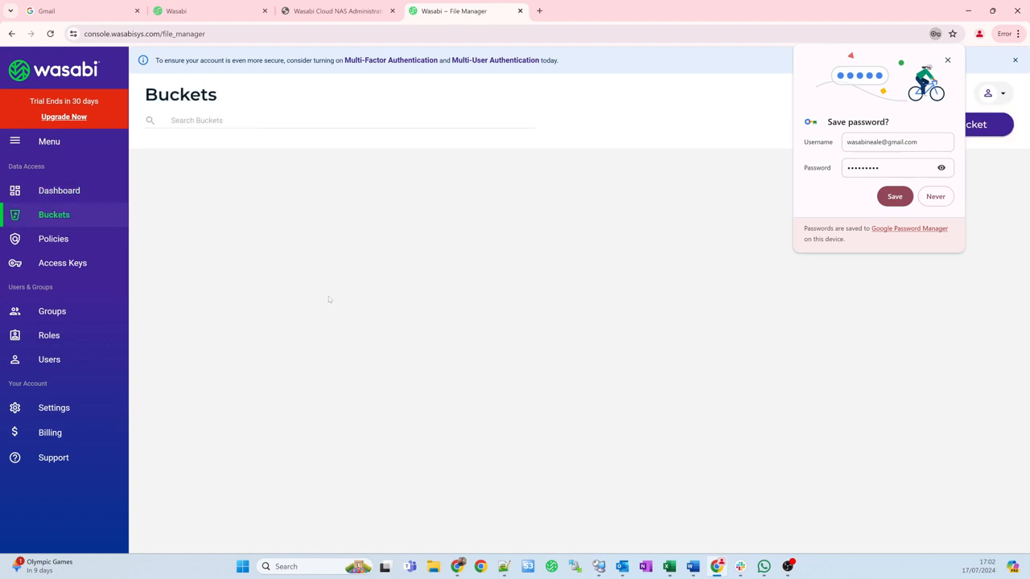
{"action": "left_click", "coordinate": [947, 59]}
{"action": "left_click", "coordinate": [921, 253]}
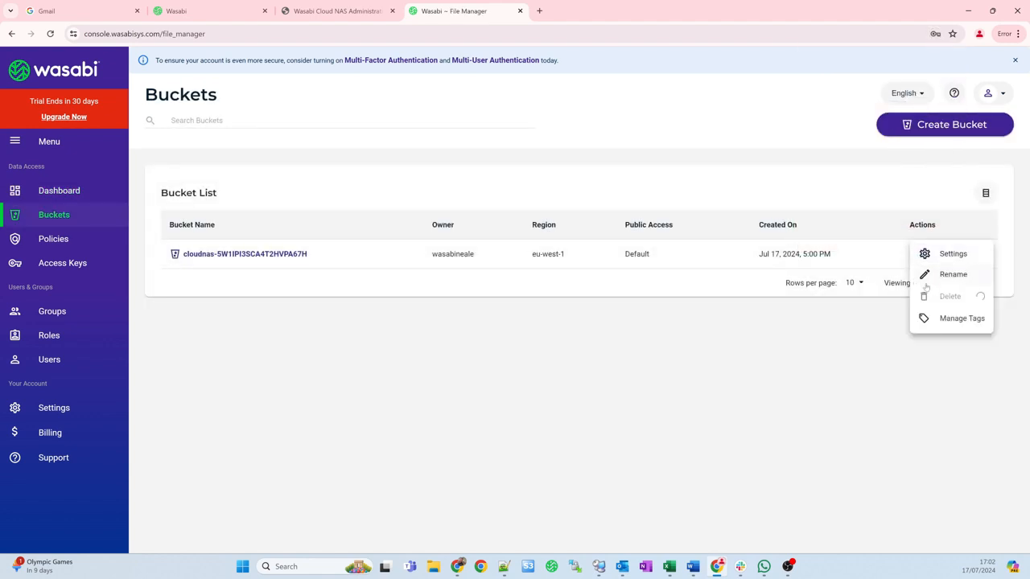
{"action": "left_click", "coordinate": [943, 297]}
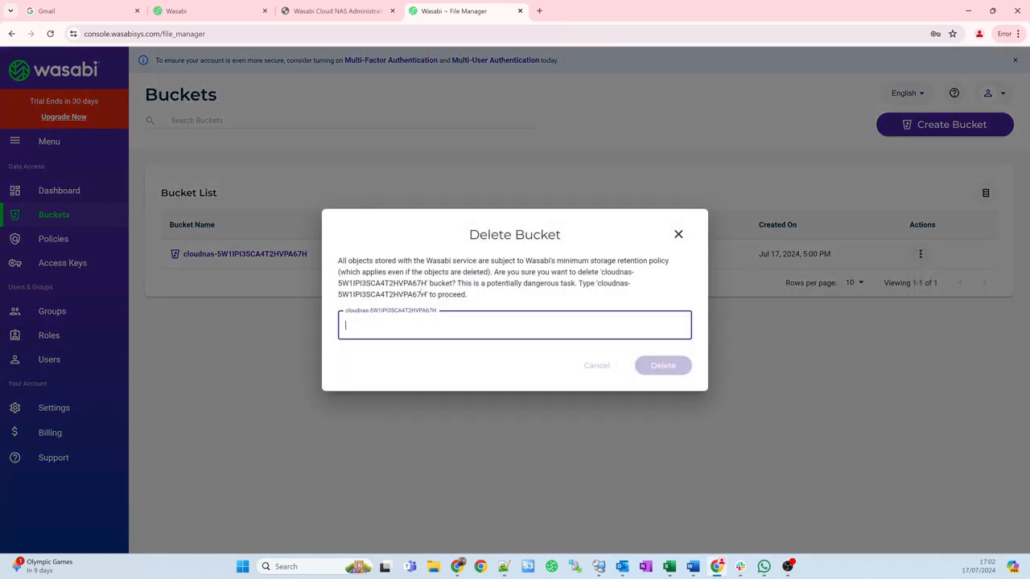
{"action": "left_click_drag", "start_coordinate": [601, 272], "coordinate": [427, 283]}
{"action": "key", "text": "ctrl+c"}
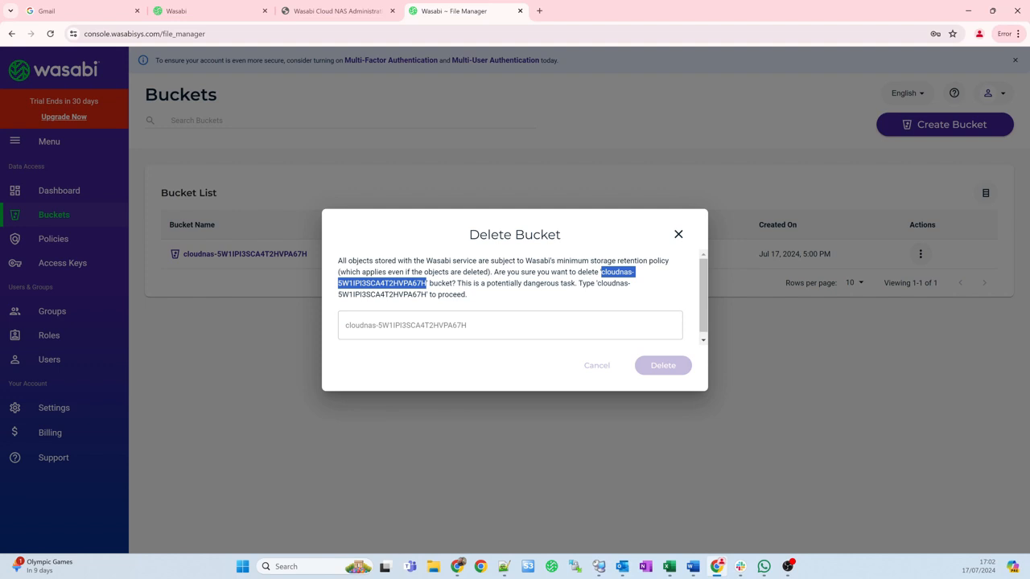
{"action": "left_click", "coordinate": [435, 325]}
{"action": "key", "text": "ctrl+v"}
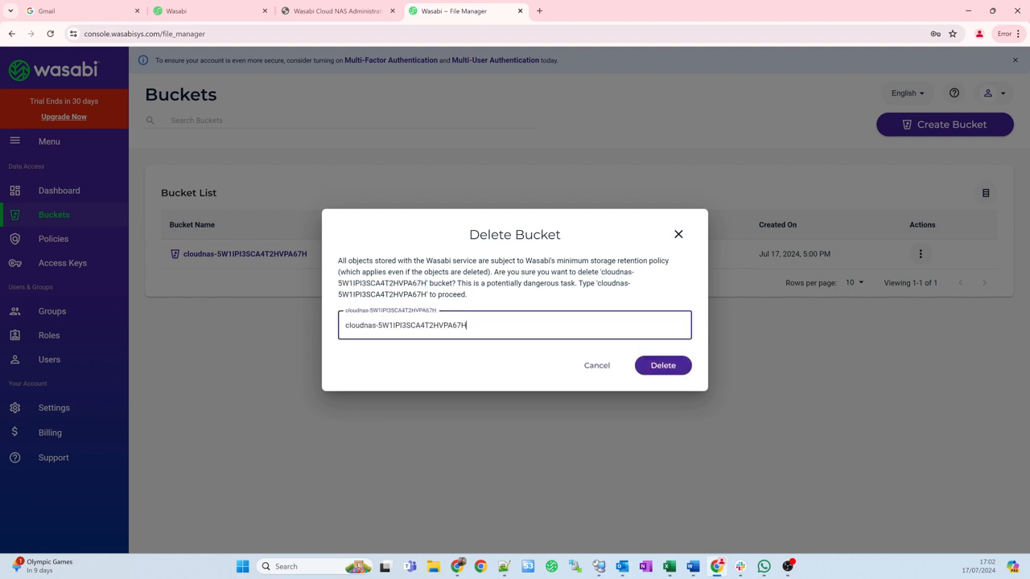
{"action": "left_click", "coordinate": [655, 367]}
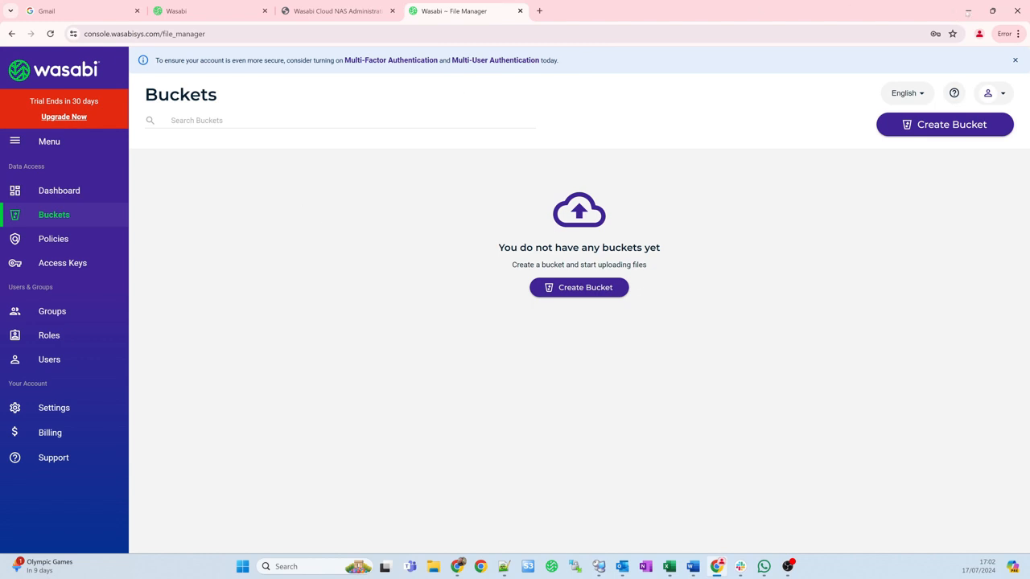
- Switch back to the nsfile3 remote desktop and move the Wasabi window clear of the desktop icons
{"action": "left_click", "coordinate": [957, 11]}
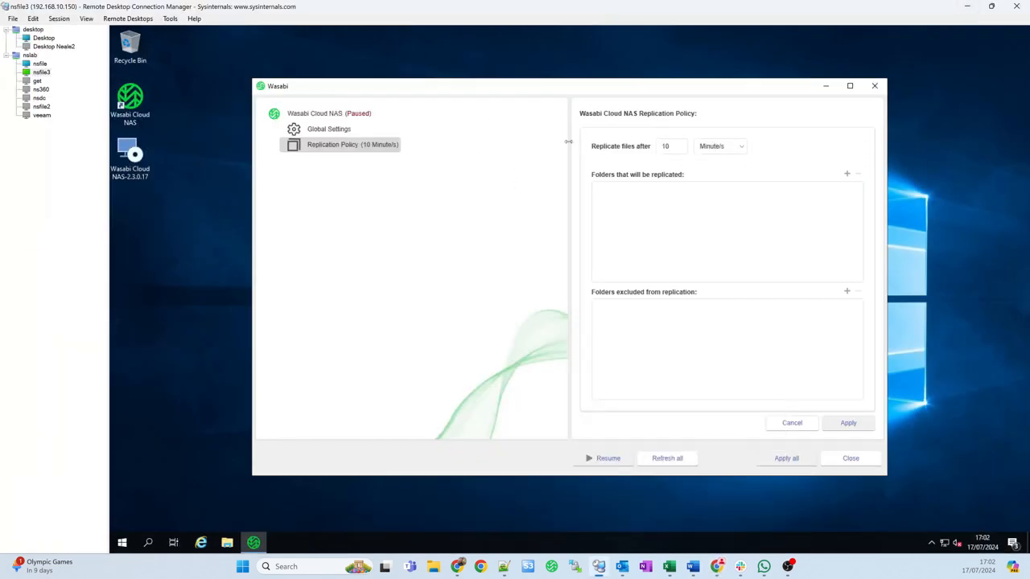
{"action": "left_click_drag", "start_coordinate": [544, 88], "coordinate": [624, 59]}
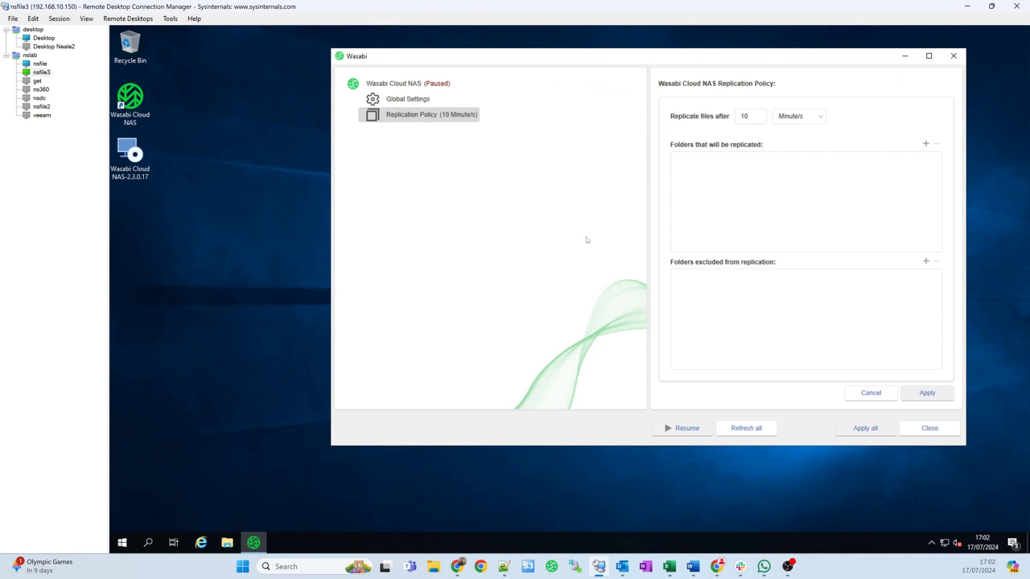
{"action": "left_click_drag", "start_coordinate": [561, 58], "coordinate": [499, 74]}
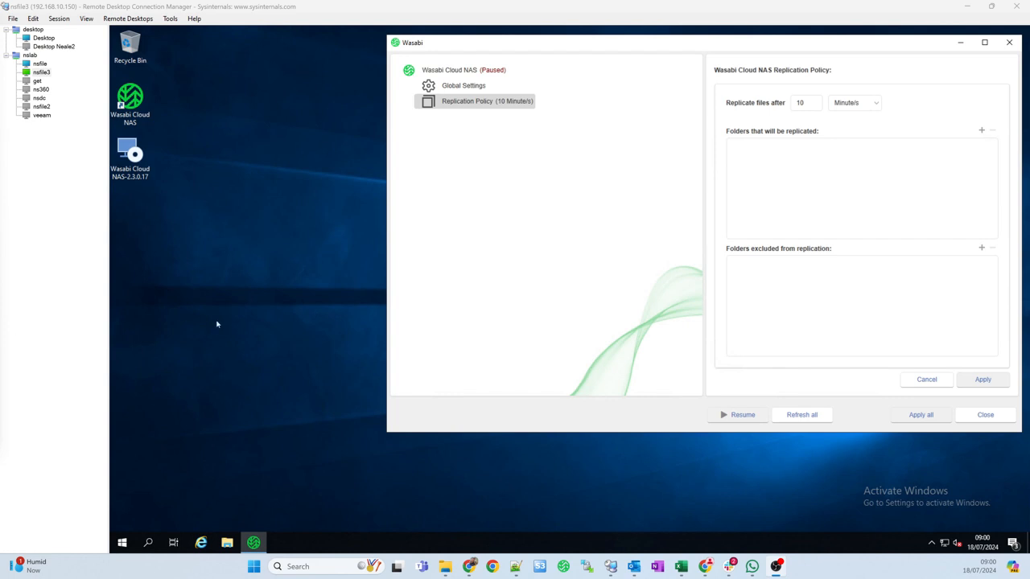
- Examine the department folders in C:\shares and the files inside IT Department, then minimize File Explorer
{"action": "left_click", "coordinate": [227, 544]}
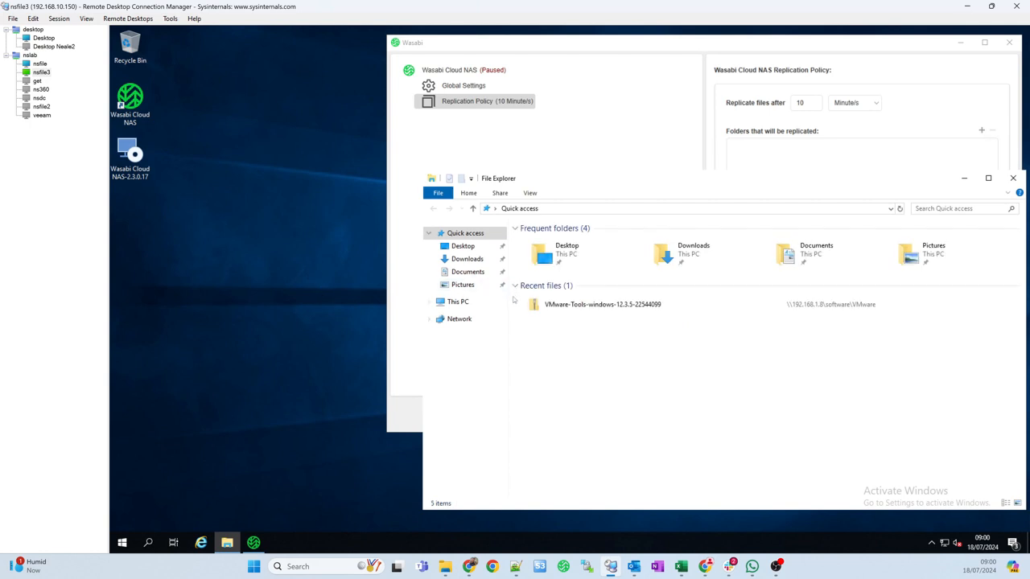
{"action": "left_click", "coordinate": [455, 302]}
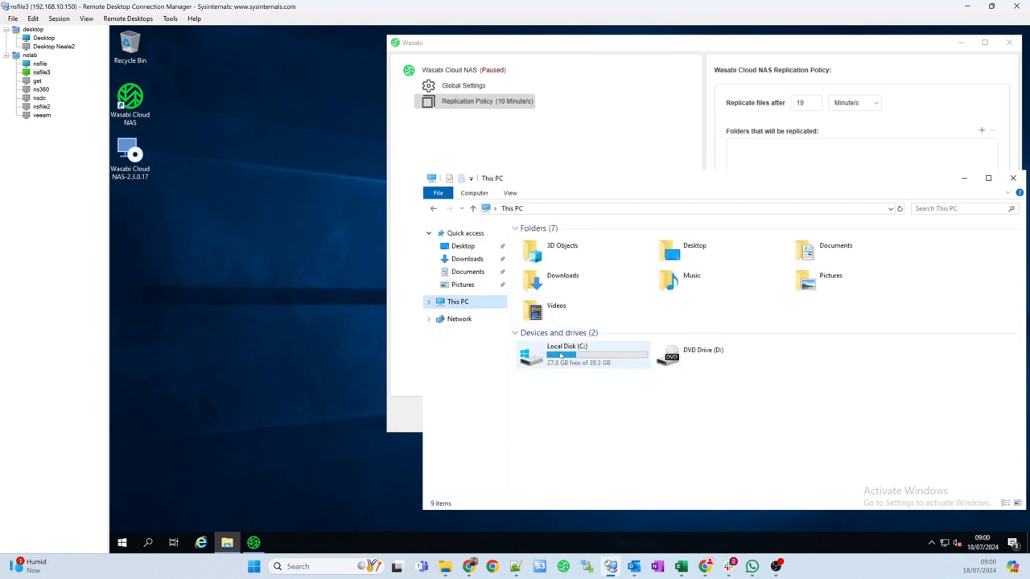
{"action": "double_click", "coordinate": [561, 355]}
{"action": "double_click", "coordinate": [540, 285]}
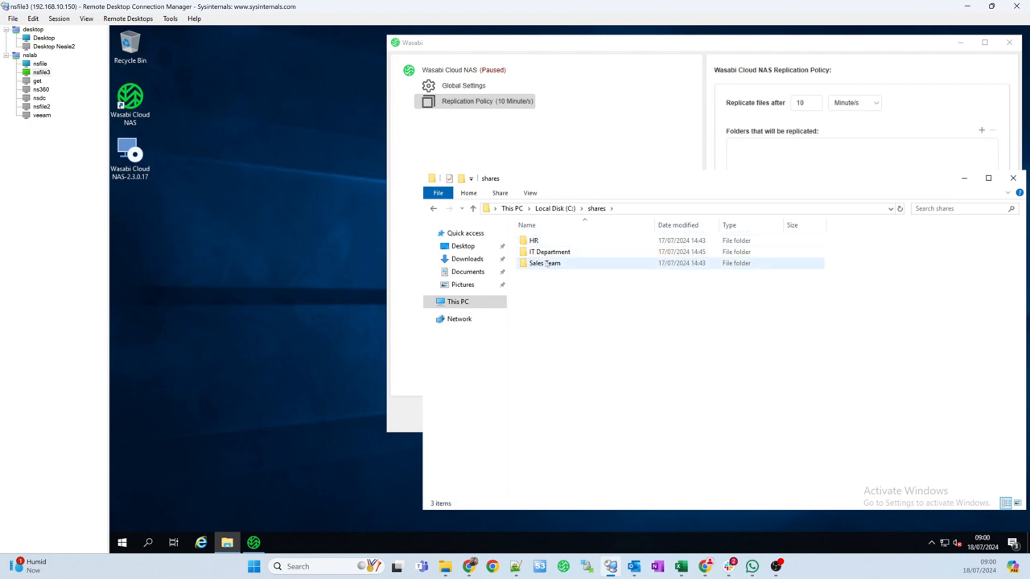
{"action": "double_click", "coordinate": [549, 251]}
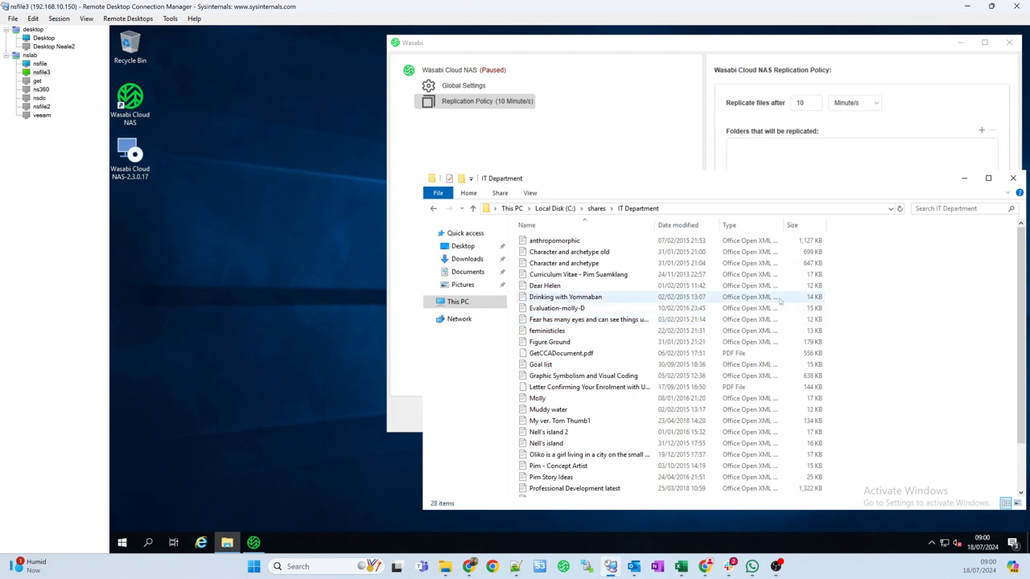
{"action": "scroll", "coordinate": [558, 366], "scroll_direction": "down", "scroll_amount": 2}
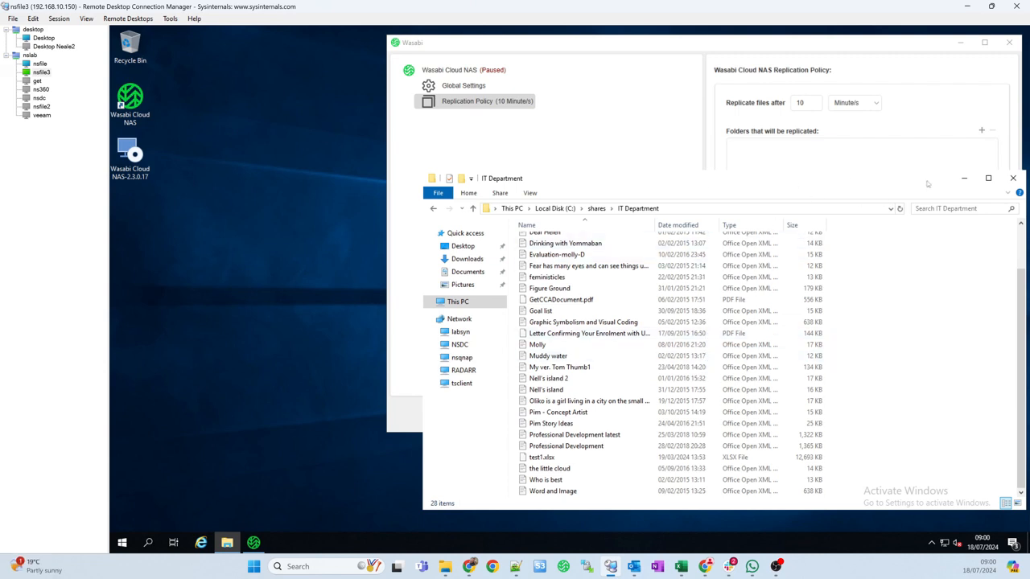
{"action": "left_click", "coordinate": [965, 179]}
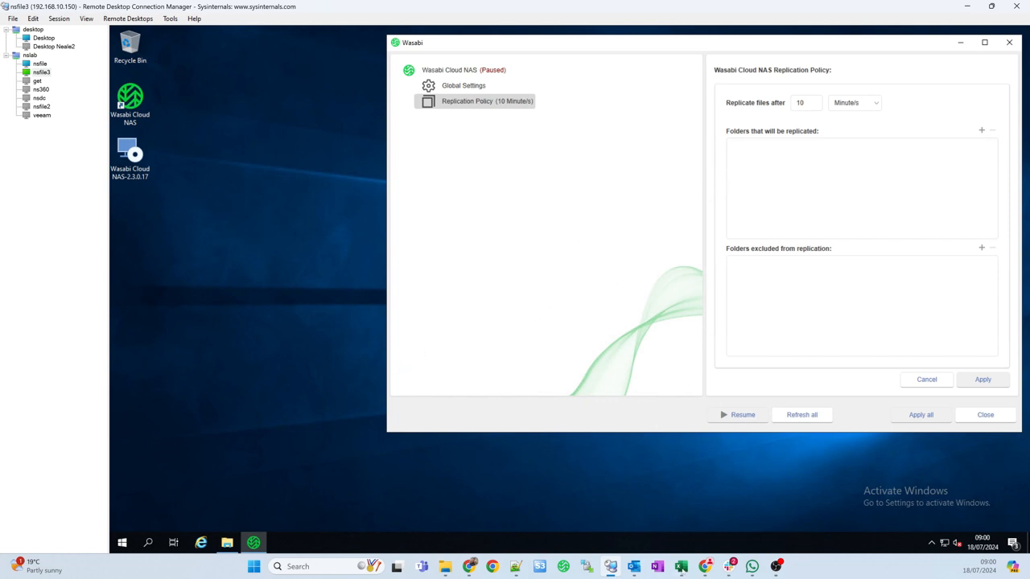
- Switch to the Wasabi Console in Chrome and delete the Cloud NAS user's access key
{"action": "left_click", "coordinate": [705, 567]}
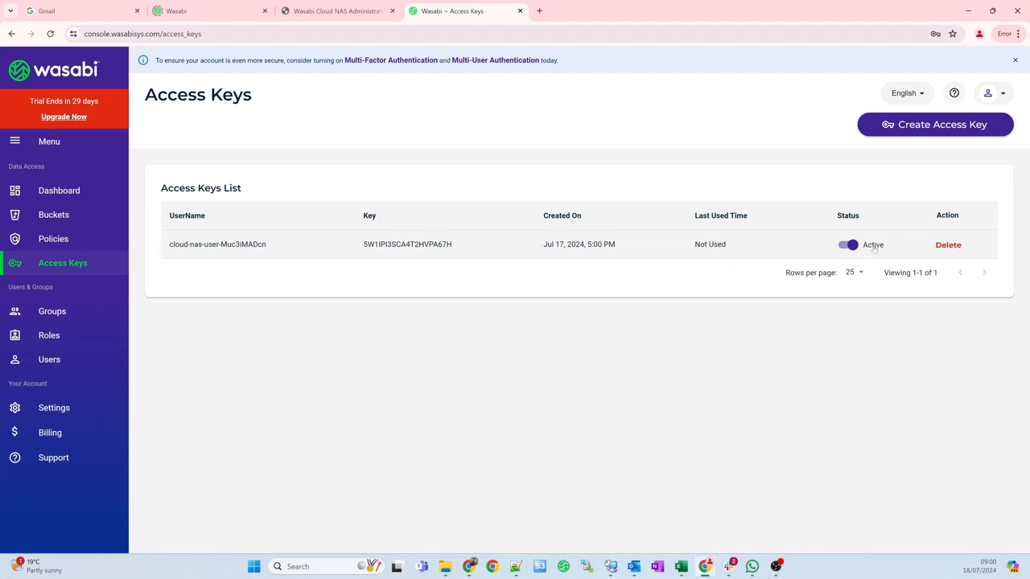
{"action": "left_click", "coordinate": [945, 246]}
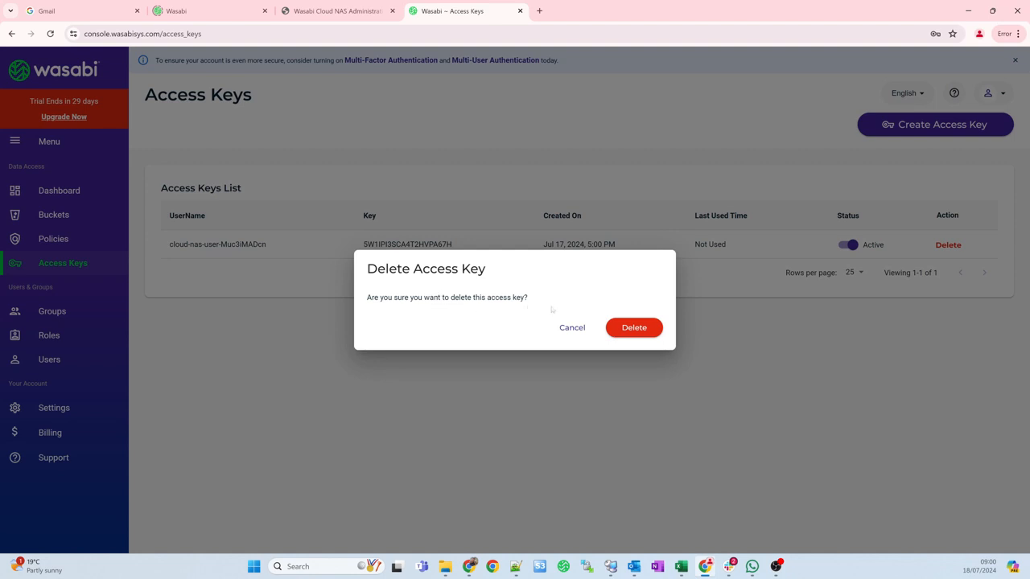
{"action": "left_click", "coordinate": [640, 329]}
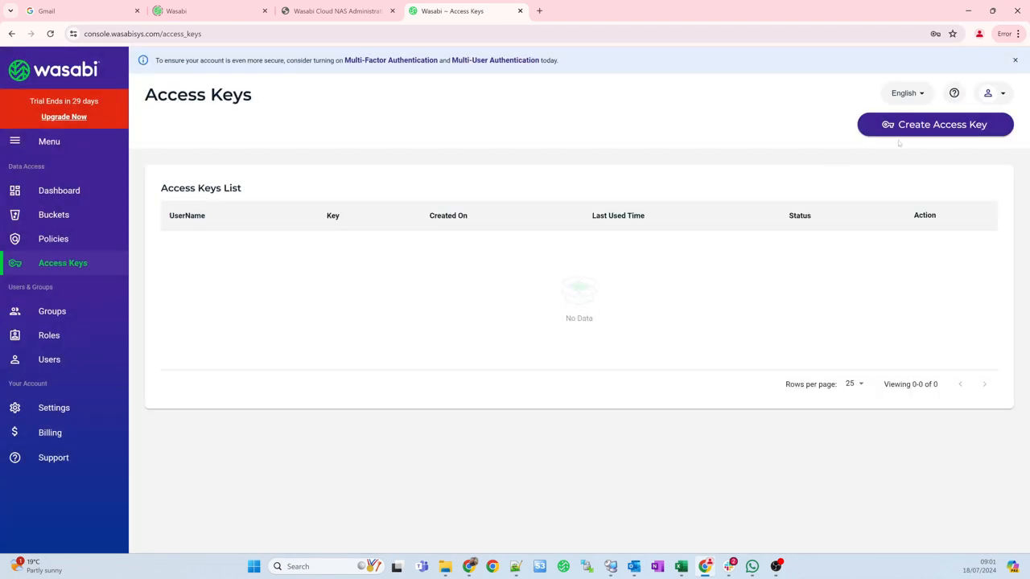
- Create a Root User access key, reveal its secret key and copy both keys to the clipboard before closing the dialog
{"action": "left_click", "coordinate": [925, 126]}
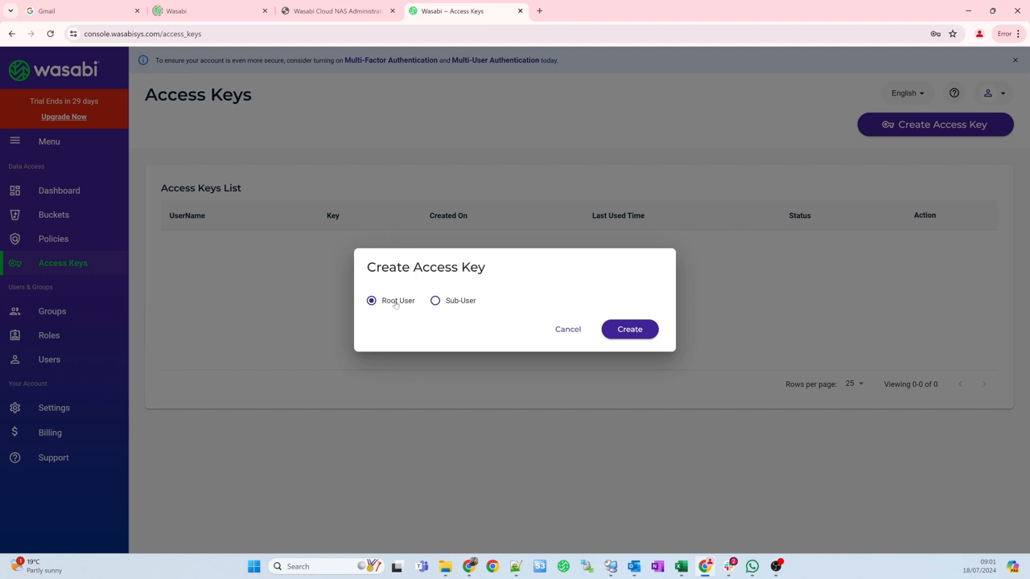
{"action": "left_click", "coordinate": [631, 332]}
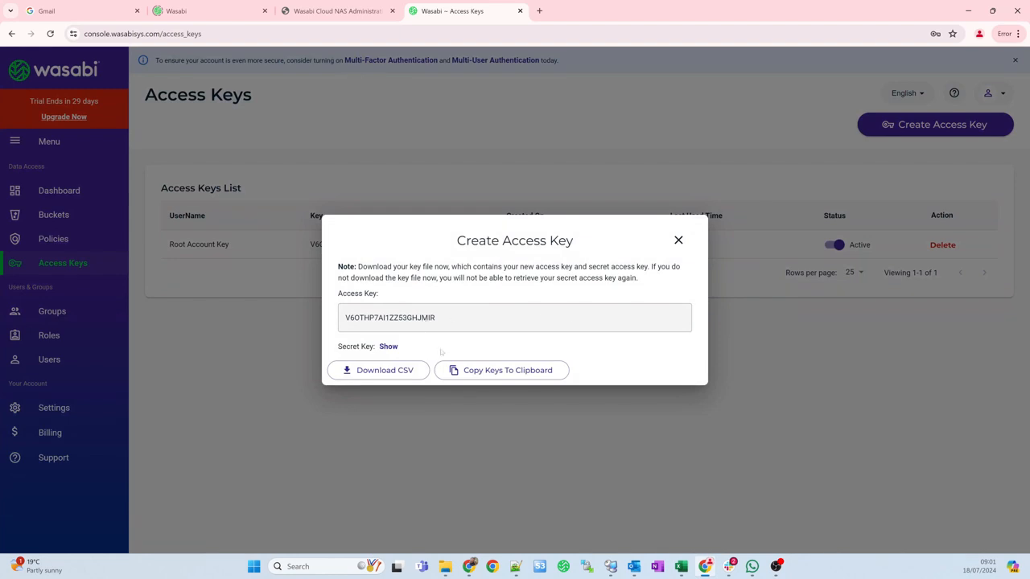
{"action": "left_click", "coordinate": [388, 347]}
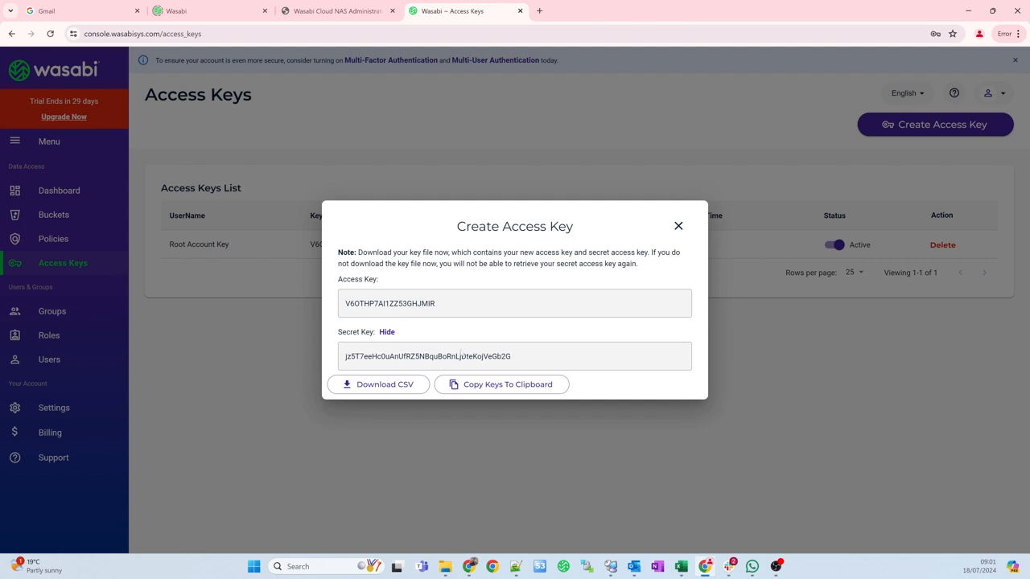
{"action": "left_click", "coordinate": [501, 385]}
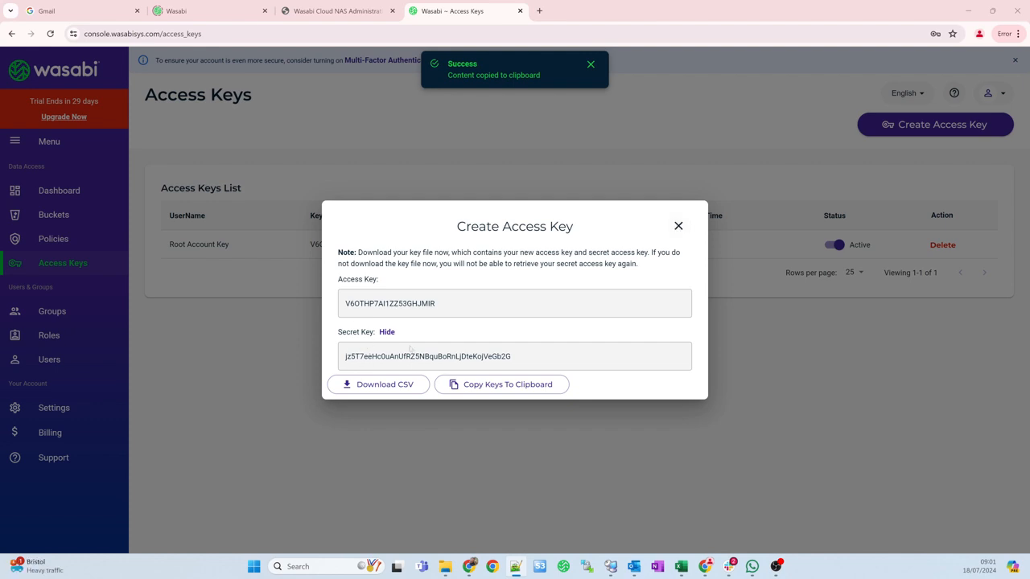
{"action": "left_click_drag", "start_coordinate": [435, 214], "coordinate": [450, 252]}
{"action": "left_click", "coordinate": [423, 226]}
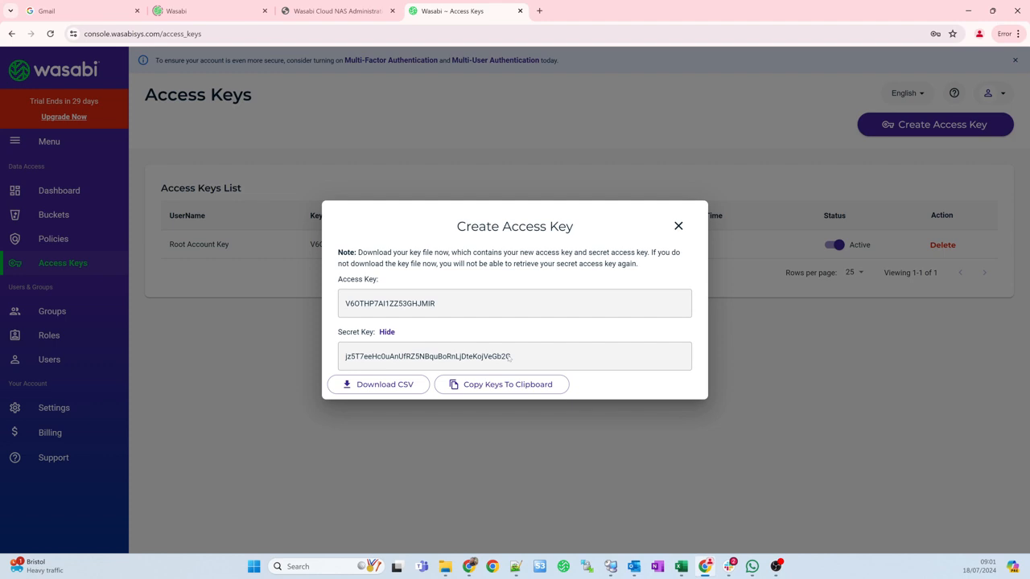
{"action": "left_click", "coordinate": [678, 226]}
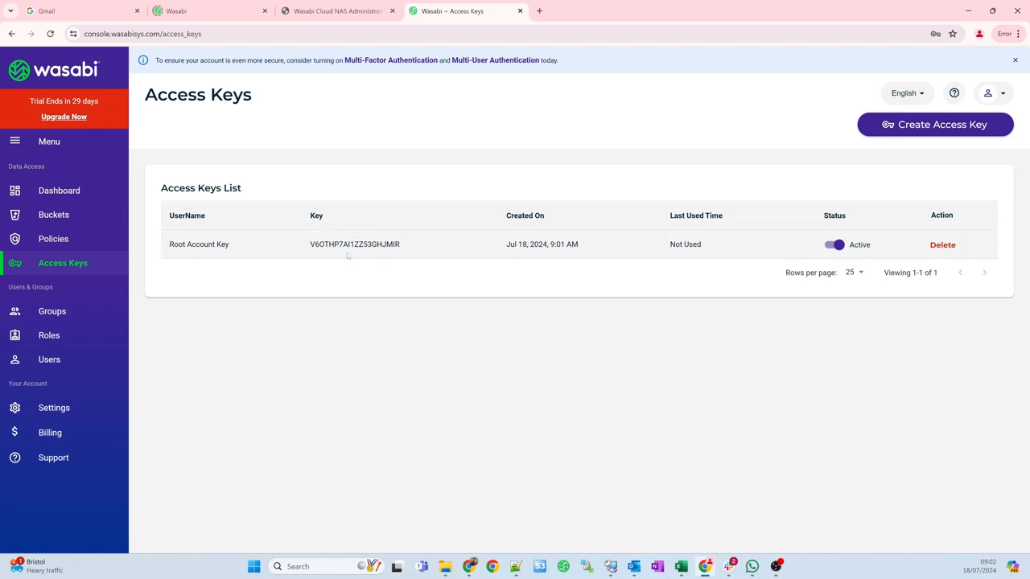
- Return to the nsfile3 remote desktop and add C:\shares\IT Department as a new Cloud NAS source
{"action": "left_click", "coordinate": [968, 10]}
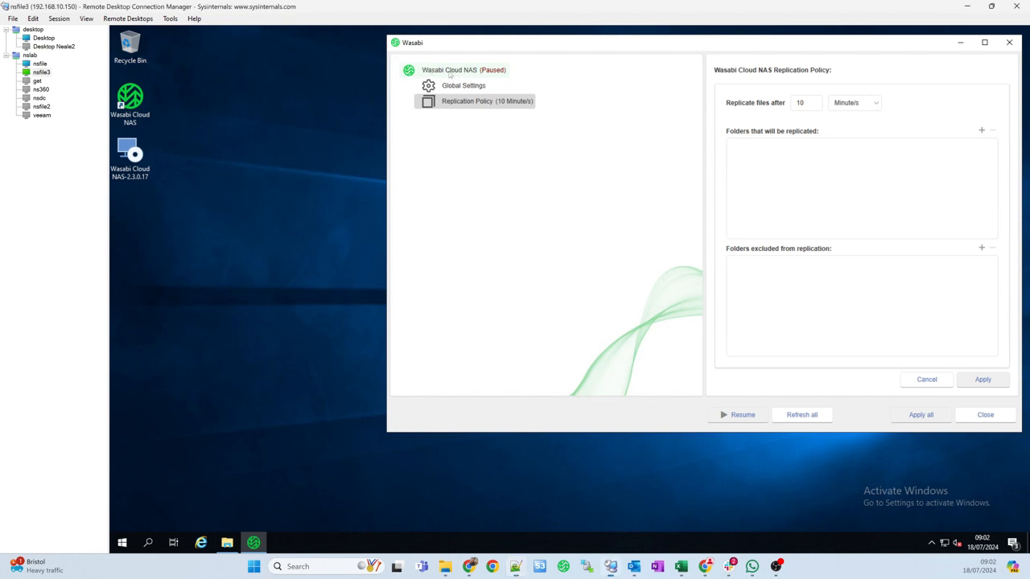
{"action": "left_click", "coordinate": [449, 74]}
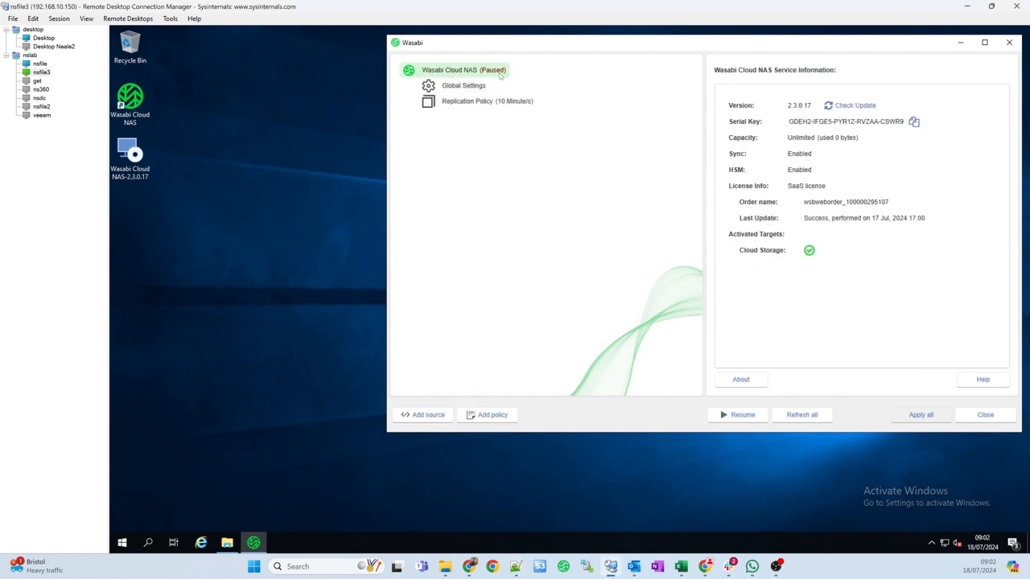
{"action": "left_click", "coordinate": [426, 415]}
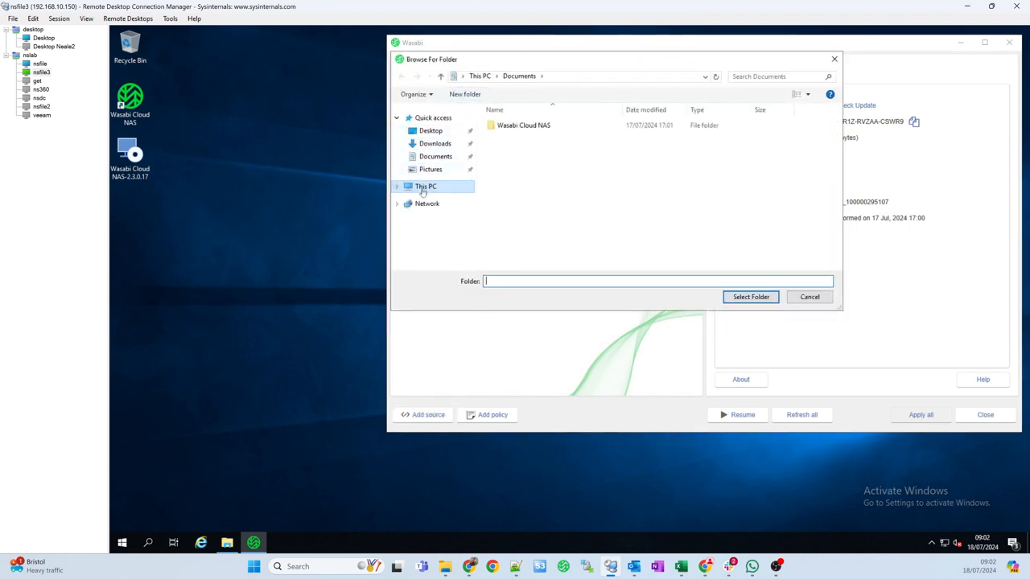
{"action": "left_click", "coordinate": [426, 186]}
{"action": "scroll", "coordinate": [552, 203], "scroll_direction": "down", "scroll_amount": 1}
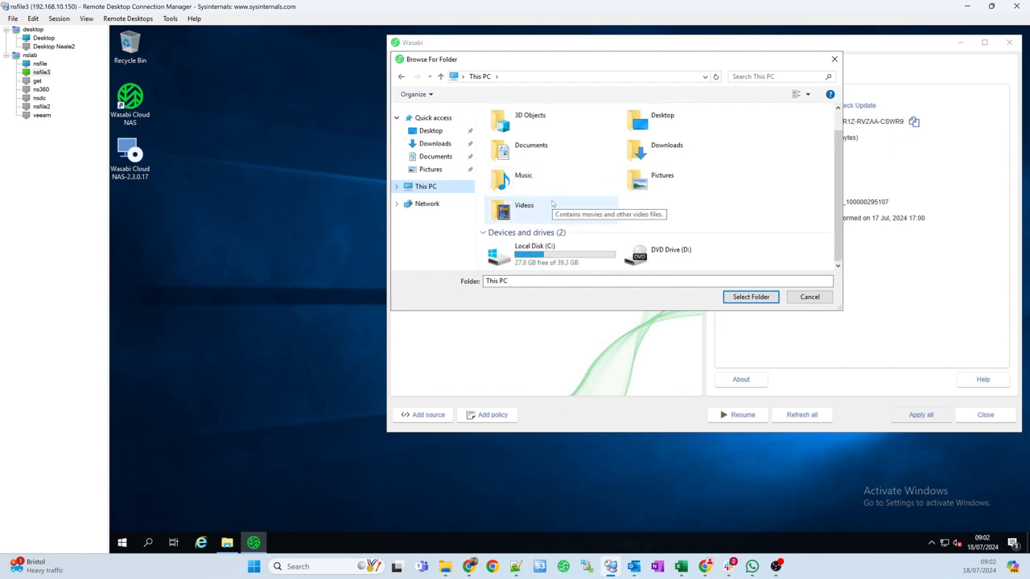
{"action": "double_click", "coordinate": [552, 259]}
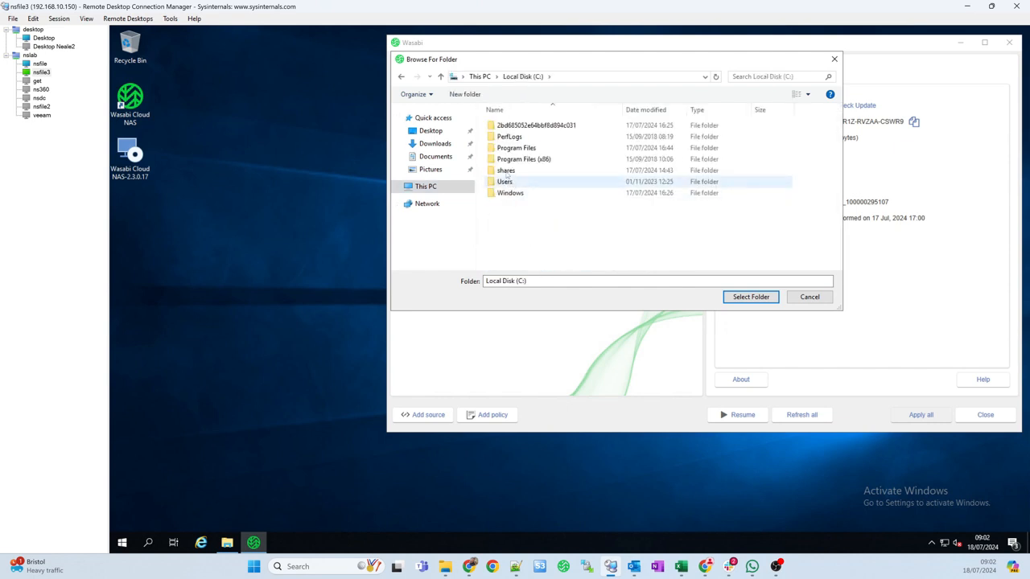
{"action": "double_click", "coordinate": [505, 170]}
{"action": "left_click", "coordinate": [510, 137]}
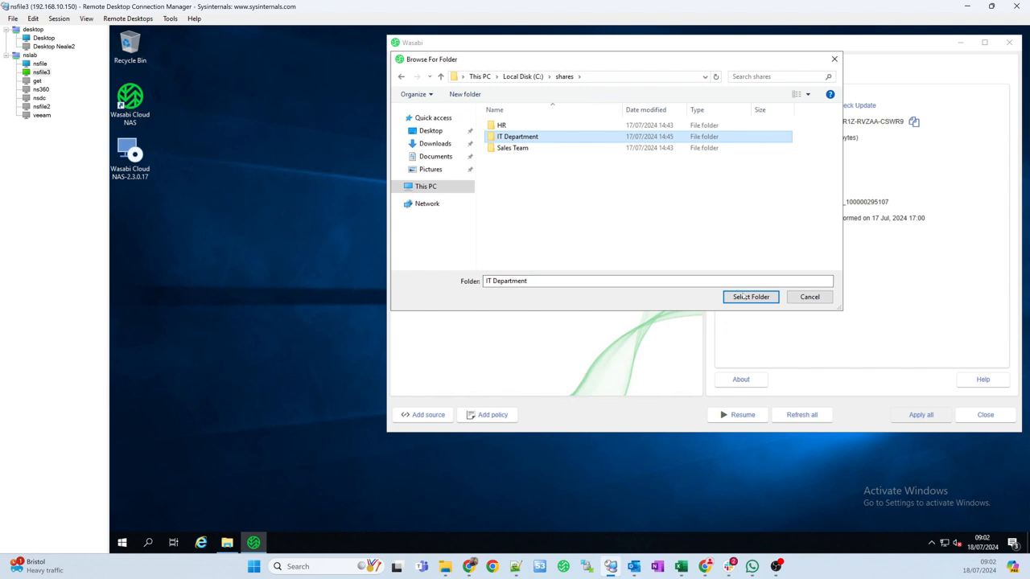
{"action": "key", "text": "Return"}
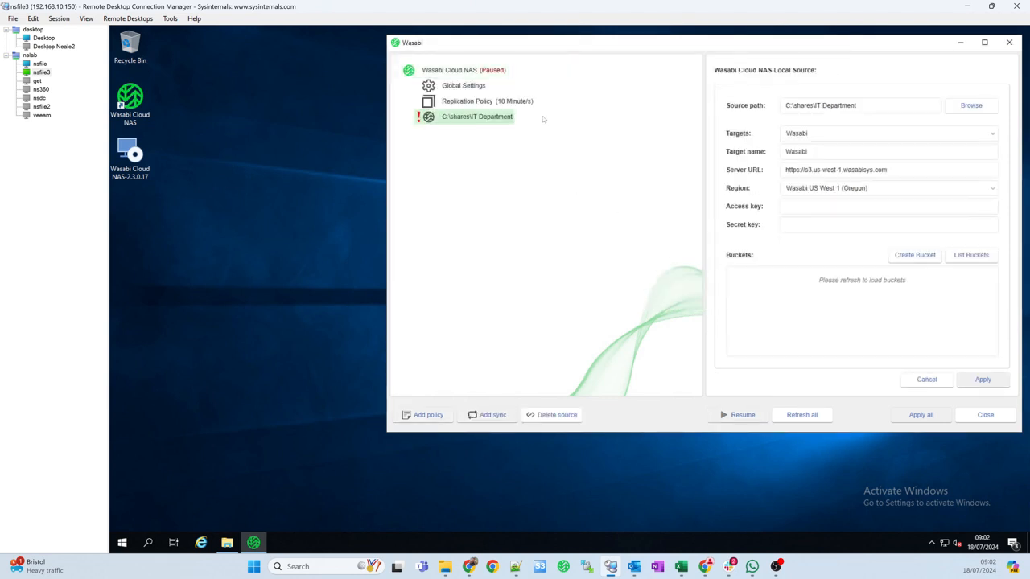
- Name the source's target IT-Department and set its region to Wasabi EU West 1 (London), with the window moved nearer the desktop's centre
{"action": "left_click_drag", "start_coordinate": [571, 46], "coordinate": [445, 72]}
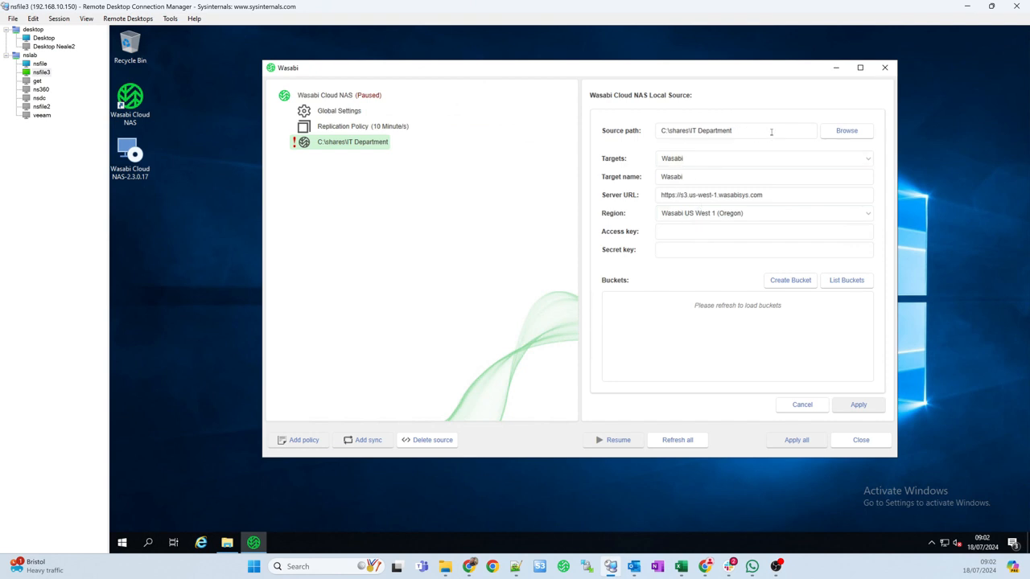
{"action": "double_click", "coordinate": [682, 176]}
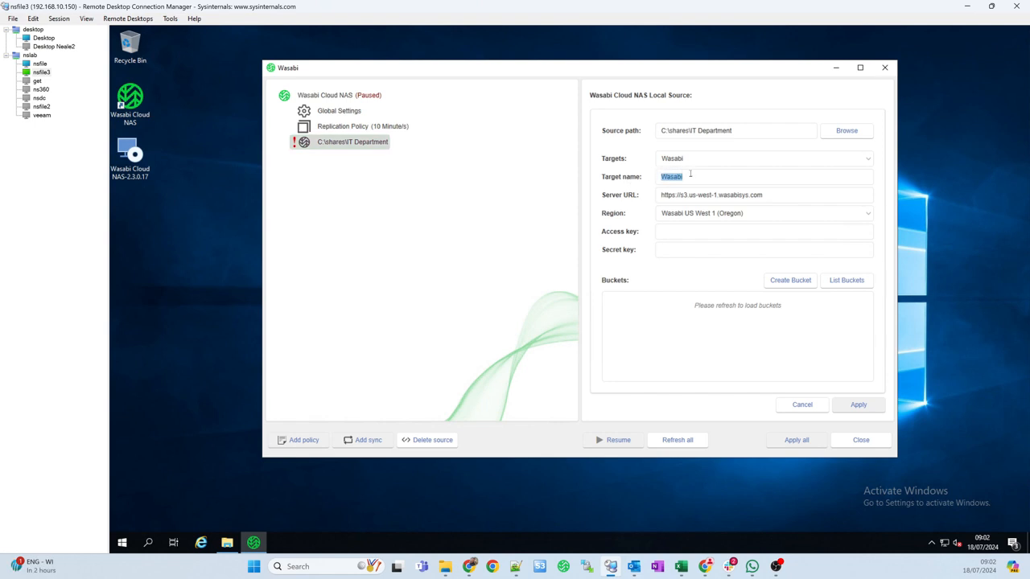
{"action": "type", "text": "IT-Department"}
{"action": "left_click", "coordinate": [765, 214]}
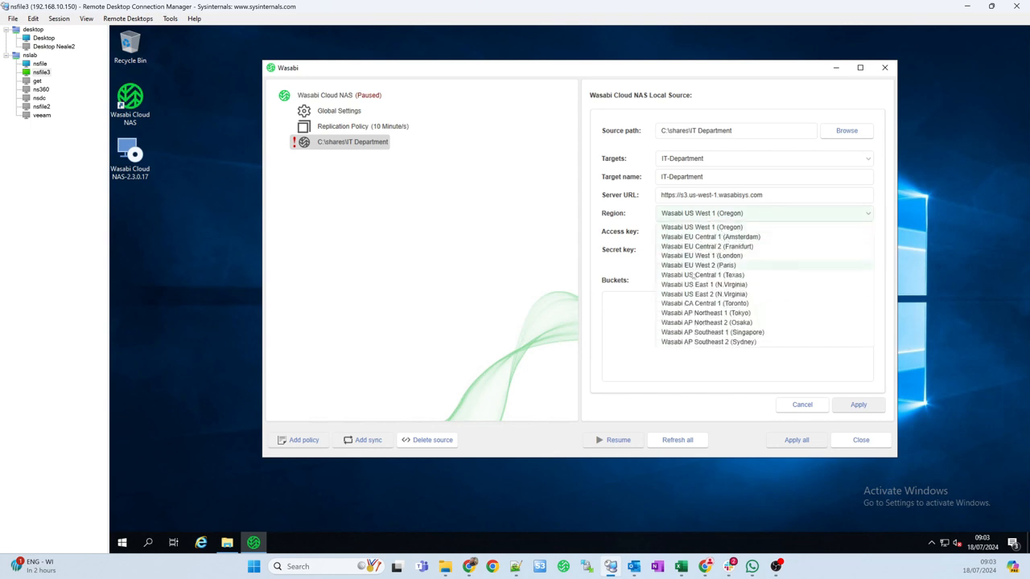
{"action": "left_click", "coordinate": [697, 256]}
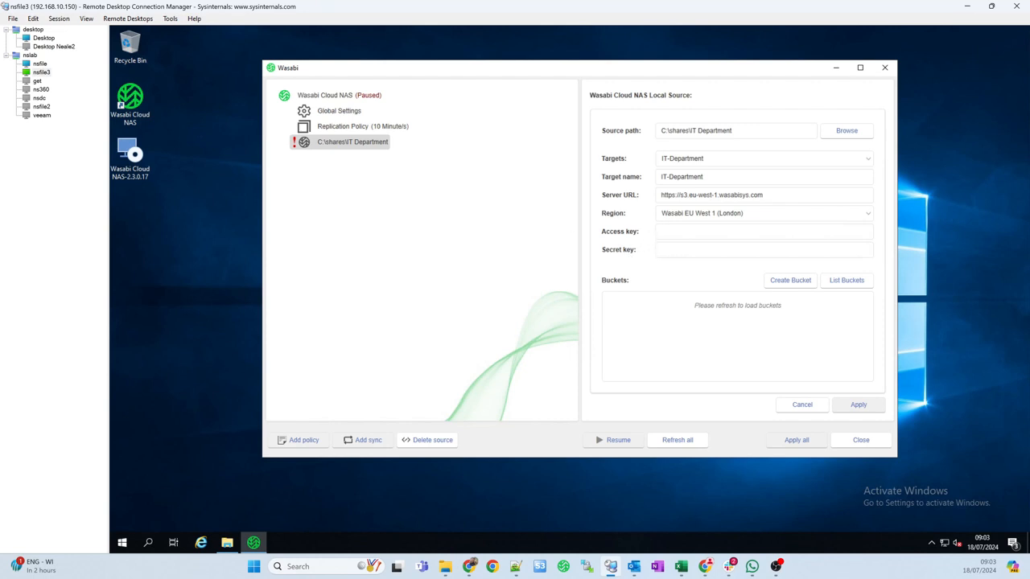
- Paste the copied access key and secret key into the IT Department source's settings
{"action": "key", "text": "alt+Tab"}
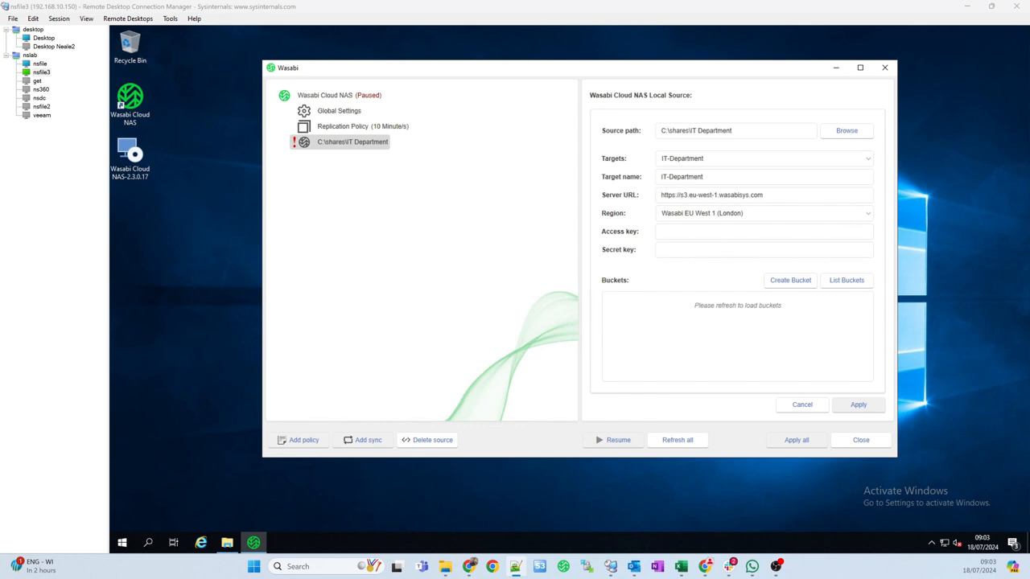
{"action": "left_click", "coordinate": [733, 230]}
{"action": "key", "text": "ctrl+v"}
{"action": "key", "text": "alt+Tab"}
{"action": "left_click", "coordinate": [752, 251]}
{"action": "key", "text": "ctrl+v"}
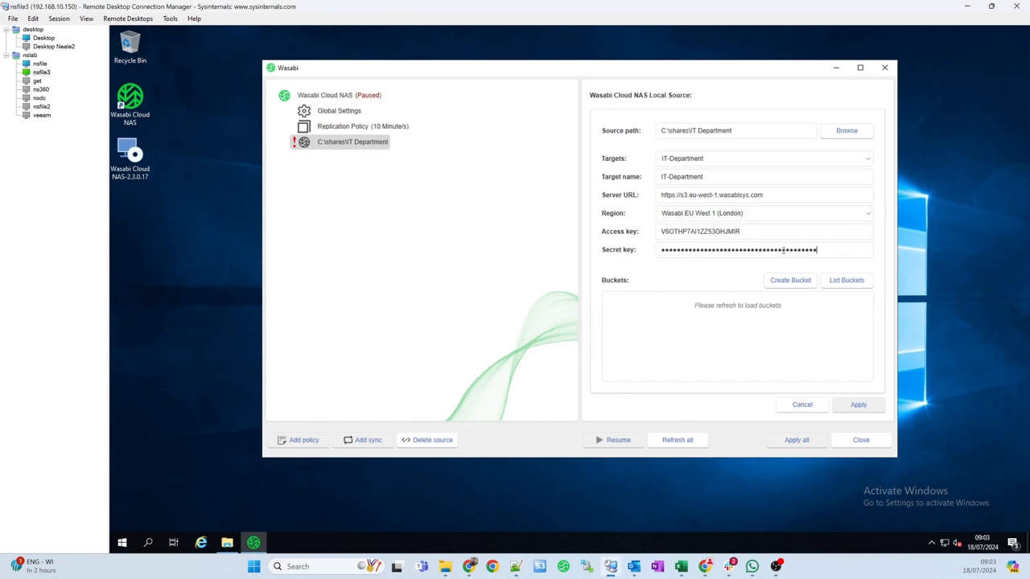
- Check for existing buckets in the source settings and in the Wasabi Console in Chrome, and return to the remote desktop
{"action": "left_click", "coordinate": [842, 281]}
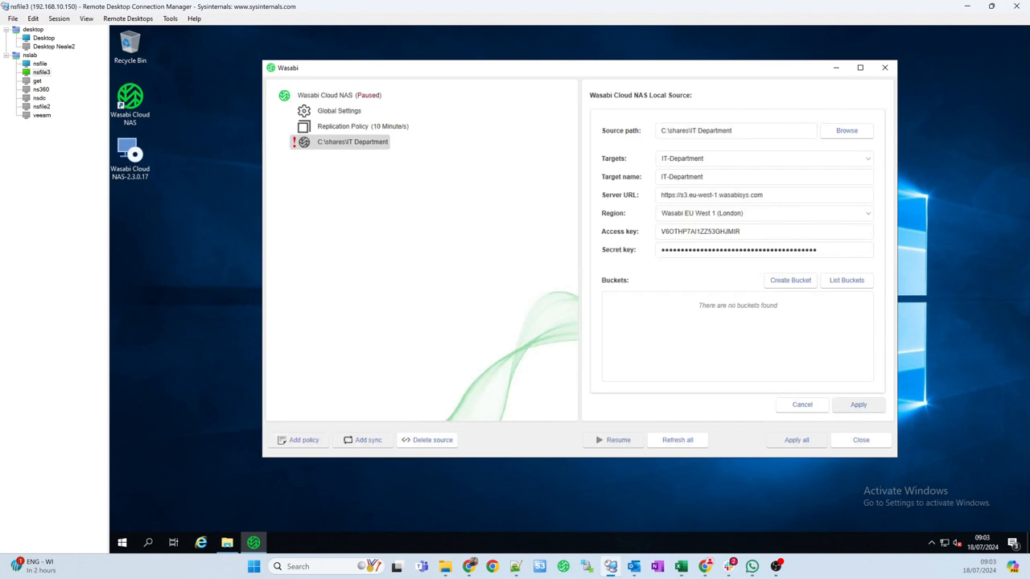
{"action": "left_click", "coordinate": [705, 567]}
{"action": "left_click", "coordinate": [56, 215]}
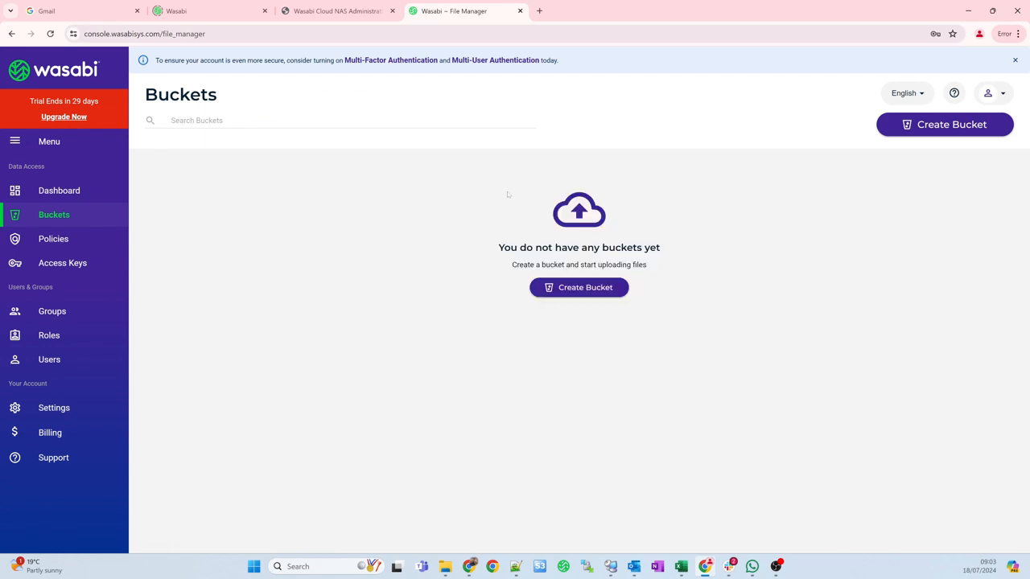
{"action": "left_click", "coordinate": [968, 10]}
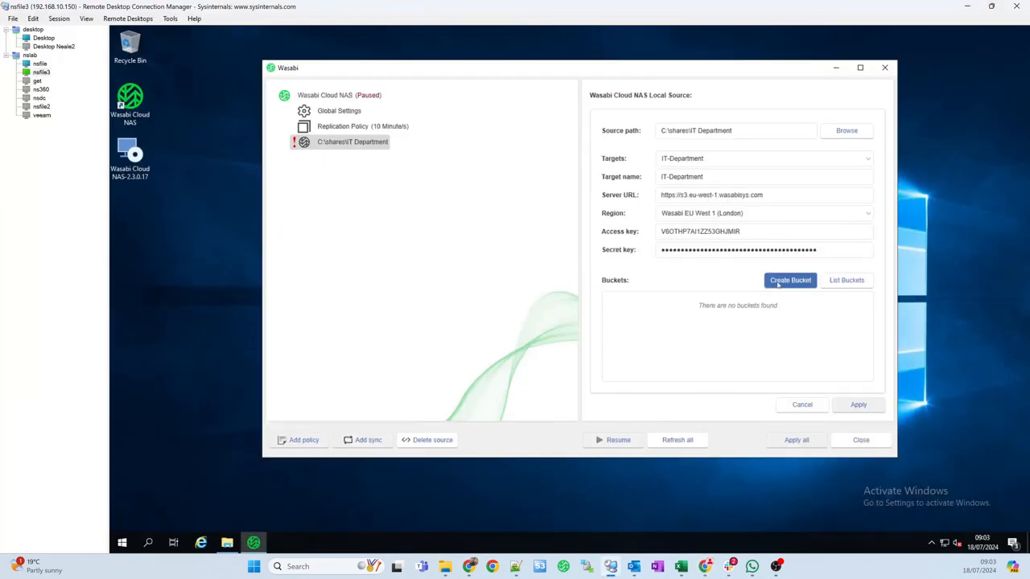
- Create a bucket named ns-it-department in the Wasabi EU West 1 (London) region for the source
{"action": "left_click", "coordinate": [784, 281]}
{"action": "left_click", "coordinate": [521, 292]}
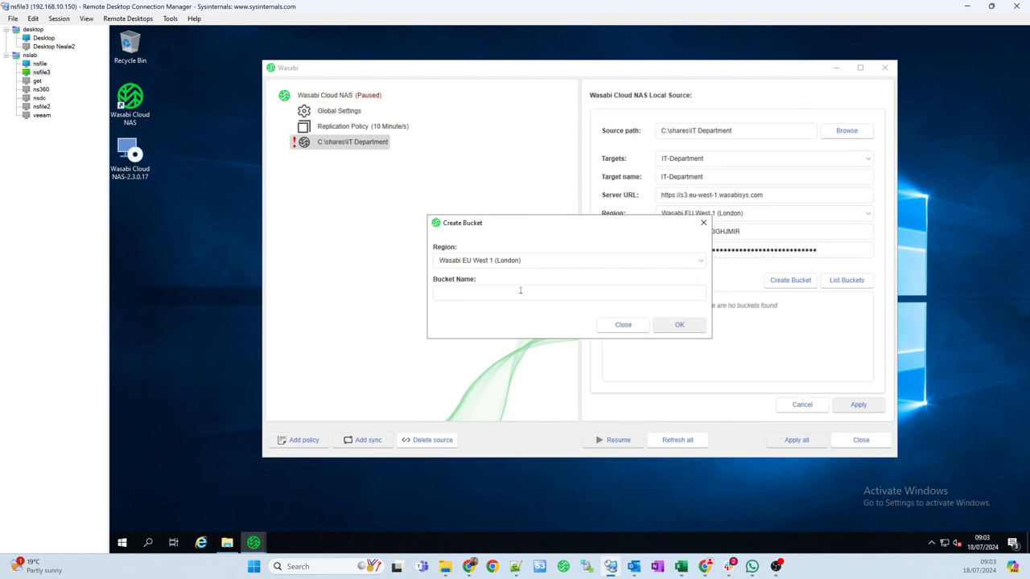
{"action": "type", "text": "ns"}
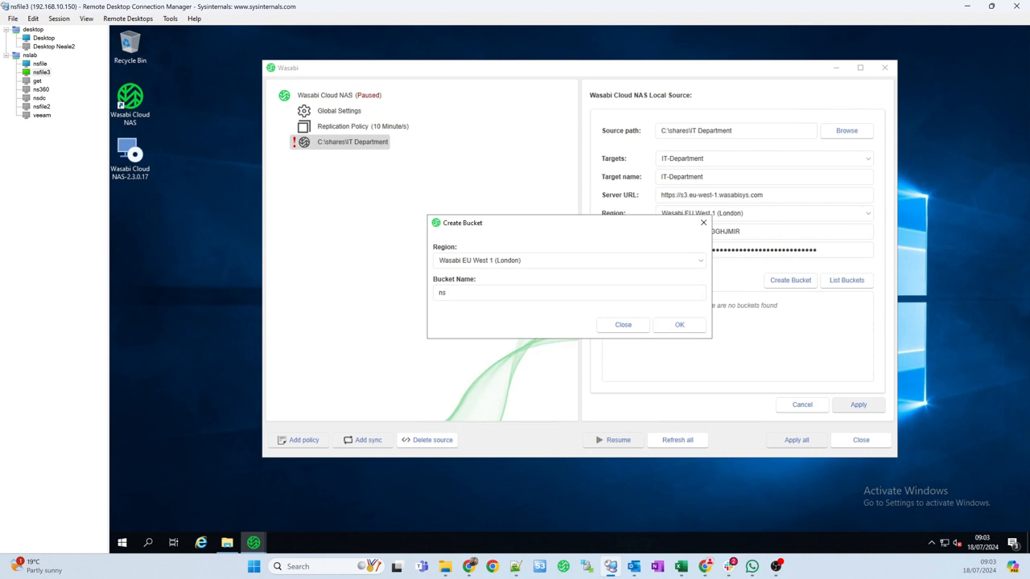
{"action": "type", "text": "-it-department"}
{"action": "left_click", "coordinate": [678, 325]}
- Switch to the Wasabi Console, refresh the bucket list to check the new bucket, and return to the remote desktop
{"action": "key", "text": "alt+Tab"}
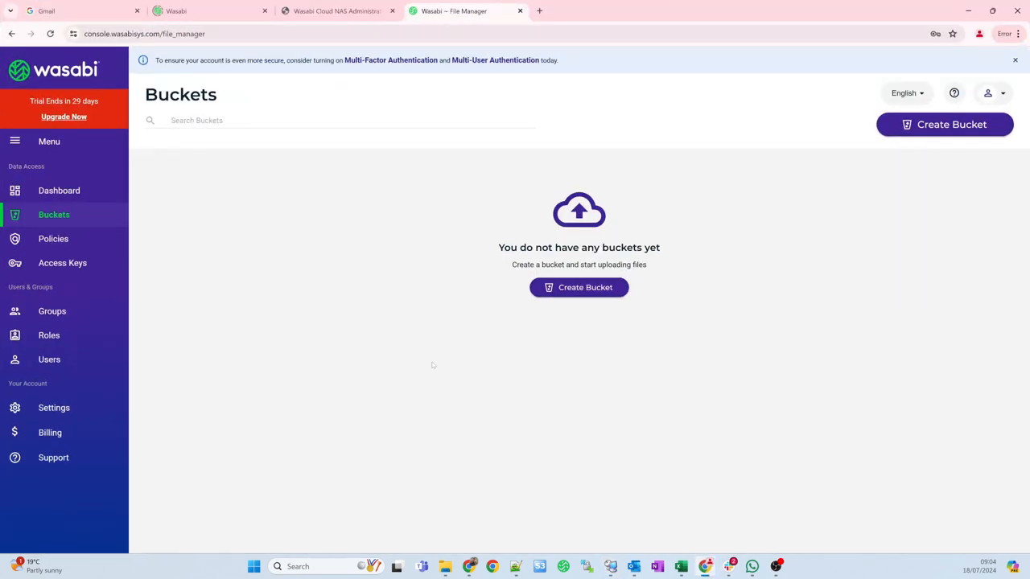
{"action": "key", "text": "F5"}
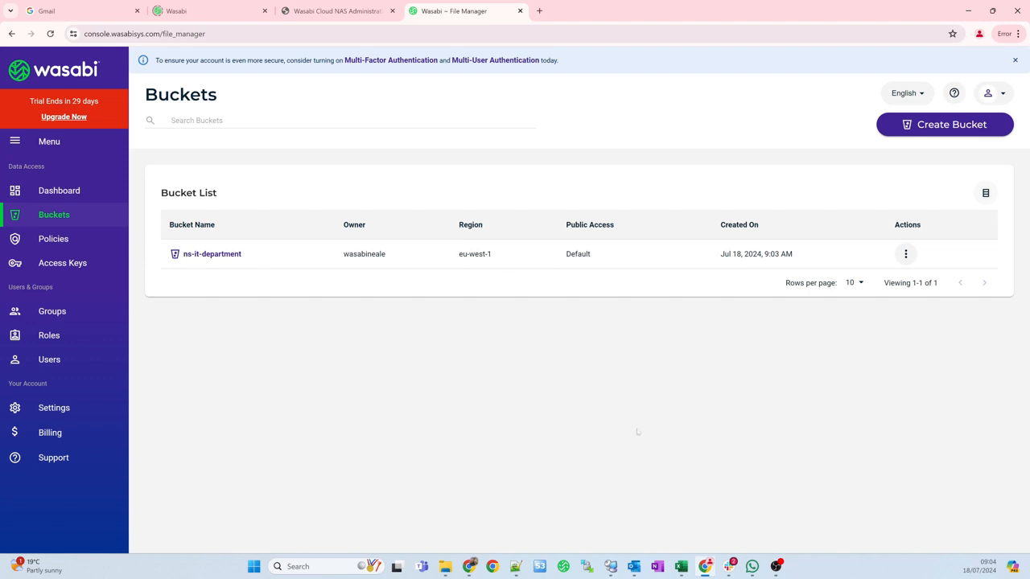
{"action": "left_click", "coordinate": [970, 13]}
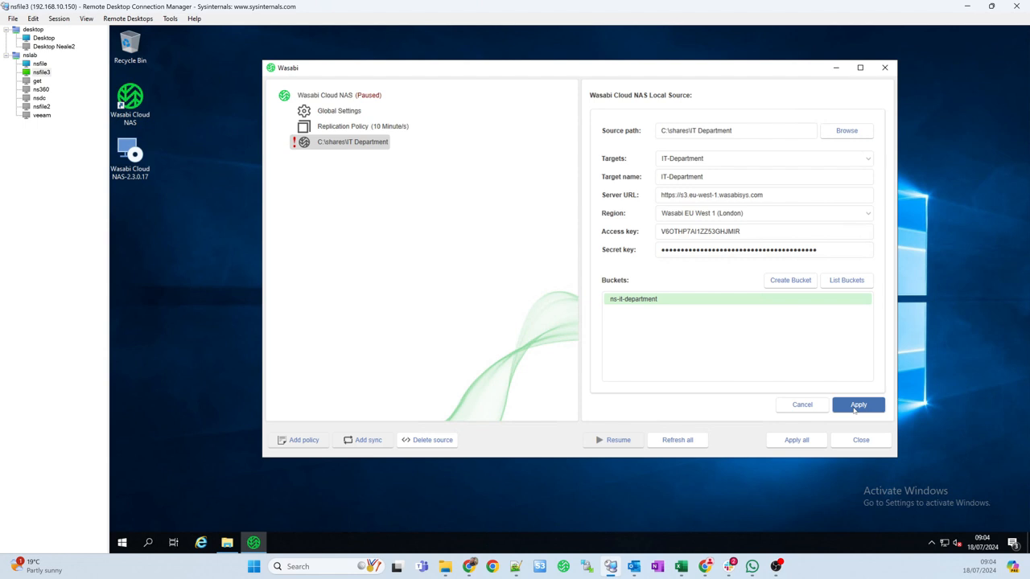
- Apply the IT Department source with the ns-it-department bucket and reopen the source's settings
{"action": "left_click", "coordinate": [855, 407]}
{"action": "left_click", "coordinate": [672, 310]}
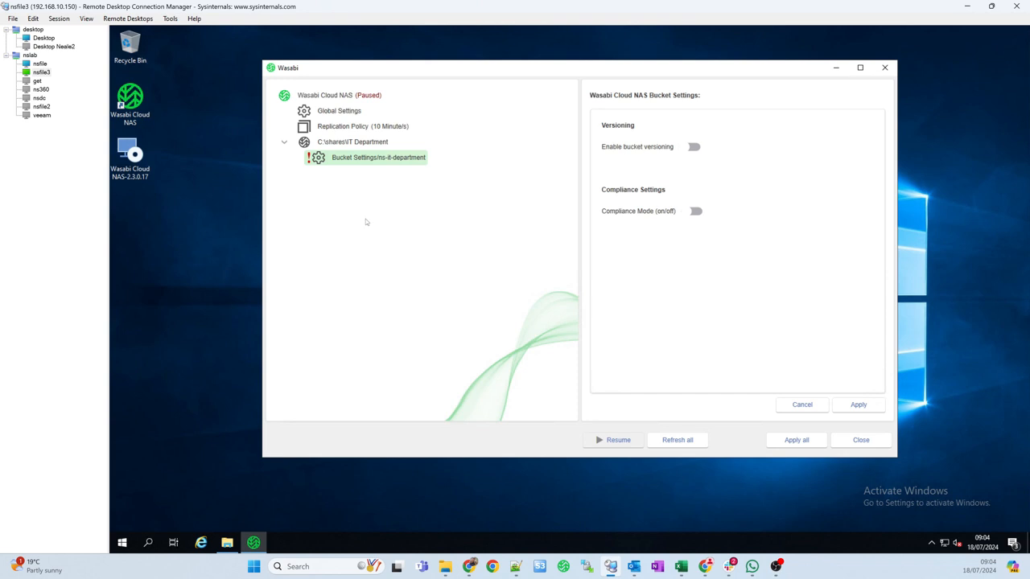
{"action": "left_click", "coordinate": [346, 141]}
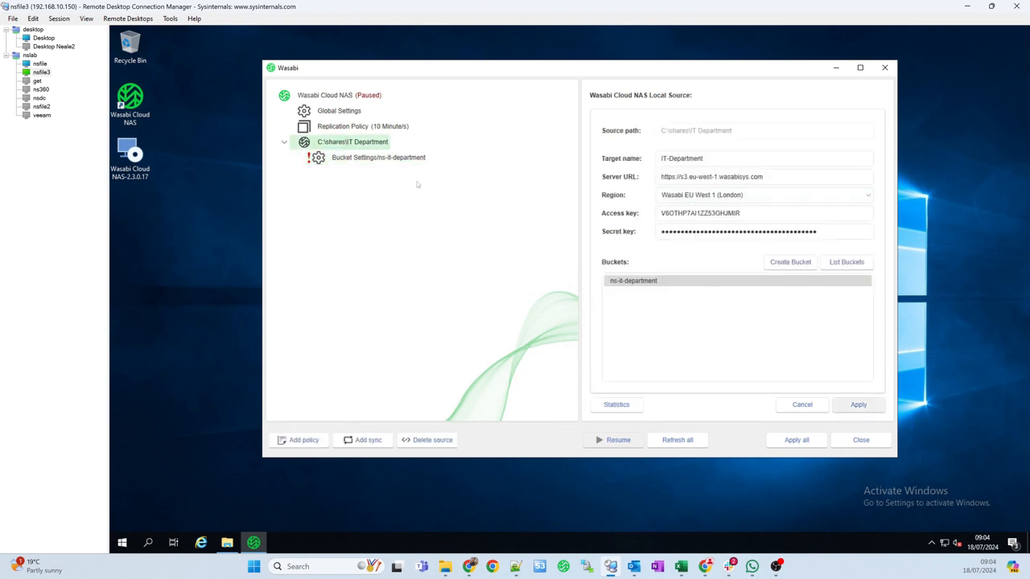
- Set the replication policy to replicate files after 1 minute and apply it
{"action": "left_click", "coordinate": [335, 128]}
{"action": "double_click", "coordinate": [676, 127]}
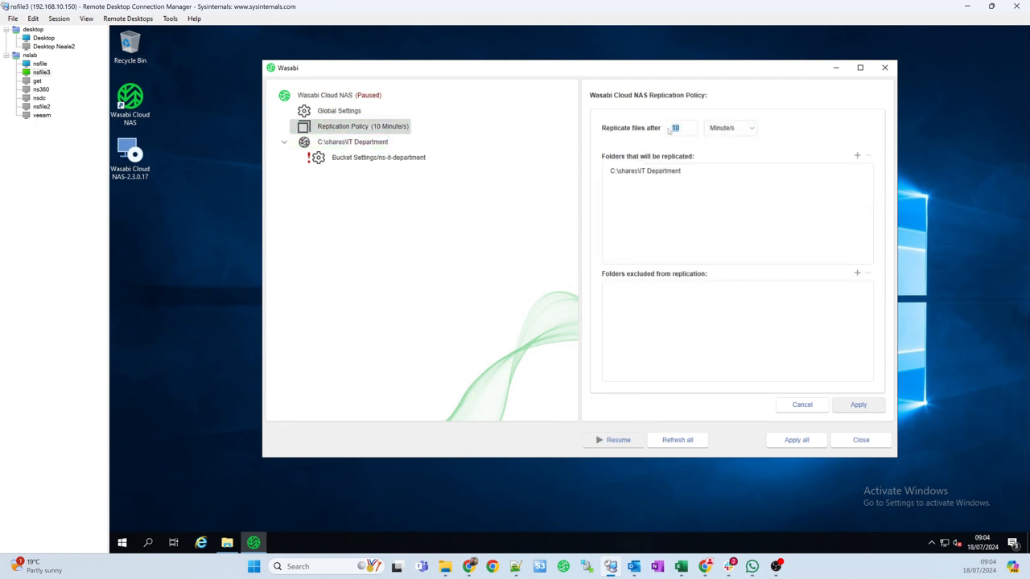
{"action": "type", "text": "1"}
{"action": "left_click", "coordinate": [859, 405]}
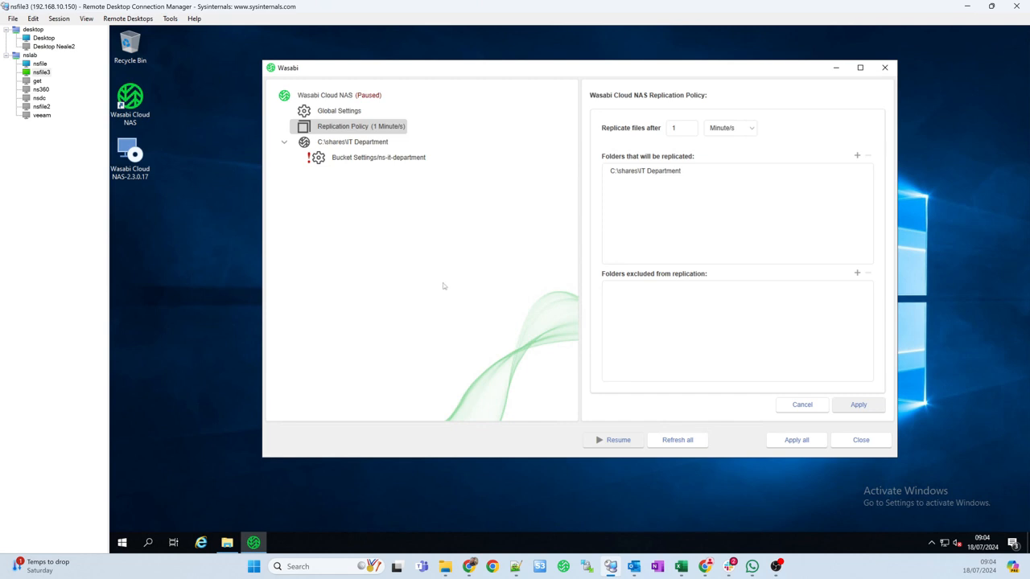
- Resume the paused Wasabi Cloud NAS service
{"action": "left_click", "coordinate": [324, 97]}
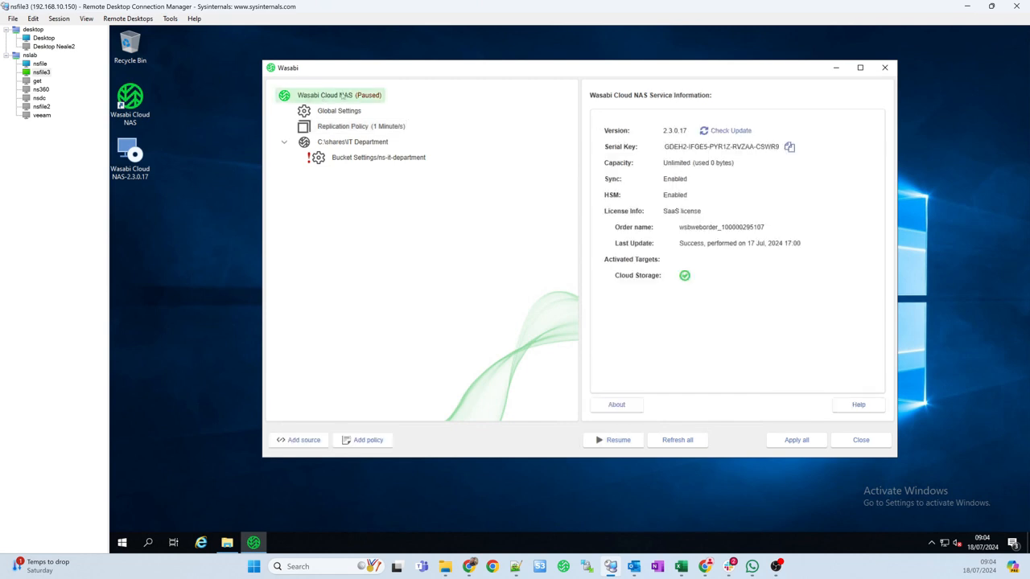
{"action": "left_click", "coordinate": [615, 443]}
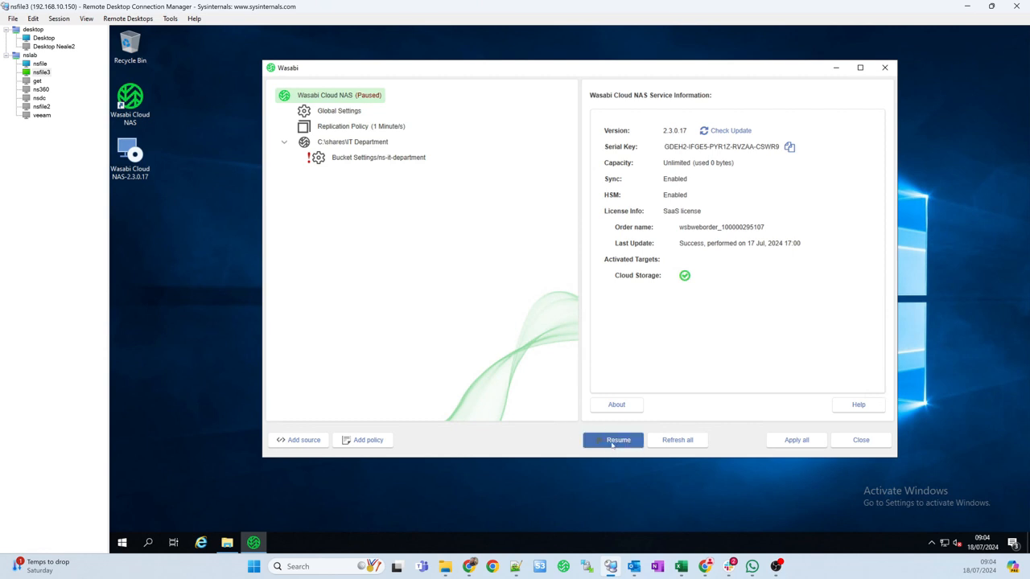
{"action": "left_click", "coordinate": [614, 442]}
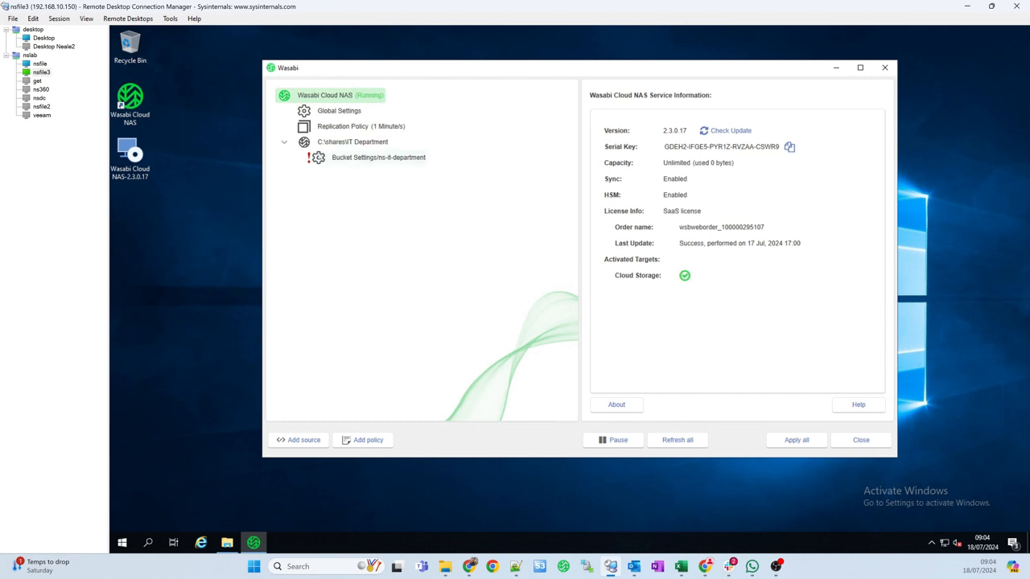
- Compare the IT Department source's replication statistics with the combined properties of all files in its folder
{"action": "left_click", "coordinate": [331, 147]}
{"action": "left_click", "coordinate": [621, 407]}
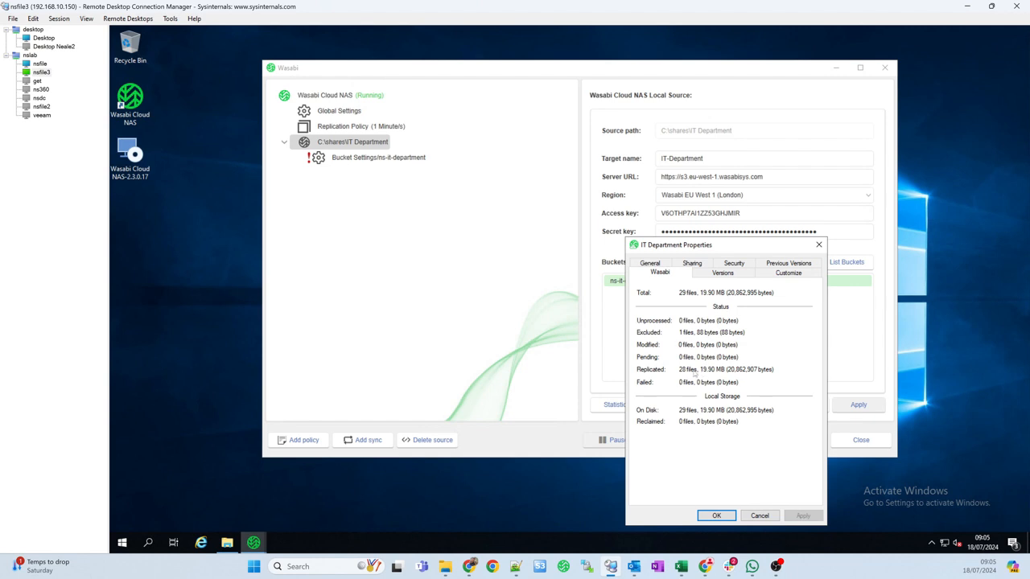
{"action": "left_click", "coordinate": [226, 542]}
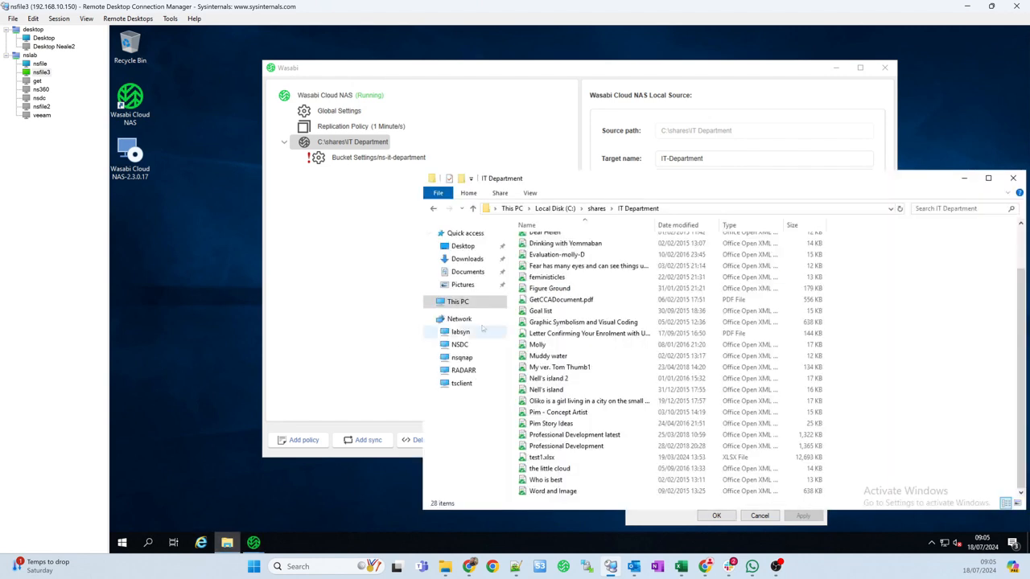
{"action": "key", "text": "ctrl+a"}
{"action": "right_click", "coordinate": [580, 359]}
{"action": "left_click", "coordinate": [622, 481]}
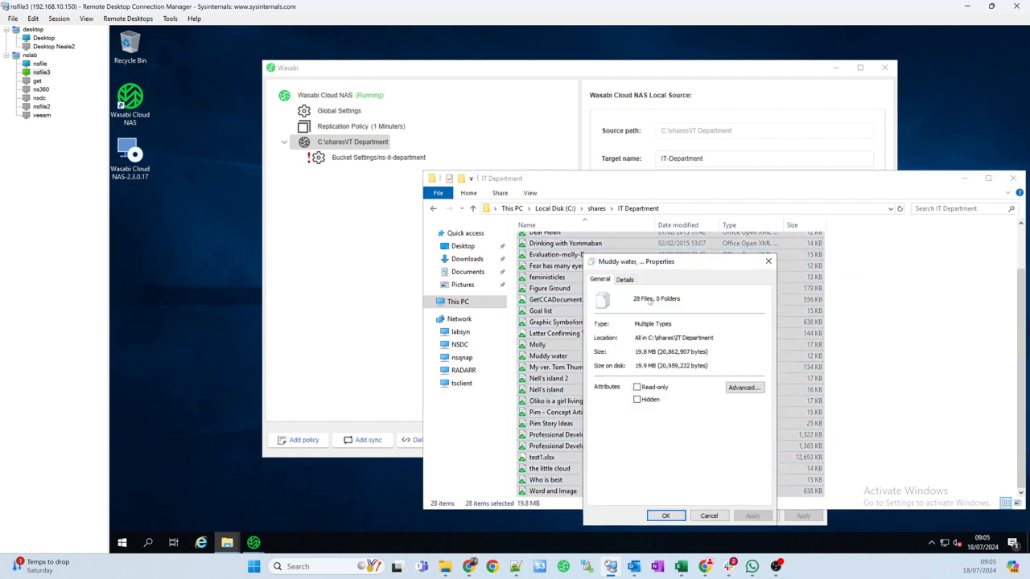
- Close the file properties, look over the status icons on the IT Department files, then minimize the folder and close the statistics
{"action": "left_click", "coordinate": [709, 516]}
{"action": "scroll", "coordinate": [609, 354], "scroll_direction": "up", "scroll_amount": 3}
{"action": "scroll", "coordinate": [609, 354], "scroll_direction": "down", "scroll_amount": 3}
{"action": "scroll", "coordinate": [609, 362], "scroll_direction": "up", "scroll_amount": 3}
{"action": "scroll", "coordinate": [609, 362], "scroll_direction": "down", "scroll_amount": 3}
{"action": "scroll", "coordinate": [609, 362], "scroll_direction": "up", "scroll_amount": 3}
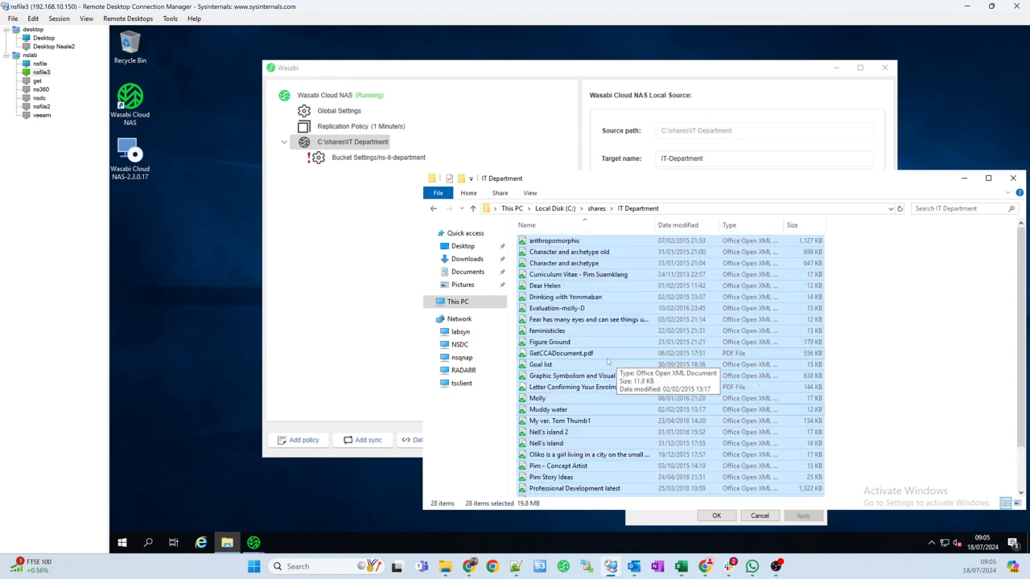
{"action": "left_click", "coordinate": [964, 178]}
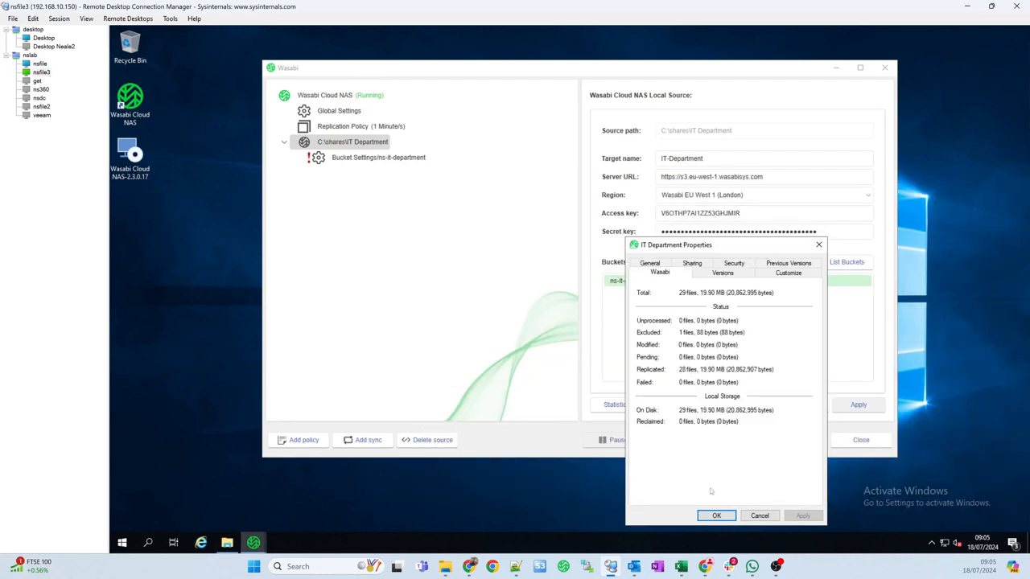
{"action": "left_click", "coordinate": [716, 515]}
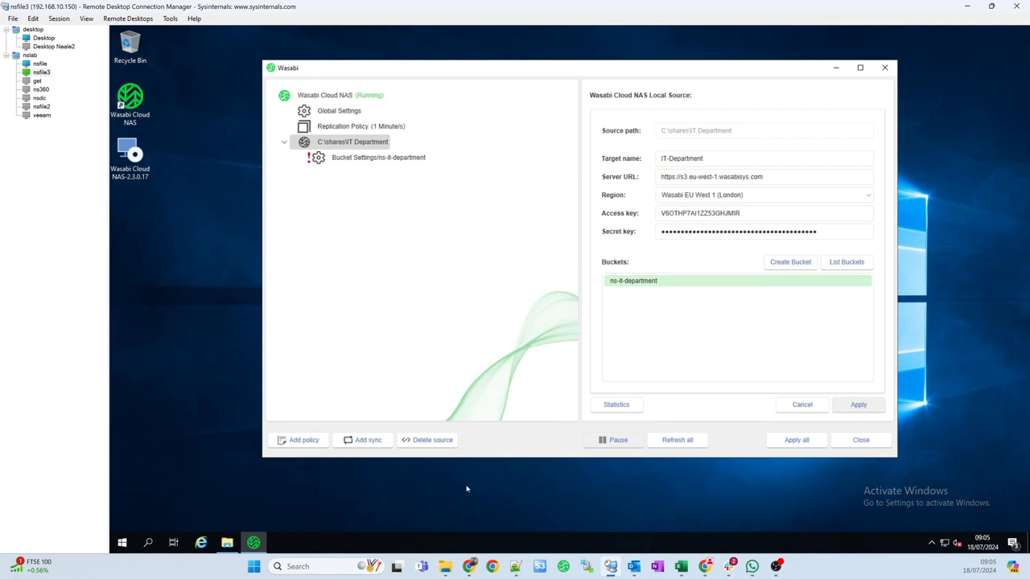
- Sort the IT Department folder's files by size and compare them with the objects in the ns-it-department bucket in the Wasabi console
{"action": "left_click", "coordinate": [228, 543]}
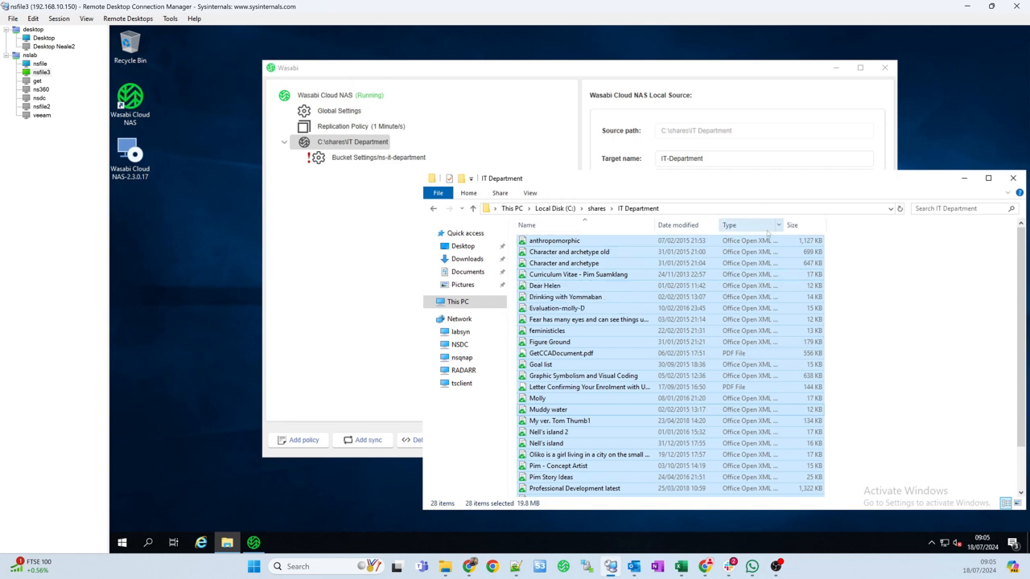
{"action": "left_click", "coordinate": [792, 224]}
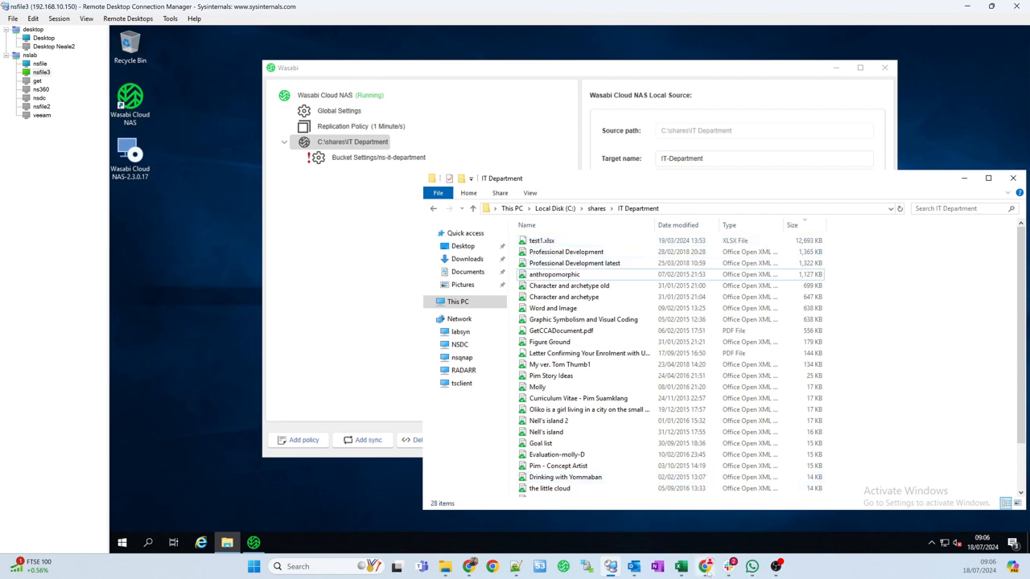
{"action": "mouse_move", "coordinate": [704, 566]}
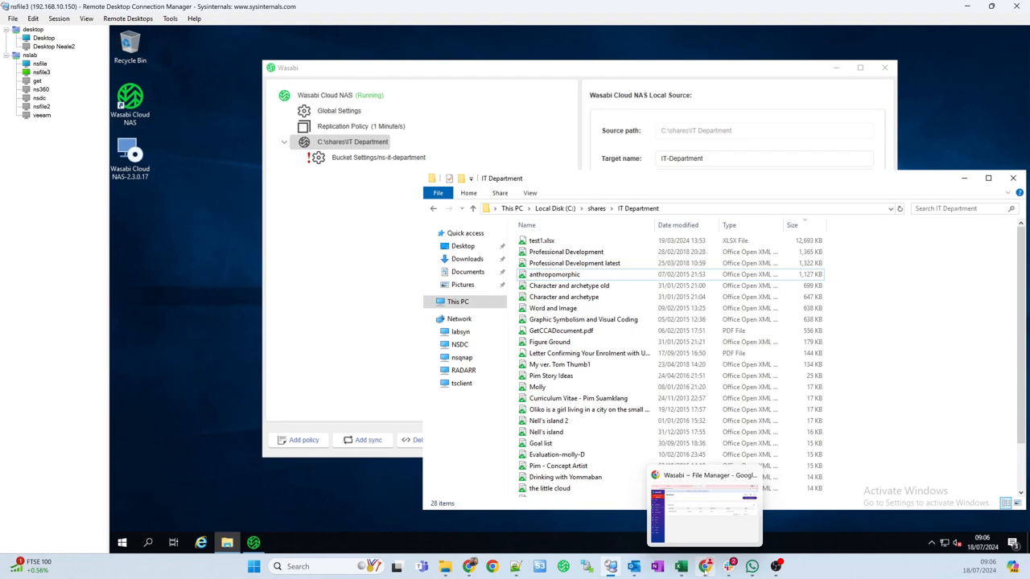
{"action": "left_click", "coordinate": [705, 566]}
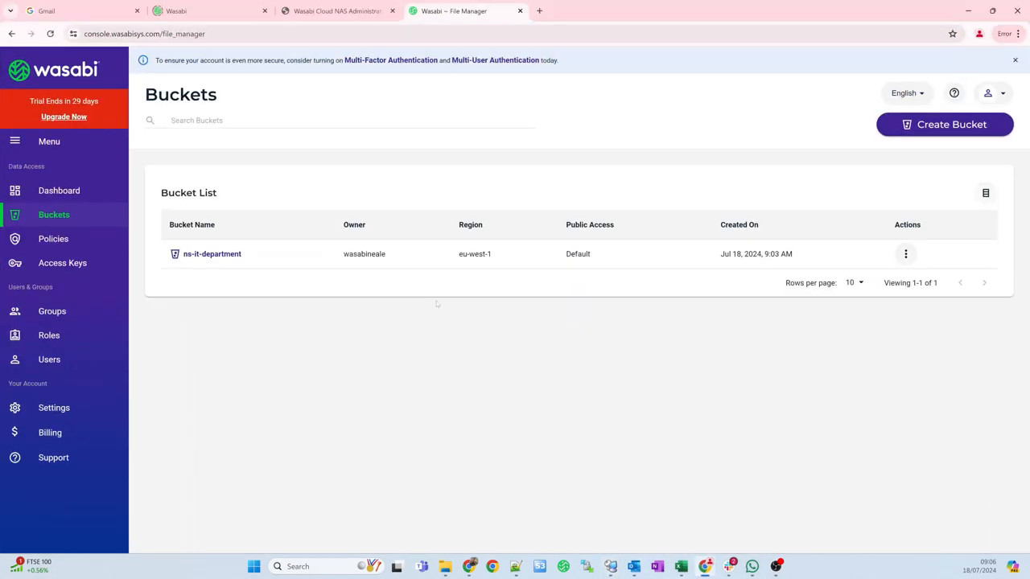
{"action": "left_click", "coordinate": [211, 256]}
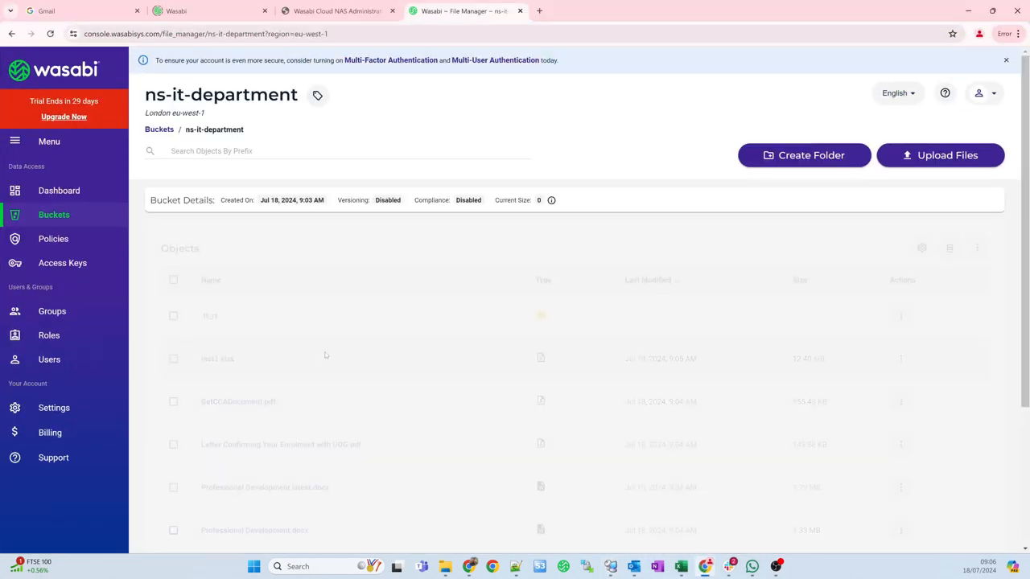
{"action": "scroll", "coordinate": [369, 338], "scroll_direction": "down", "scroll_amount": 2}
{"action": "scroll", "coordinate": [369, 338], "scroll_direction": "down", "scroll_amount": 1}
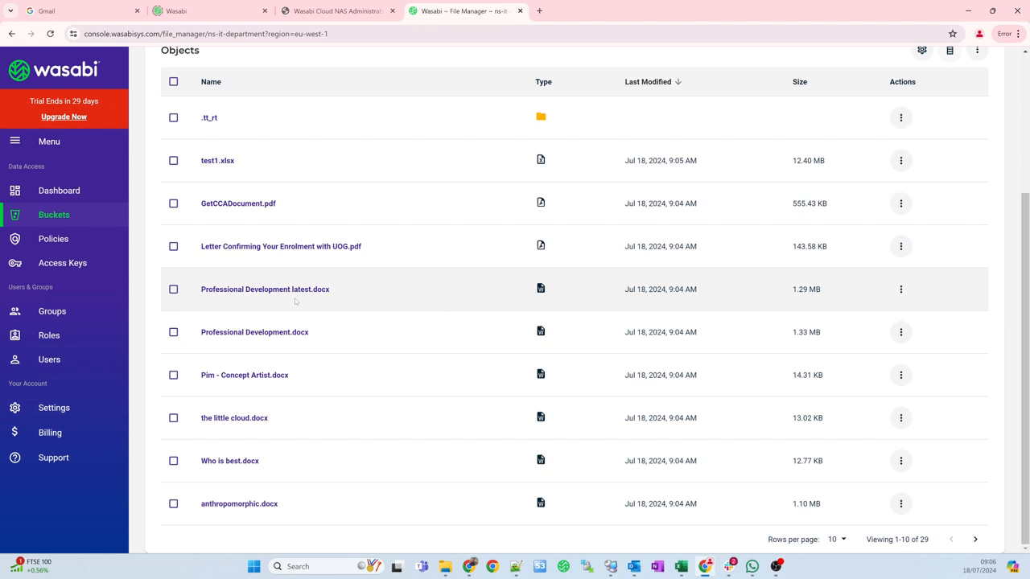
{"action": "scroll", "coordinate": [471, 247], "scroll_direction": "up", "scroll_amount": 2}
{"action": "scroll", "coordinate": [472, 249], "scroll_direction": "down", "scroll_amount": 2}
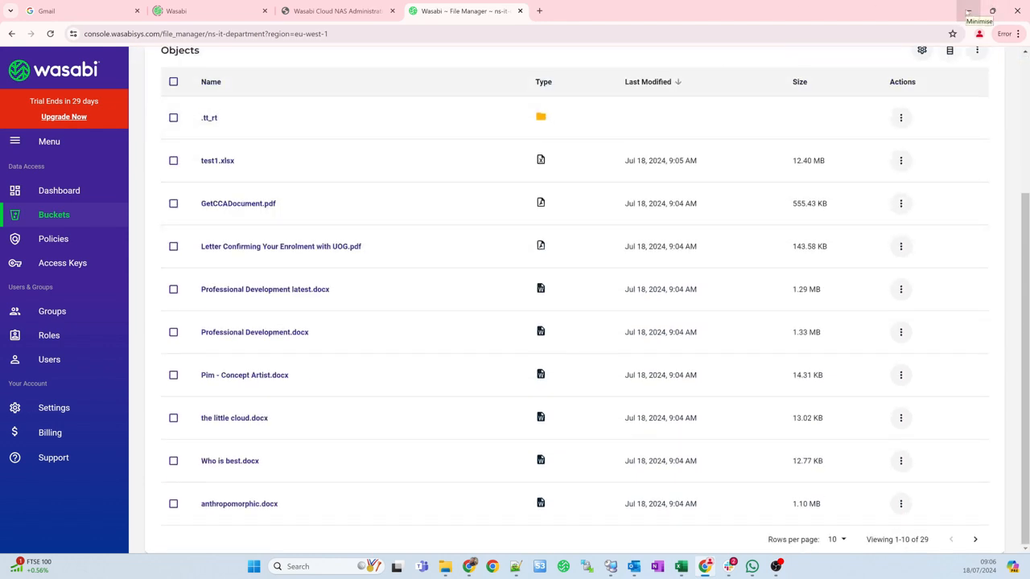
{"action": "left_click", "coordinate": [968, 11]}
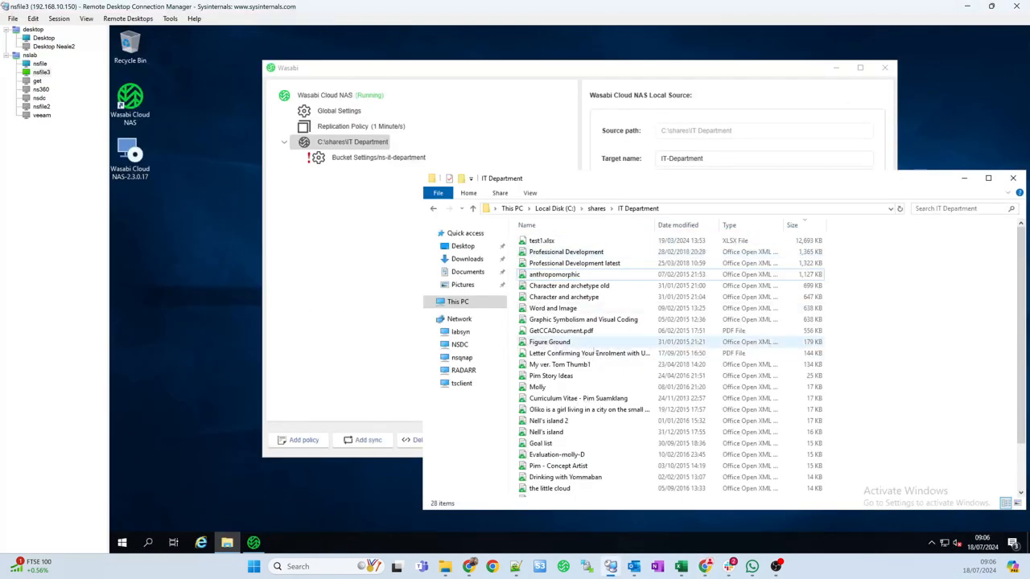
{"action": "scroll", "coordinate": [593, 390], "scroll_direction": "down", "scroll_amount": 2}
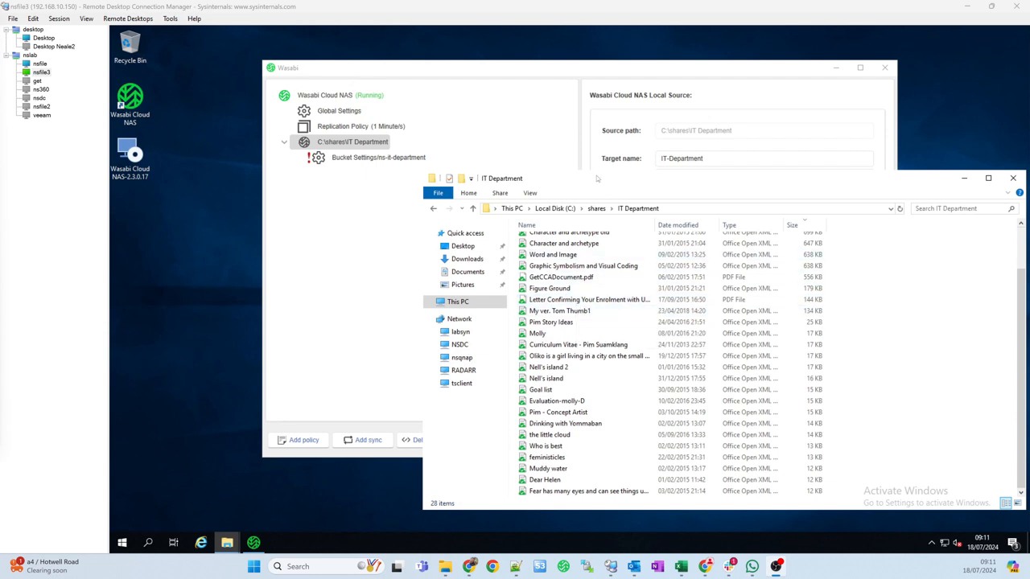
- Copy the goats, donkeys, octapus, possum and rat text files from the network Txt folder into IT Department, accept the security warning, and close Txt
{"action": "left_click_drag", "start_coordinate": [589, 181], "coordinate": [582, 193]}
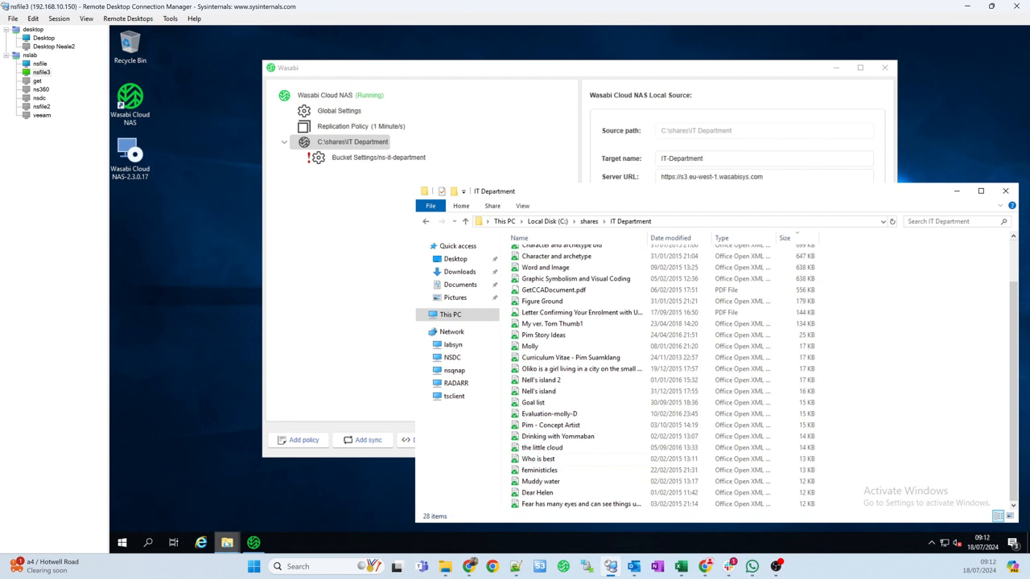
{"action": "mouse_move", "coordinate": [225, 546]}
{"action": "left_click", "coordinate": [254, 500]}
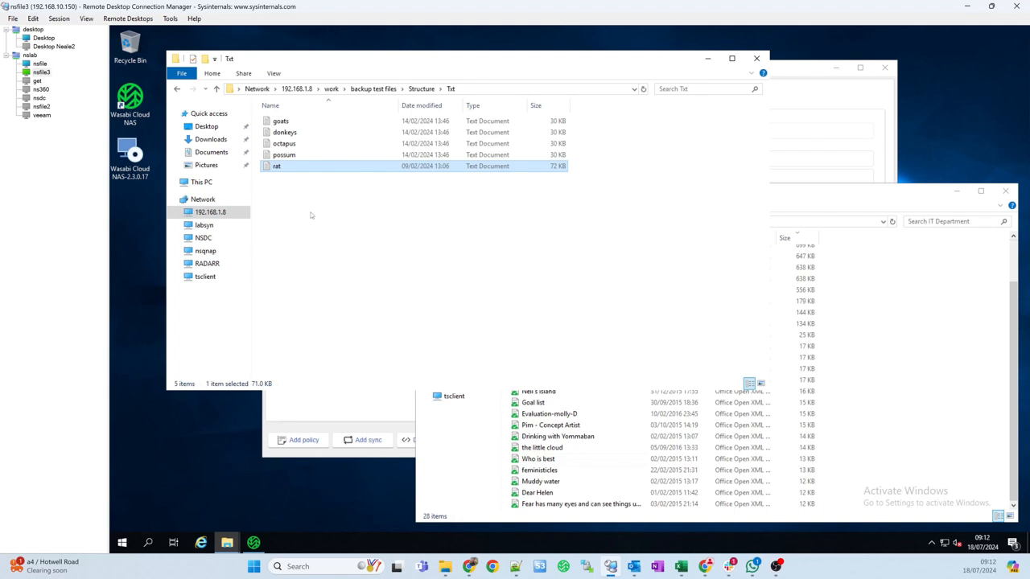
{"action": "left_click", "coordinate": [939, 398]}
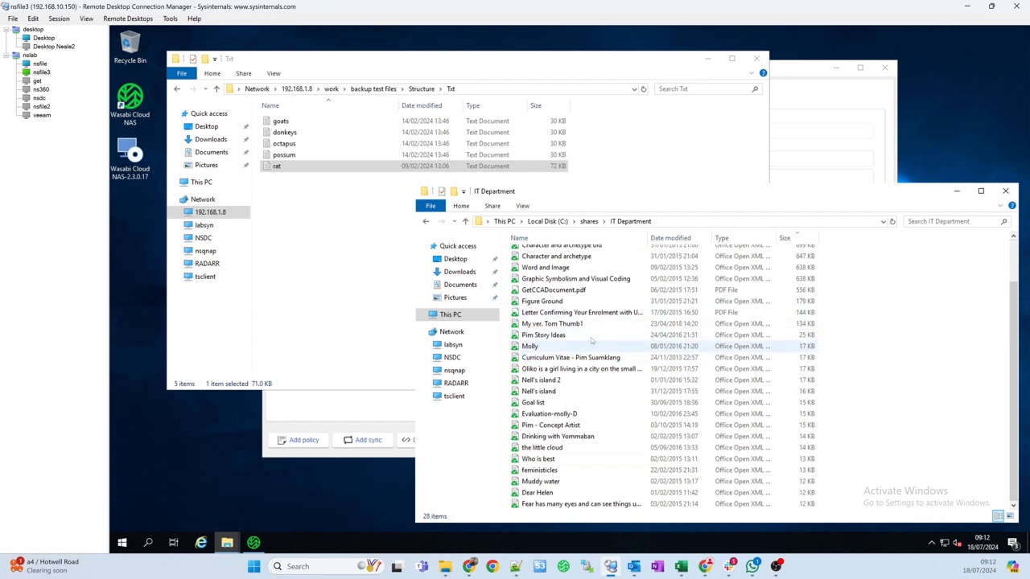
{"action": "left_click", "coordinate": [329, 222]}
{"action": "left_click_drag", "start_coordinate": [317, 203], "coordinate": [941, 362]}
{"action": "left_click", "coordinate": [592, 291]}
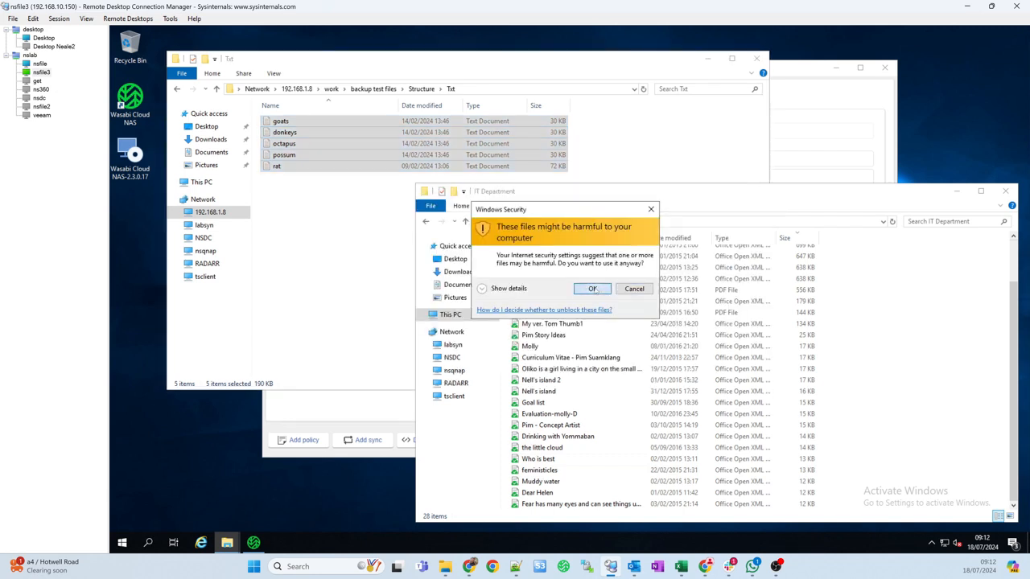
{"action": "left_click", "coordinate": [937, 396]}
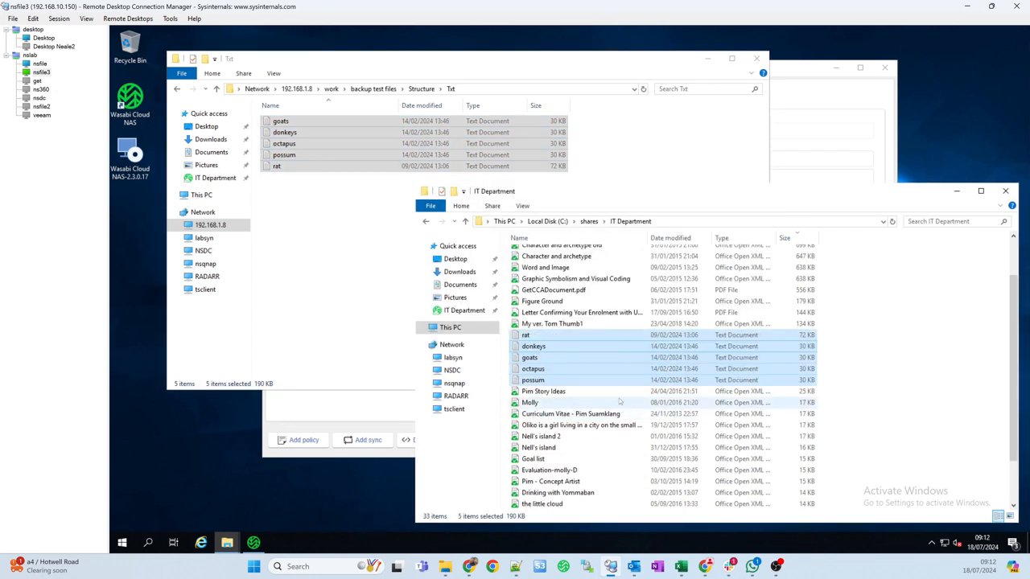
{"action": "left_click", "coordinate": [322, 251]}
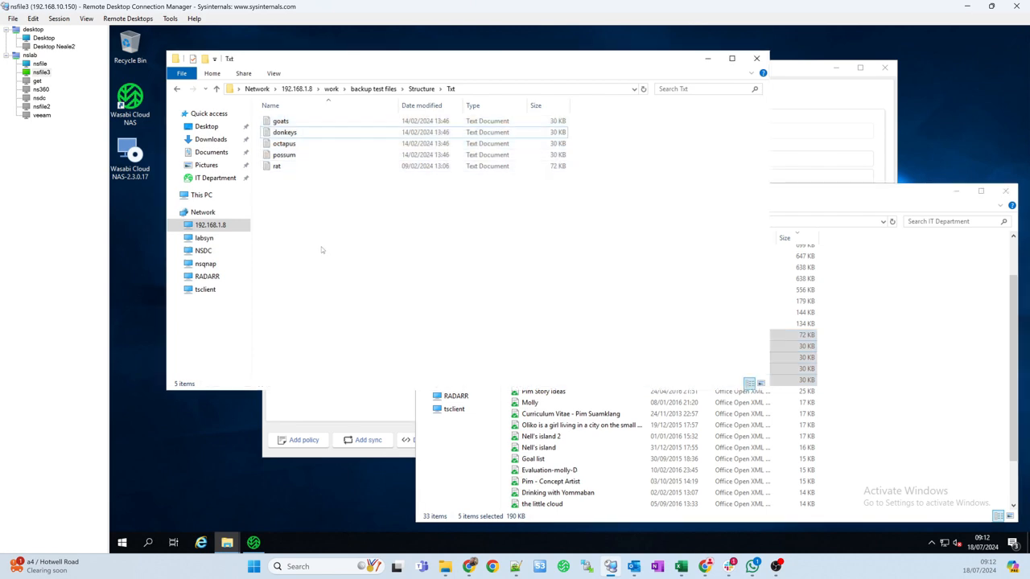
{"action": "left_click", "coordinate": [756, 59]}
- Deselect the copied text files and rearrange the IT Department folder and Wasabi windows so that both can be seen
{"action": "left_click_drag", "start_coordinate": [747, 196], "coordinate": [685, 185]}
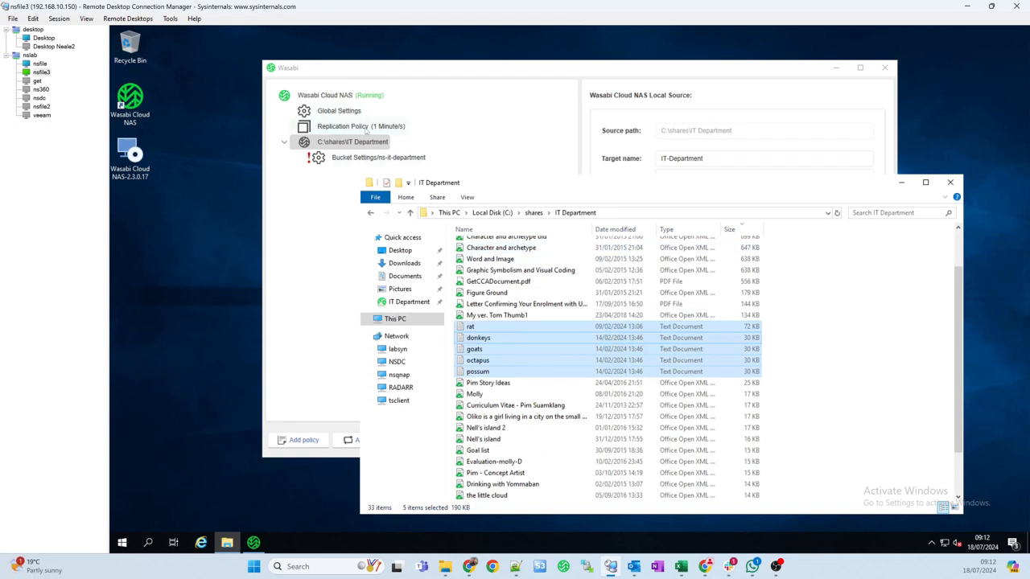
{"action": "left_click", "coordinate": [854, 416]}
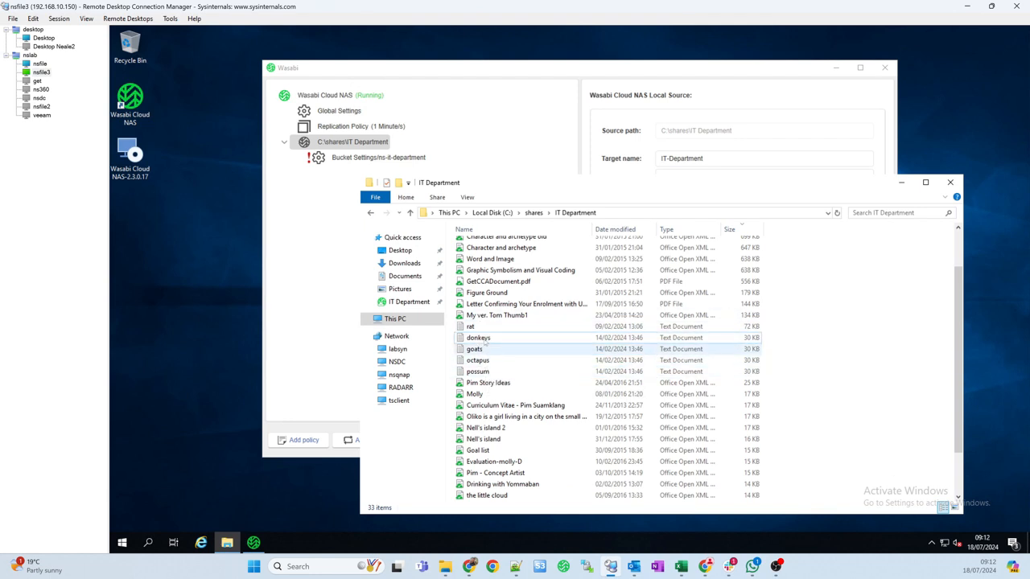
{"action": "left_click_drag", "start_coordinate": [661, 184], "coordinate": [704, 201]}
{"action": "left_click_drag", "start_coordinate": [588, 70], "coordinate": [502, 48]}
{"action": "left_click", "coordinate": [898, 405]}
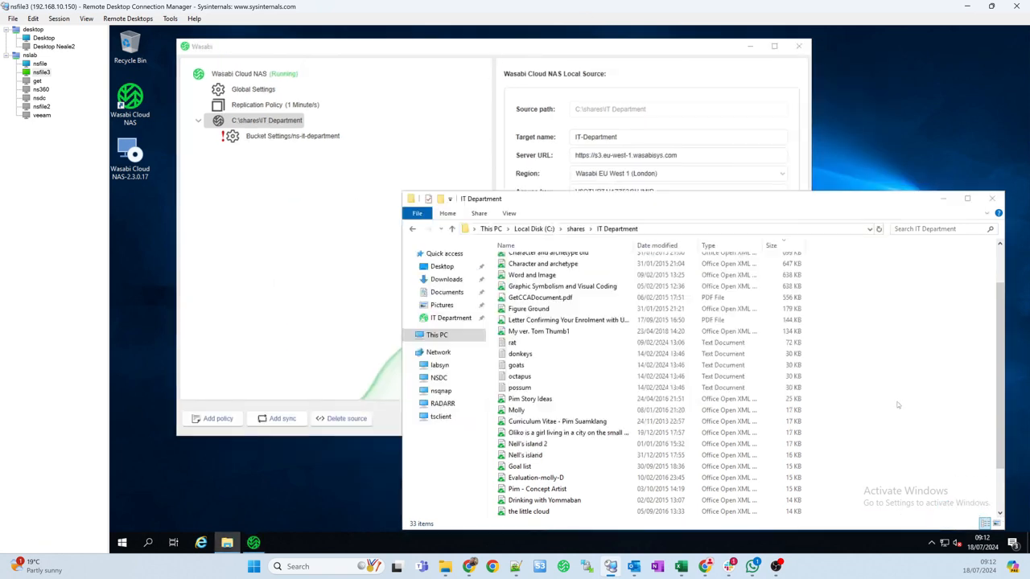
- Check the IT Department source's replication statistics for pending files, then close them and return to the folder
{"action": "left_click", "coordinate": [397, 299]}
{"action": "left_click", "coordinate": [530, 383]}
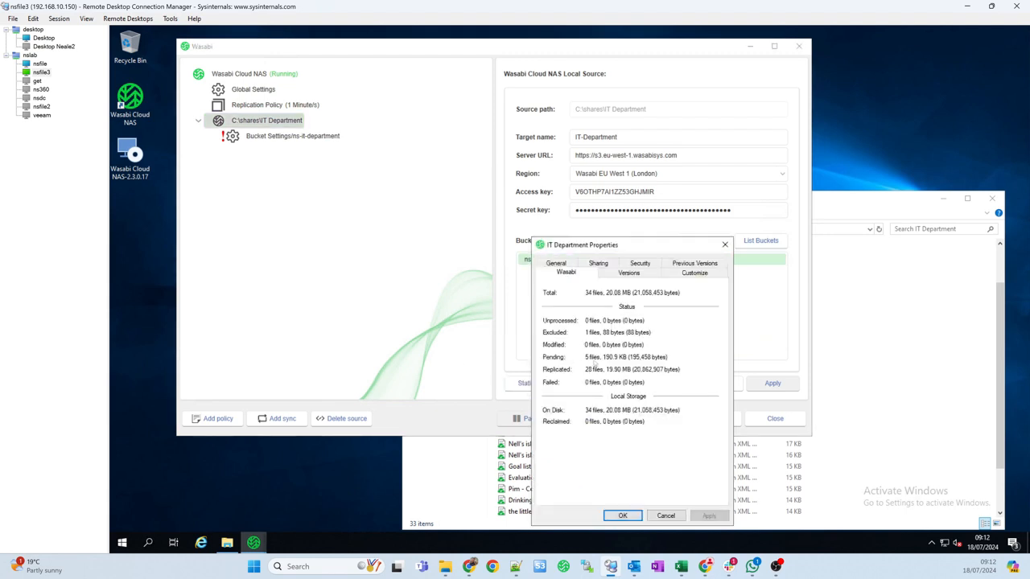
{"action": "left_click", "coordinate": [667, 517]}
{"action": "left_click", "coordinate": [859, 428]}
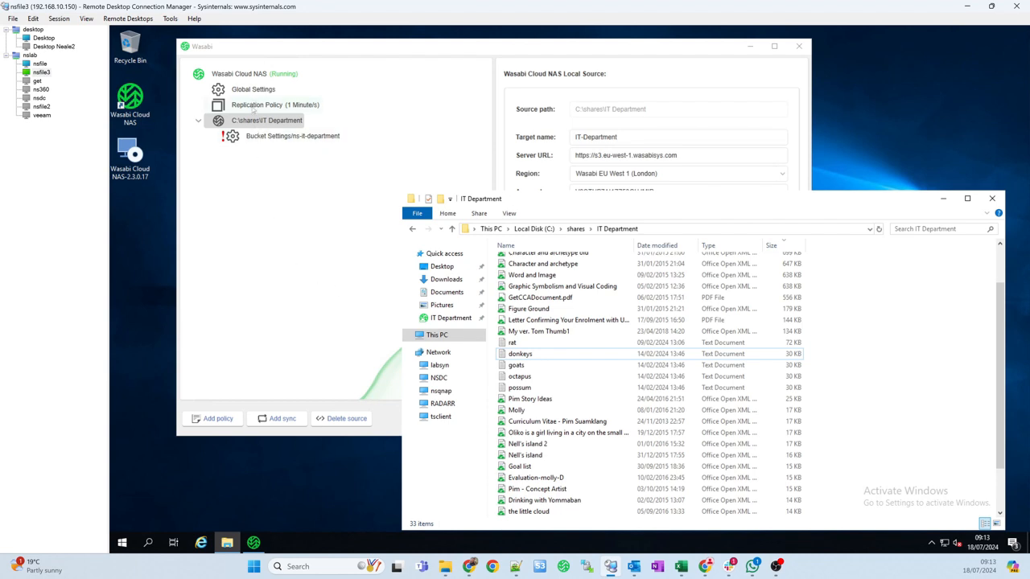
- Review the replication policy's delay, recheck the IT Department source's statistics, and watch the status icons on the copied text files
{"action": "left_click", "coordinate": [250, 107]}
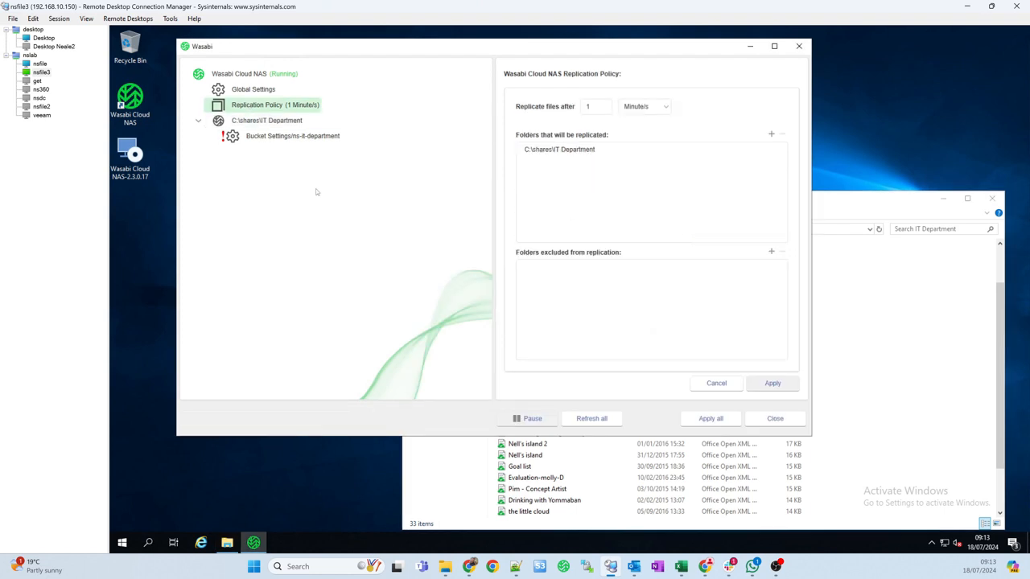
{"action": "left_click", "coordinate": [914, 385]}
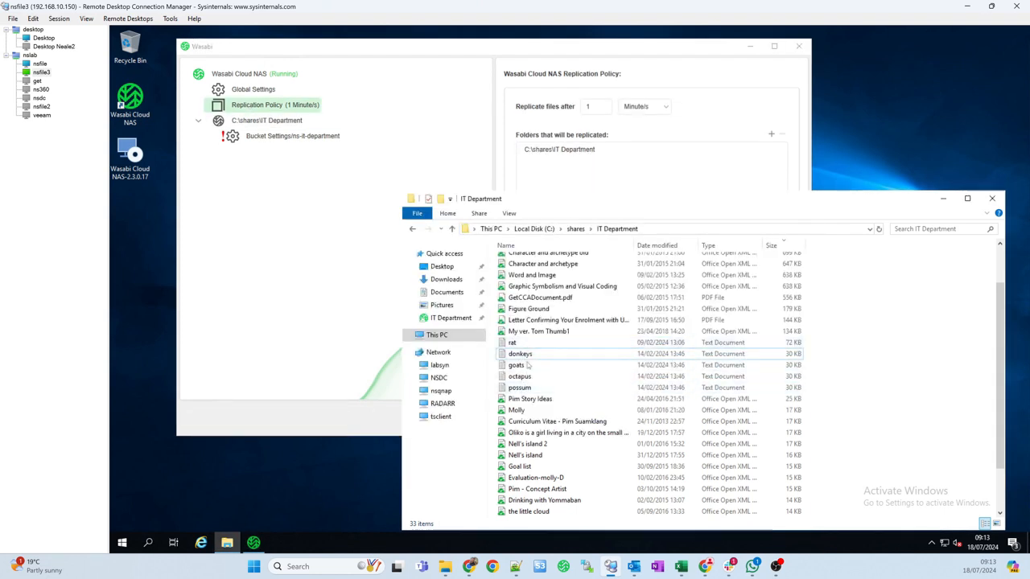
{"action": "left_click", "coordinate": [284, 287]}
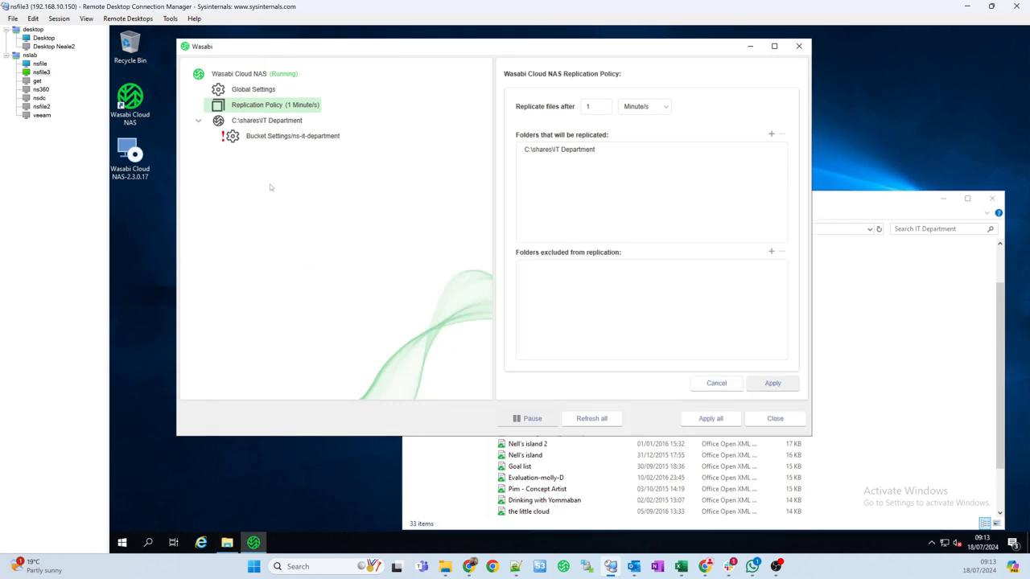
{"action": "left_click", "coordinate": [262, 122]}
{"action": "left_click", "coordinate": [535, 386]}
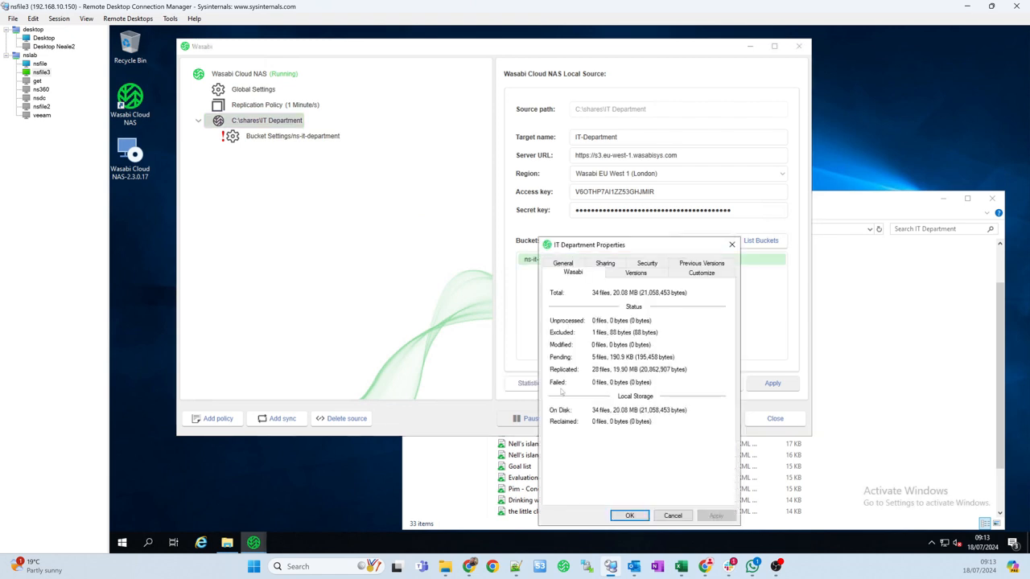
{"action": "left_click", "coordinate": [672, 515]}
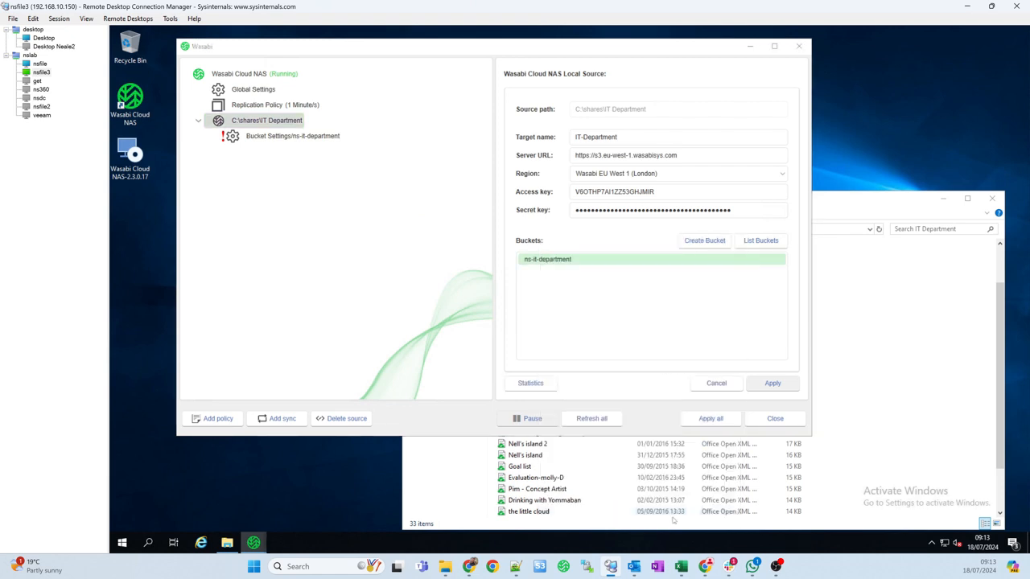
{"action": "left_click", "coordinate": [880, 408]}
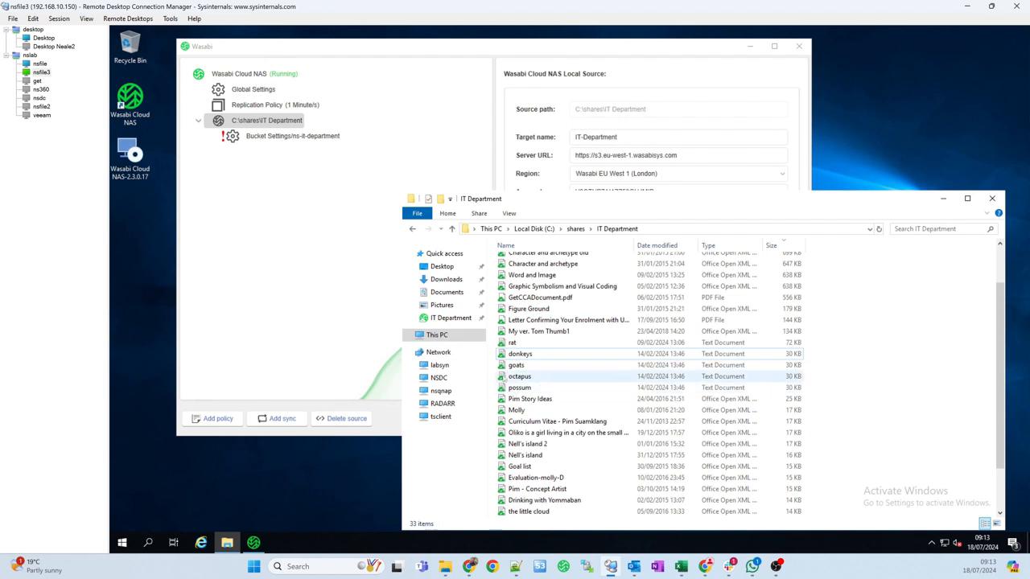
- Verify the new text files' replication in the IT Department statistics and in the refreshed ns-it-department bucket listing, then close the statistics
{"action": "left_click", "coordinate": [264, 209]}
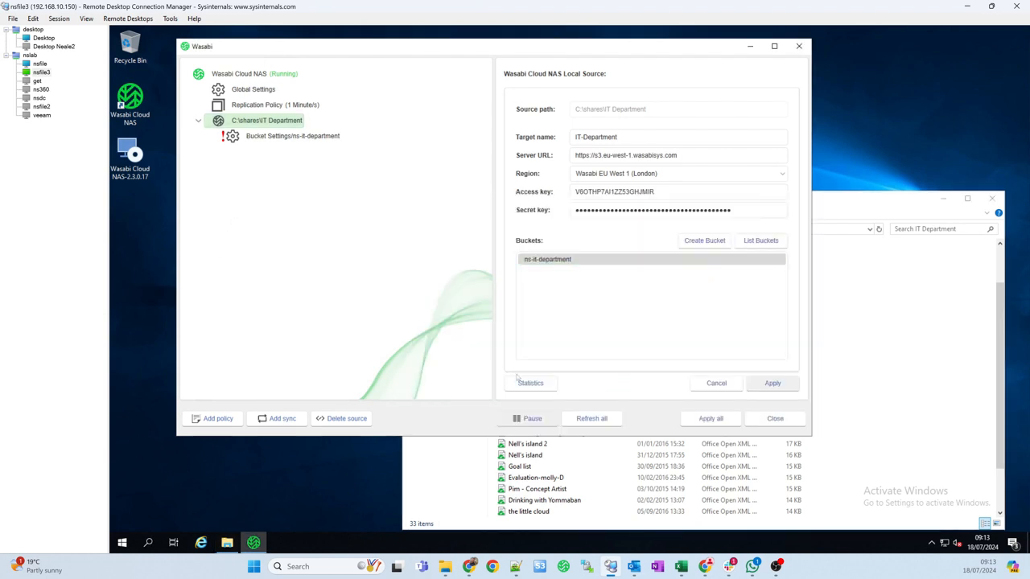
{"action": "left_click", "coordinate": [544, 385]}
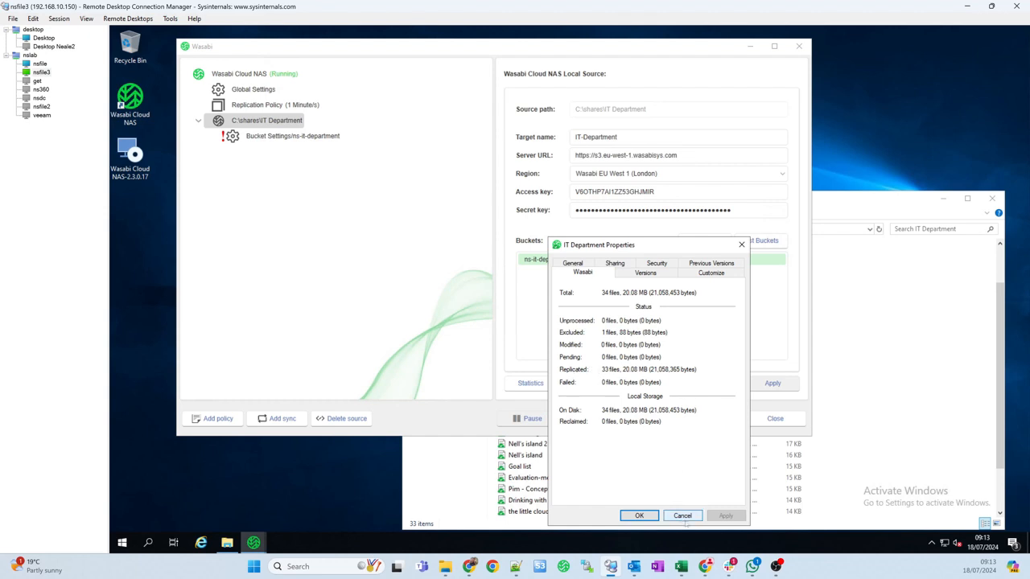
{"action": "left_click", "coordinate": [705, 566]}
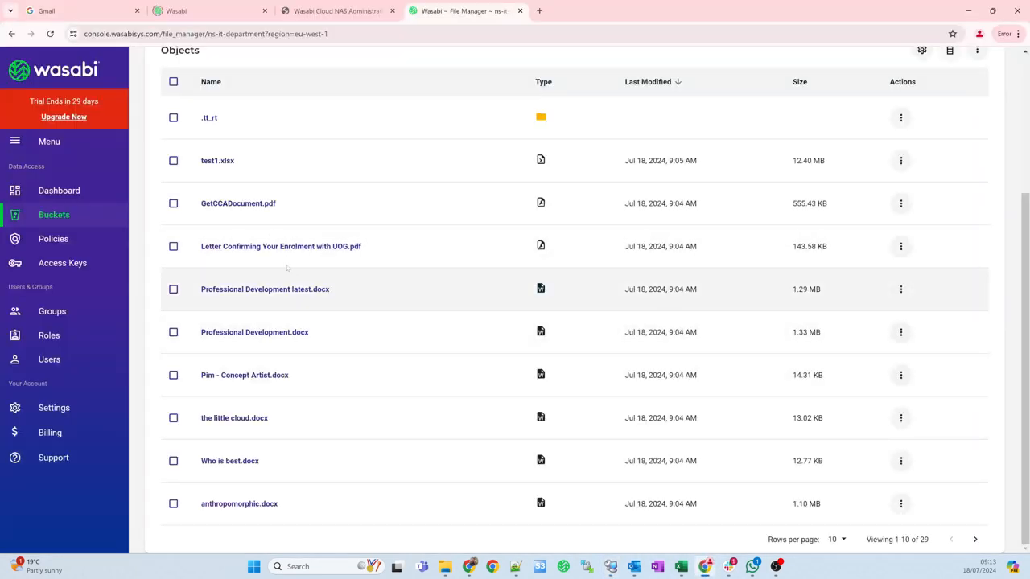
{"action": "key", "text": "F5"}
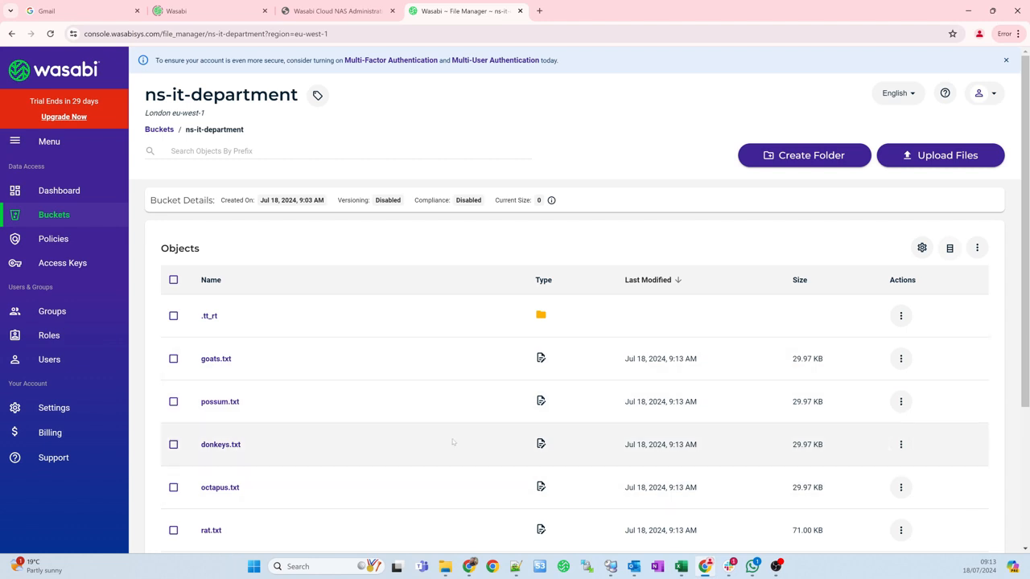
{"action": "left_click", "coordinate": [968, 10]}
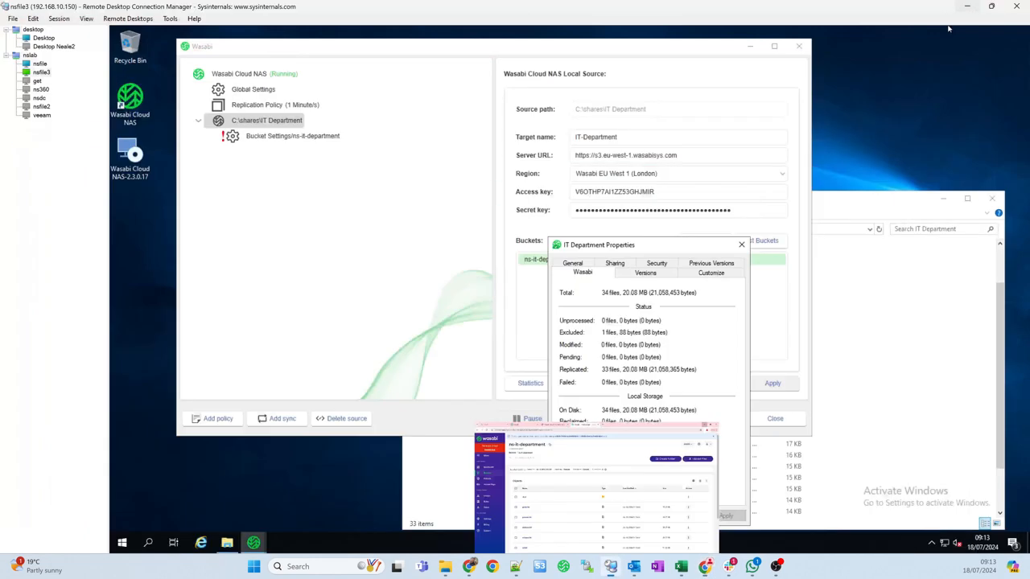
{"action": "left_click", "coordinate": [682, 516]}
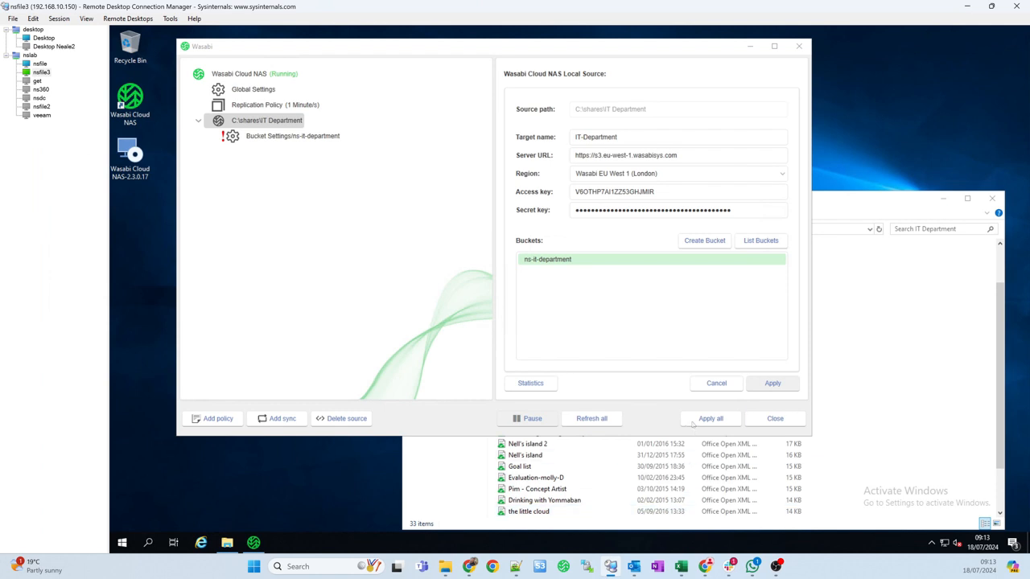
- Add the Date accessed column to the IT Department folder's detail view
{"action": "left_click", "coordinate": [899, 384]}
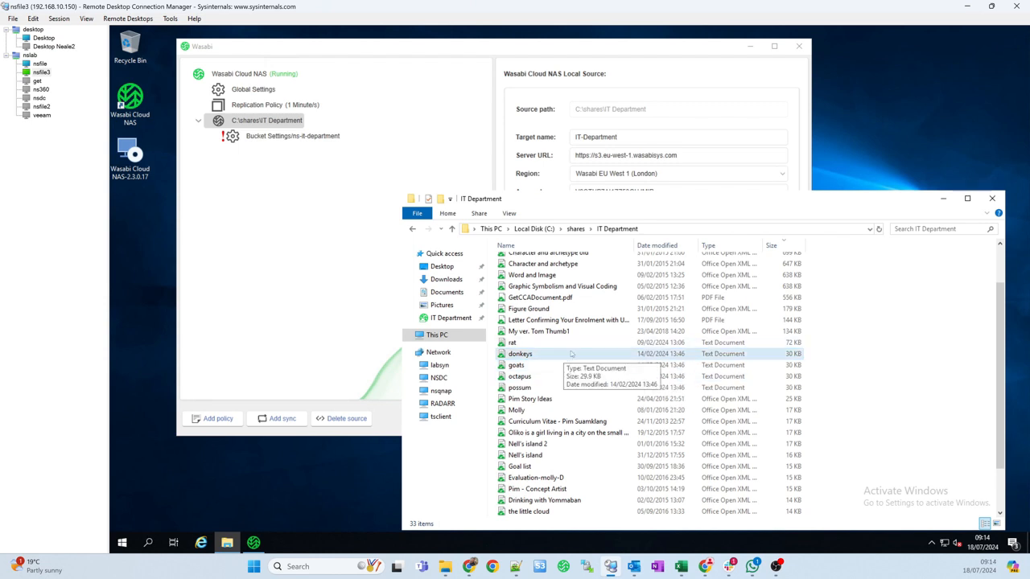
{"action": "right_click", "coordinate": [835, 248]}
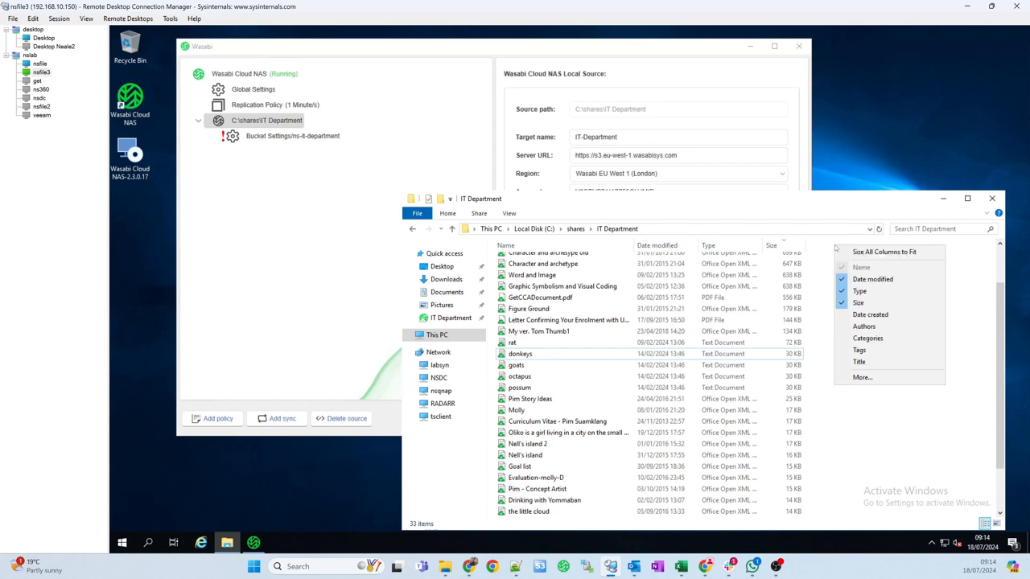
{"action": "left_click", "coordinate": [862, 377]}
{"action": "scroll", "coordinate": [531, 282], "scroll_direction": "down", "scroll_amount": 15}
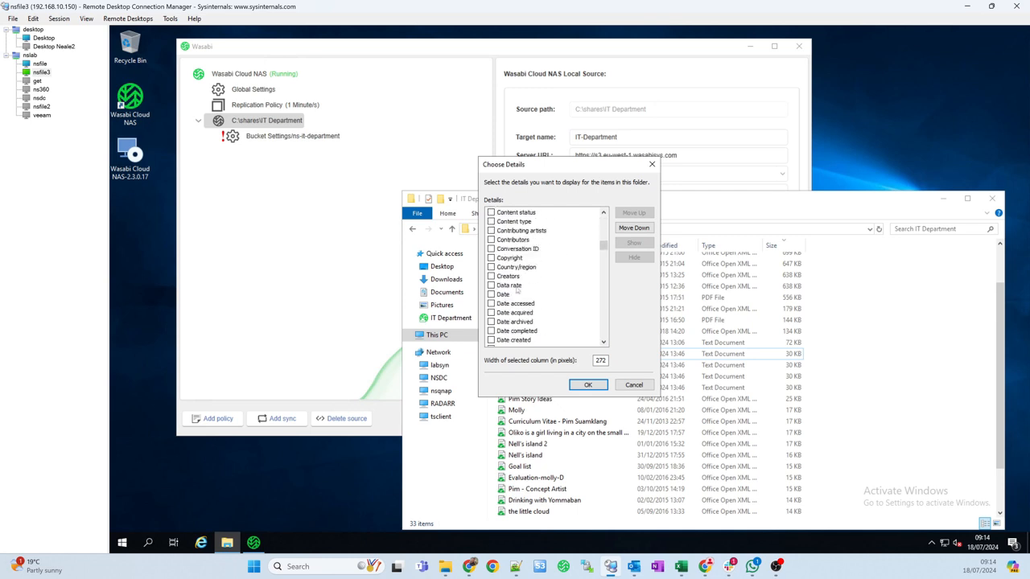
{"action": "left_click", "coordinate": [491, 303]}
{"action": "left_click", "coordinate": [587, 385]}
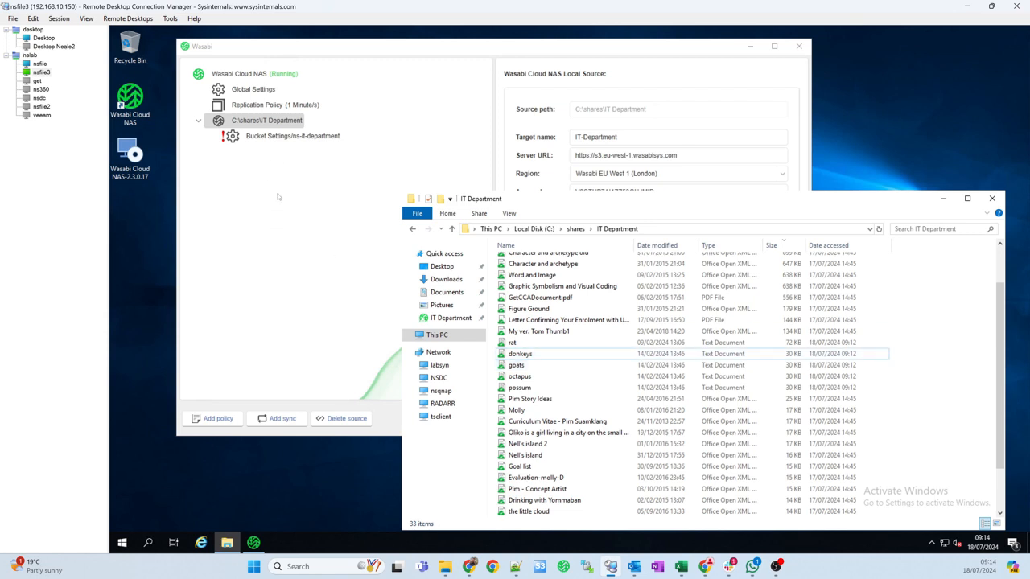
- Review the IT Department source and its ns-it-department bucket settings, then refresh the whole configuration, discarding unsaved changes
{"action": "left_click", "coordinate": [246, 123]}
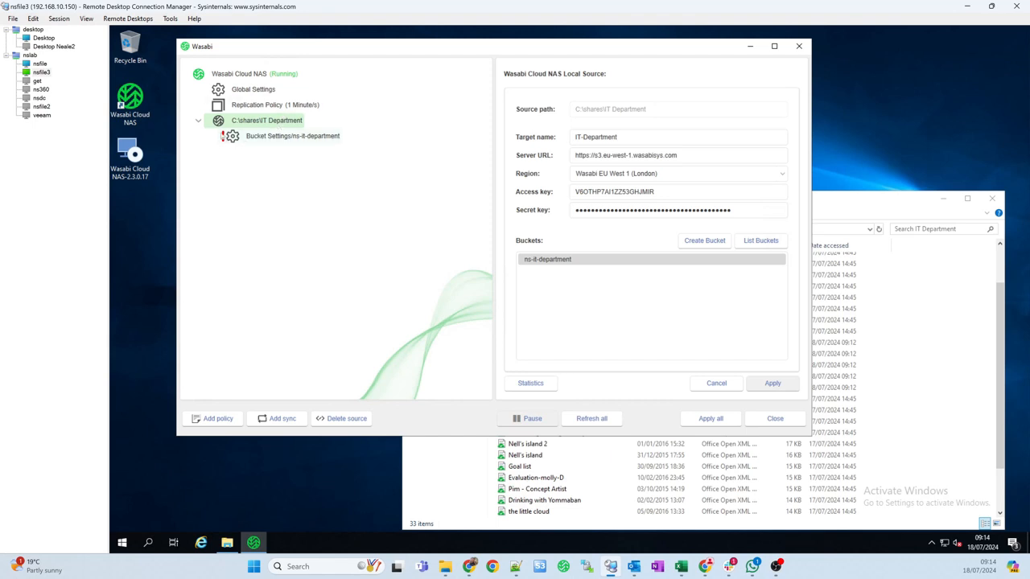
{"action": "left_click", "coordinate": [256, 138]}
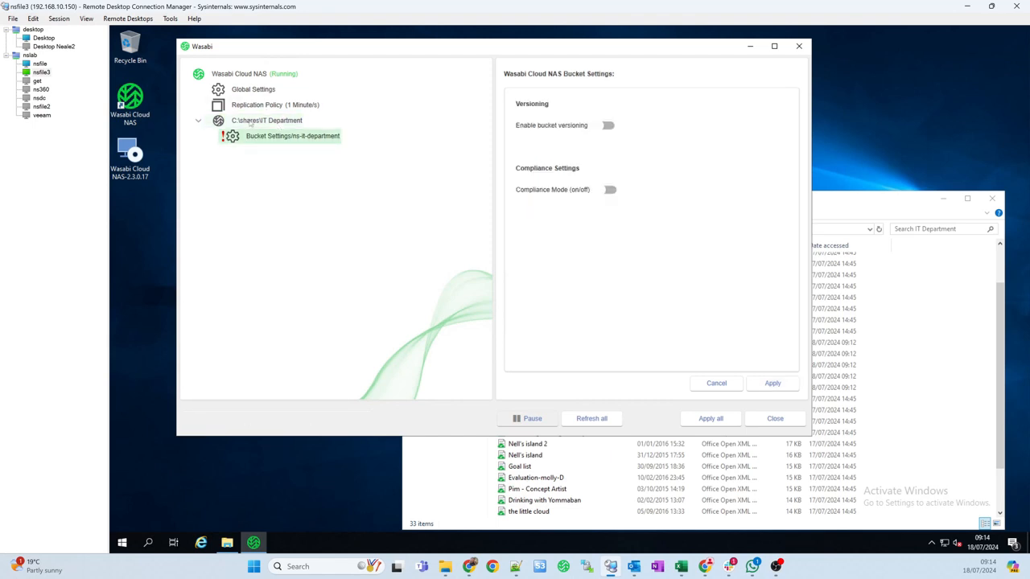
{"action": "left_click", "coordinate": [250, 122]}
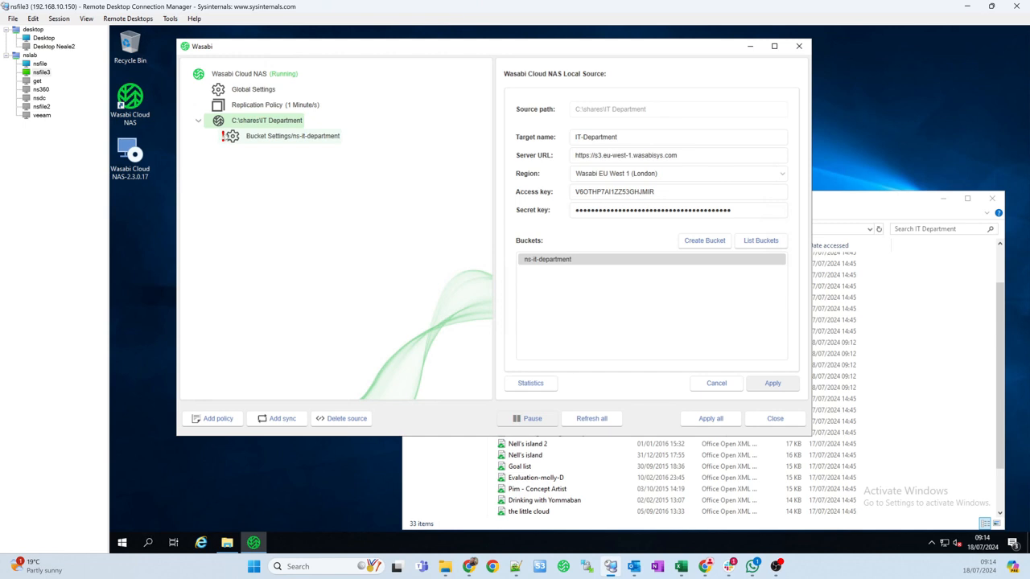
{"action": "left_click", "coordinate": [277, 137]}
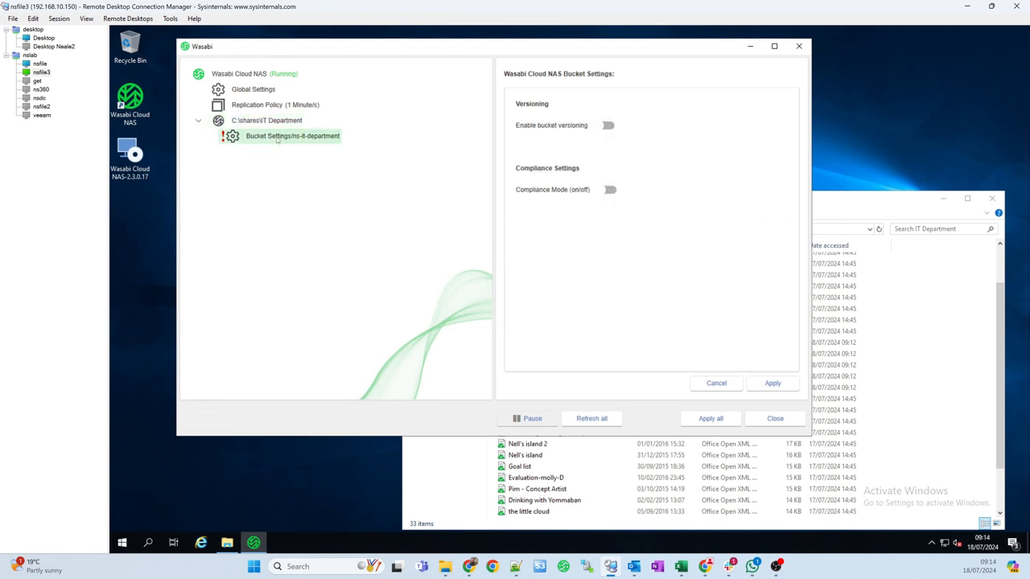
{"action": "left_click", "coordinate": [594, 419]}
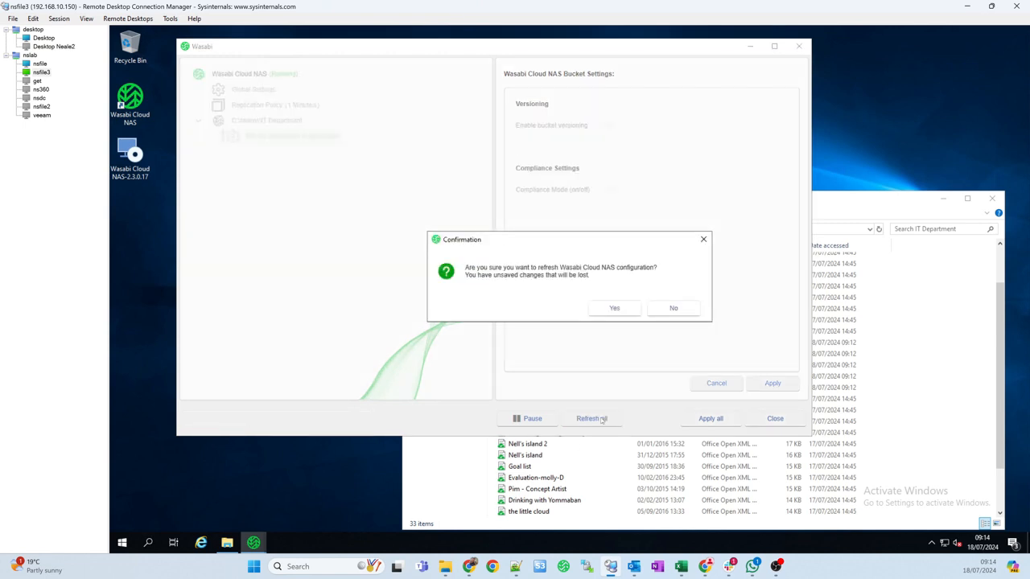
{"action": "left_click", "coordinate": [621, 309]}
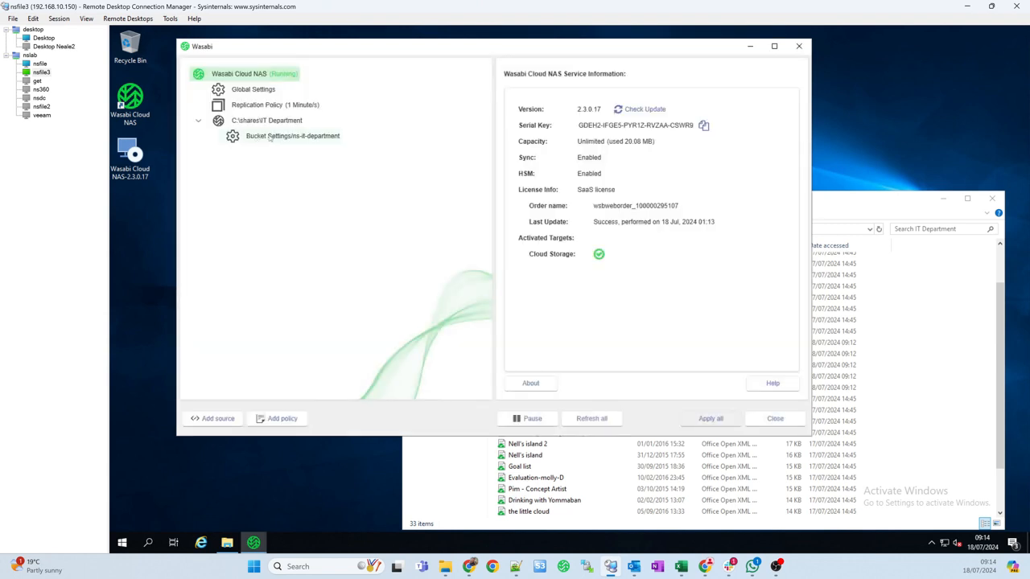
- Add a Reclaim space policy to the C:\shares\IT Department source
{"action": "left_click", "coordinate": [267, 123]}
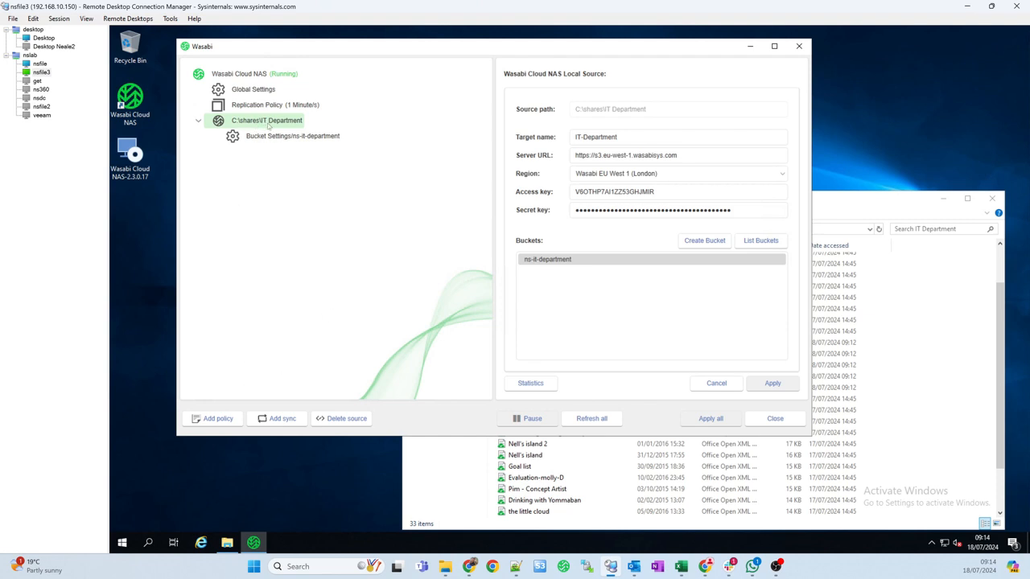
{"action": "left_click", "coordinate": [212, 419]}
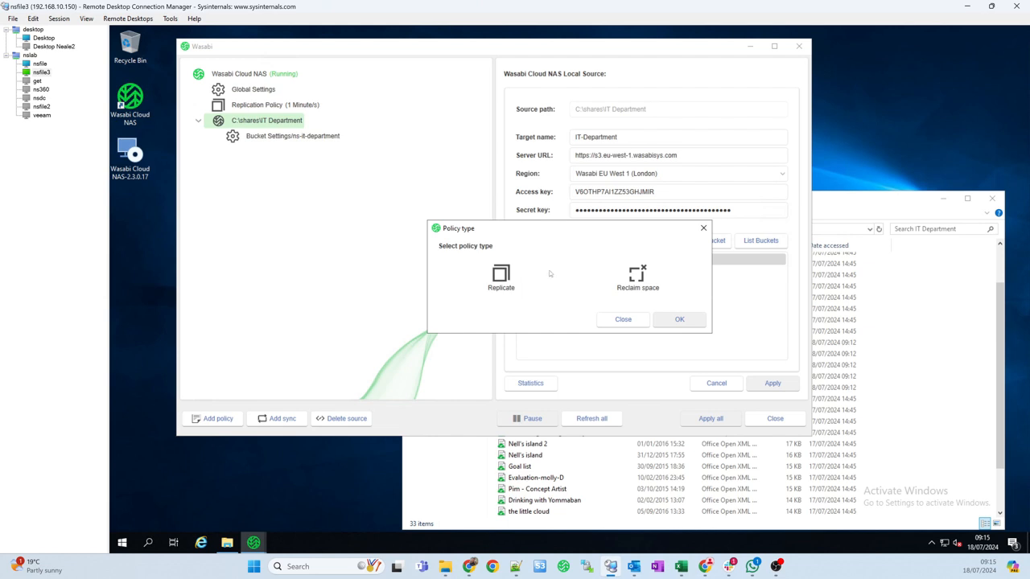
{"action": "double_click", "coordinate": [617, 273]}
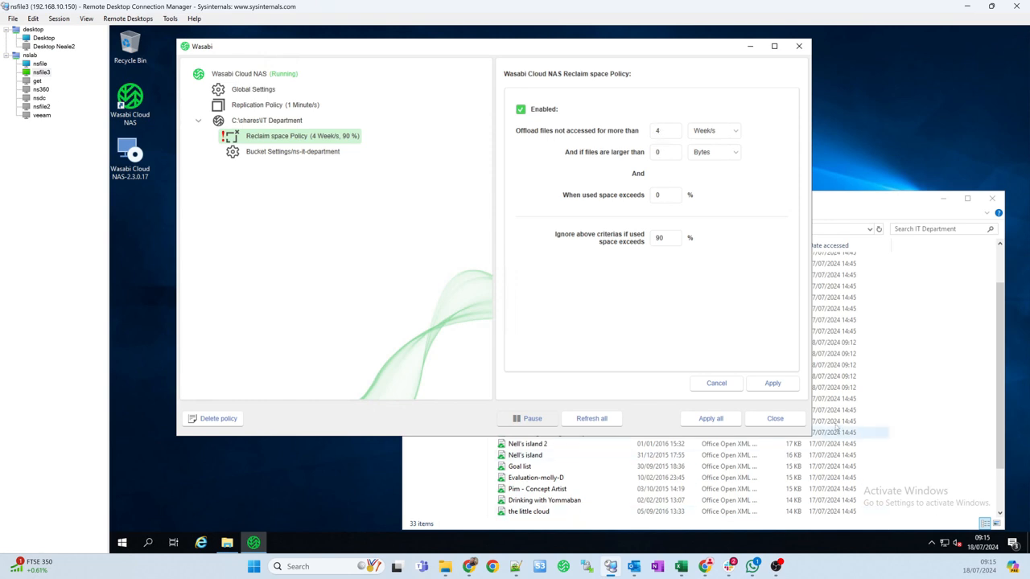
- Try a reclaim policy threshold that offloads files not accessed for more than 1 minute
{"action": "left_click", "coordinate": [710, 130]}
{"action": "left_click", "coordinate": [708, 145]}
{"action": "double_click", "coordinate": [664, 130]}
{"action": "left_click", "coordinate": [710, 134]}
{"action": "left_click", "coordinate": [708, 155]}
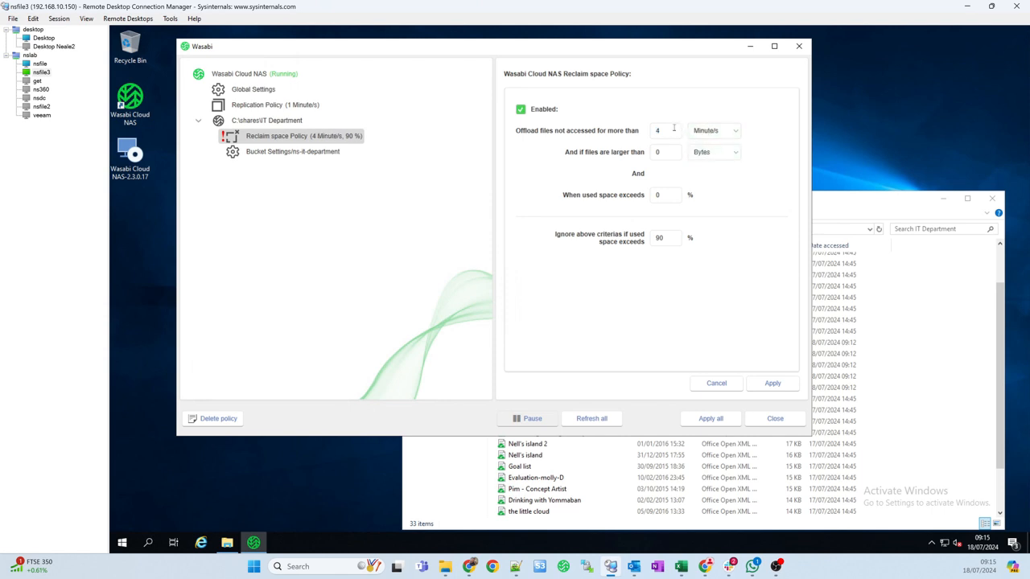
{"action": "double_click", "coordinate": [653, 134]}
{"action": "type", "text": "1"}
- Set the reclaim policy to offload files not accessed for more than 30 seconds, and apply it
{"action": "left_click", "coordinate": [706, 135]}
{"action": "left_click", "coordinate": [706, 145]}
{"action": "double_click", "coordinate": [657, 131]}
{"action": "type", "text": "30"}
{"action": "left_click", "coordinate": [770, 383]}
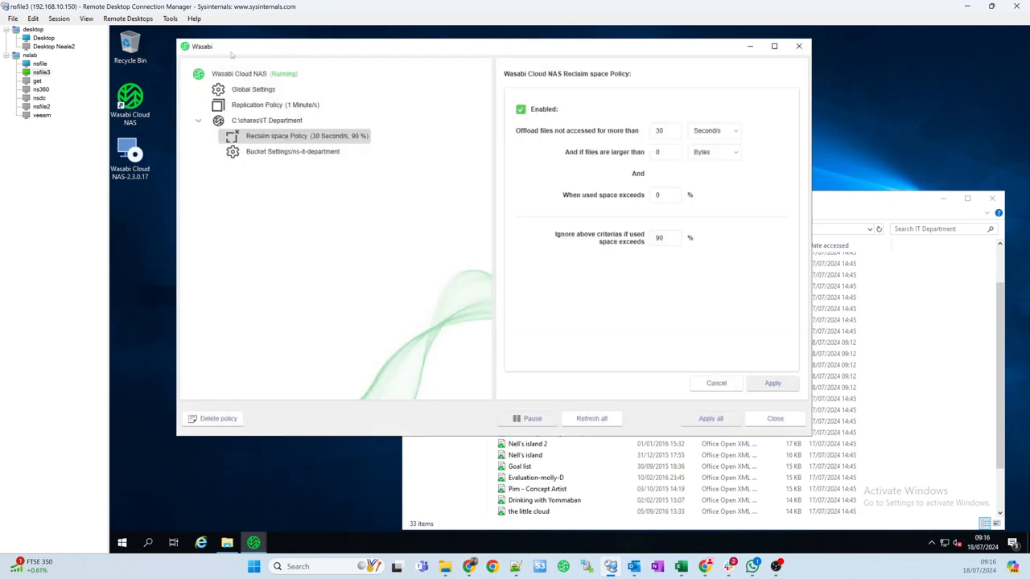
- Inspect the file status icons in the IT Department folder and check the rat text file's size on disk in its properties
{"action": "left_click", "coordinate": [836, 201]}
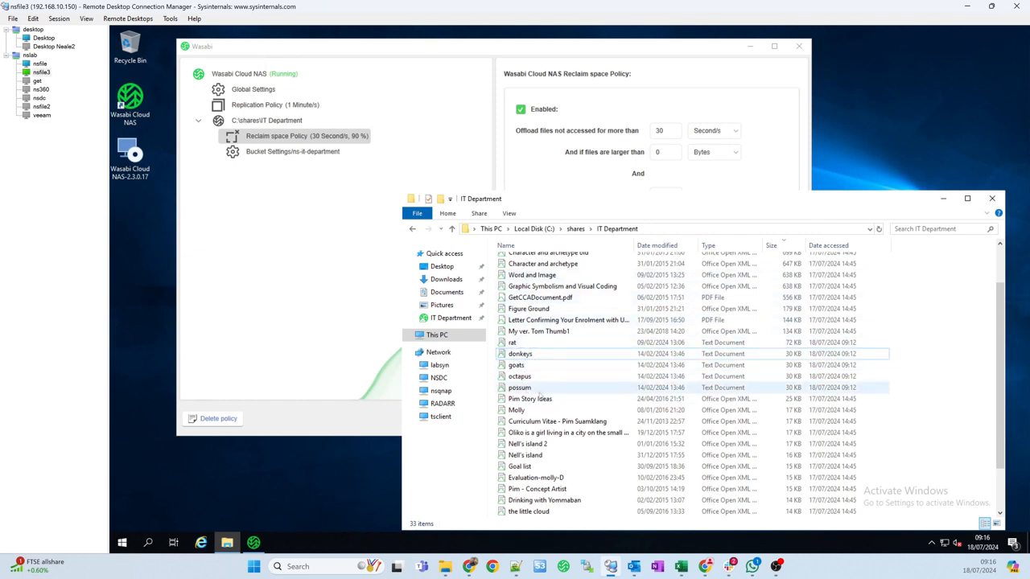
{"action": "scroll", "coordinate": [541, 396], "scroll_direction": "up", "scroll_amount": 2}
{"action": "scroll", "coordinate": [541, 396], "scroll_direction": "down", "scroll_amount": 2}
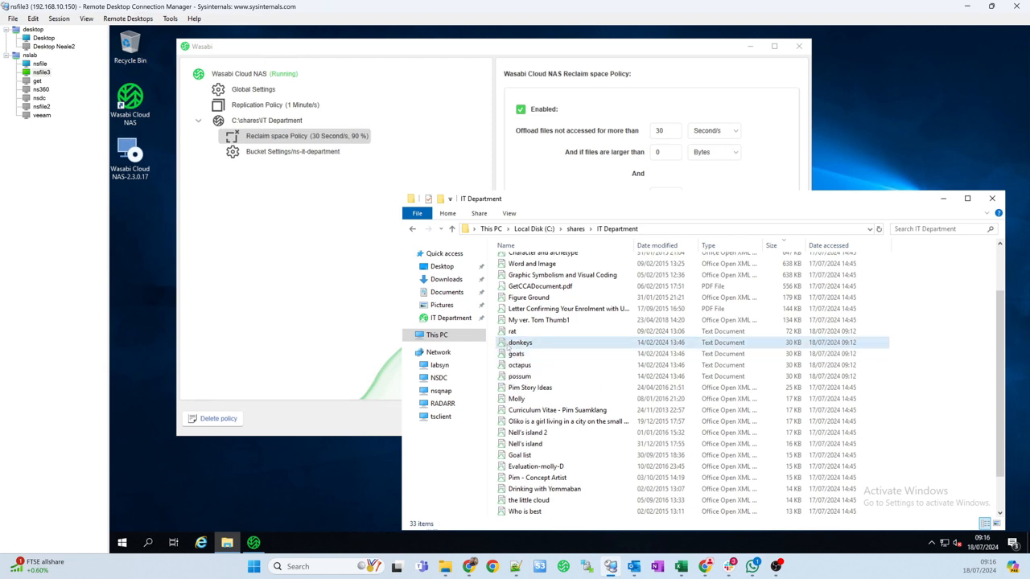
{"action": "left_click", "coordinate": [517, 332]}
{"action": "right_click", "coordinate": [516, 332]}
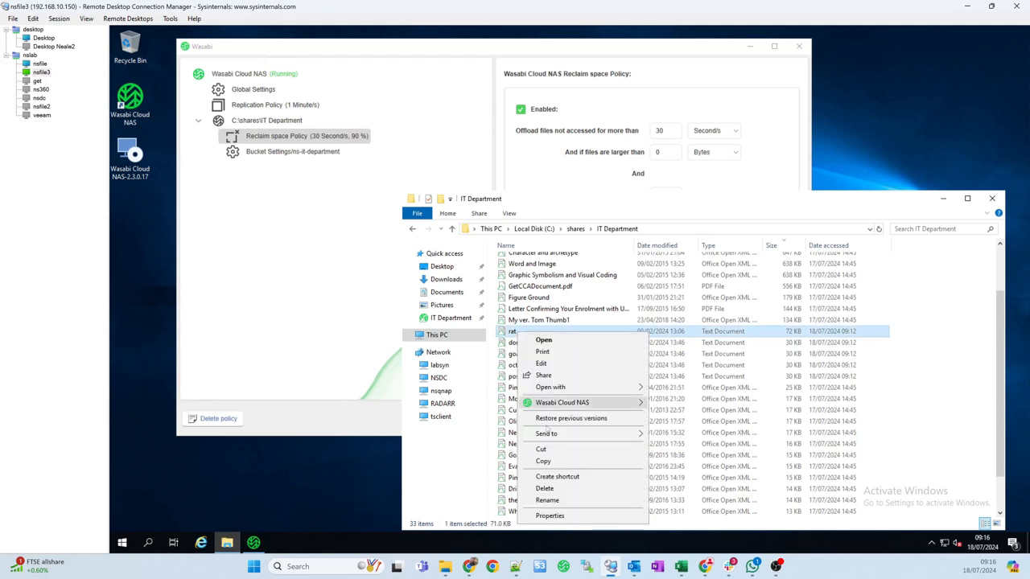
{"action": "left_click", "coordinate": [551, 516]}
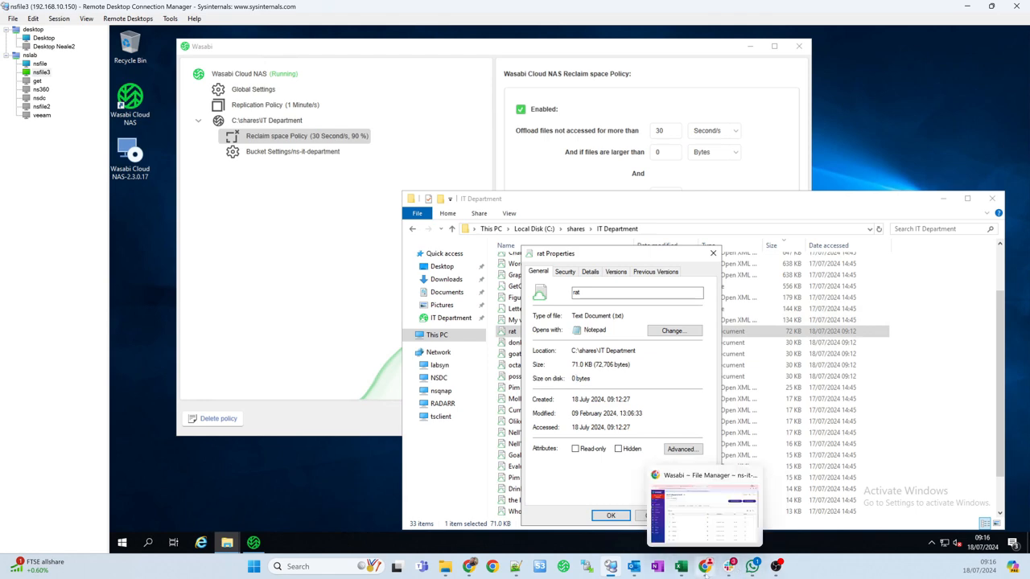
- Check rat.txt in the Wasabi console's ns-it-department bucket listing in the browser, then return to the server and close the file's properties
{"action": "left_click", "coordinate": [705, 566]}
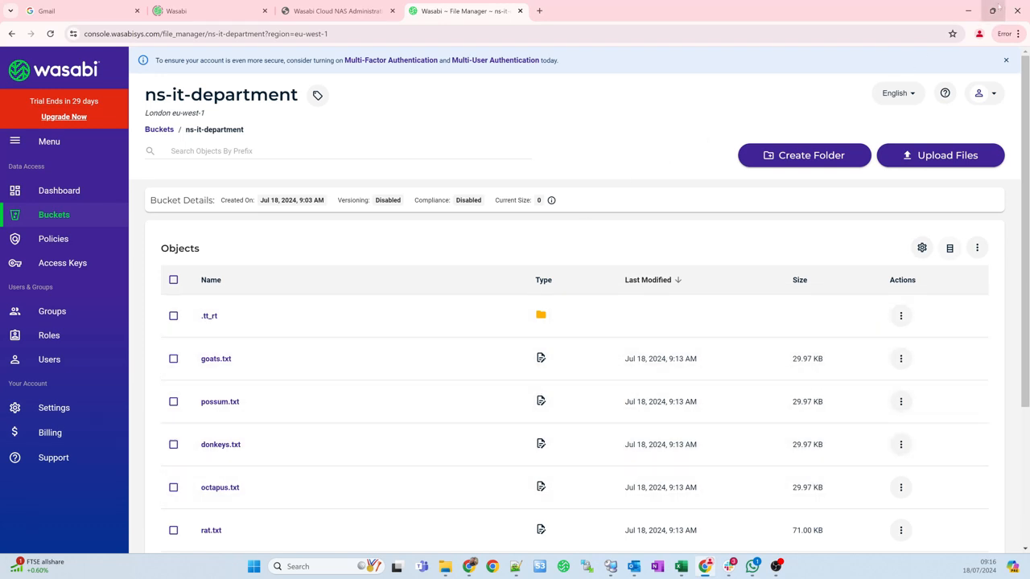
{"action": "left_click", "coordinate": [967, 10]}
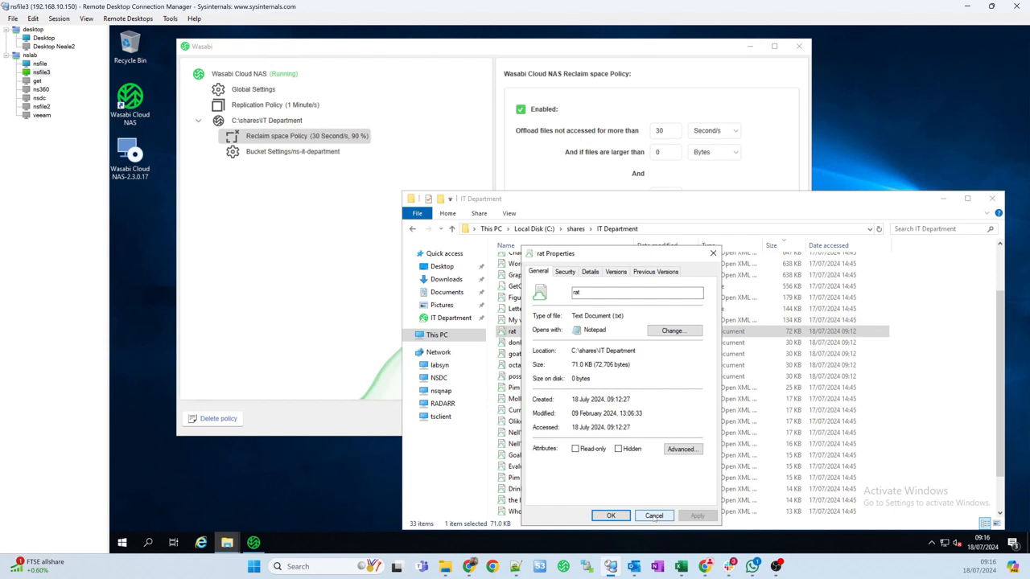
{"action": "left_click", "coordinate": [653, 515]}
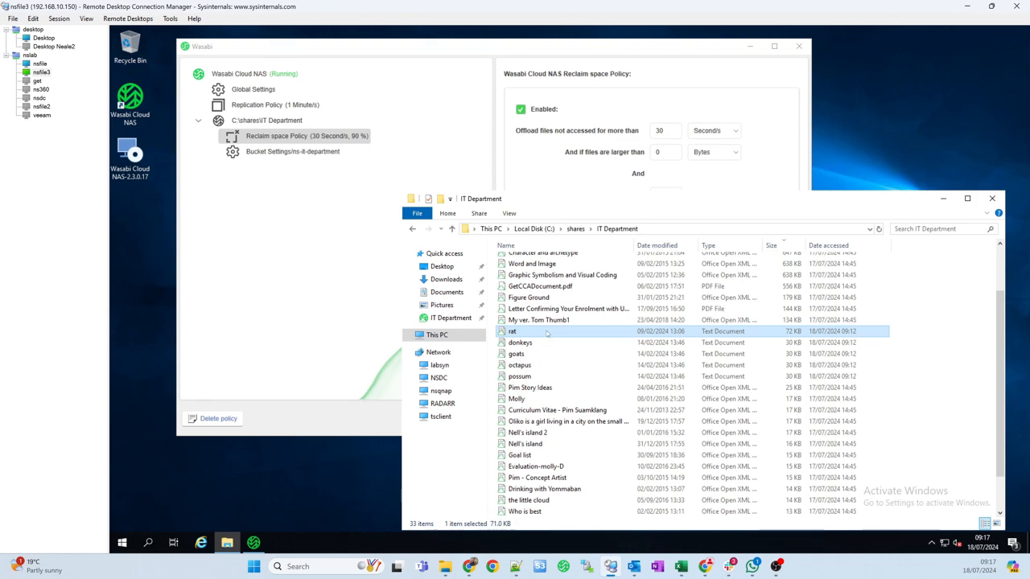
- Open the offloaded rat text file, read through its contents from beginning to end, and close it
{"action": "double_click", "coordinate": [546, 332]}
{"action": "scroll", "coordinate": [308, 216], "scroll_direction": "down", "scroll_amount": 7}
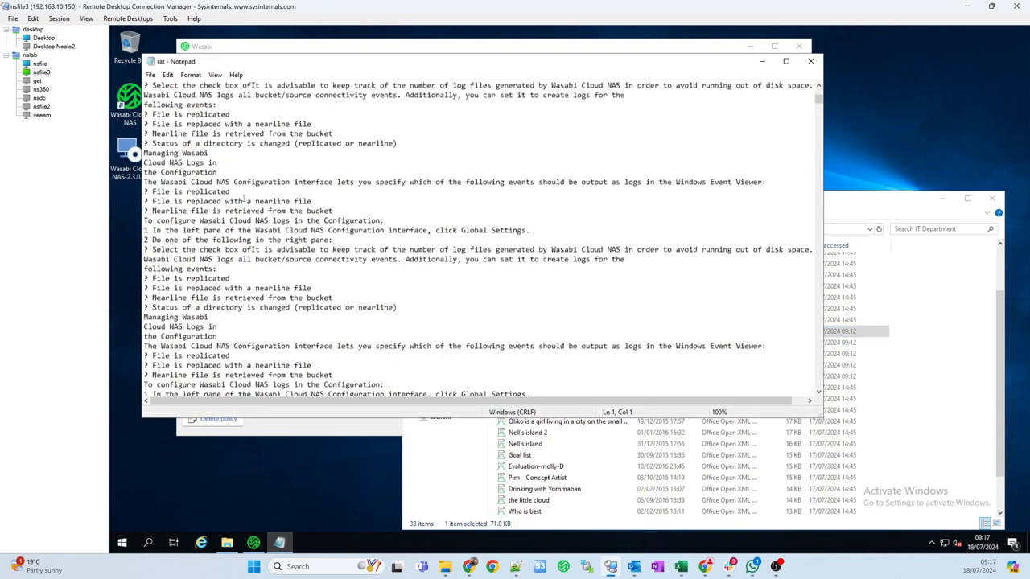
{"action": "scroll", "coordinate": [242, 192], "scroll_direction": "up", "scroll_amount": 7}
{"action": "scroll", "coordinate": [362, 270], "scroll_direction": "down", "scroll_amount": 6}
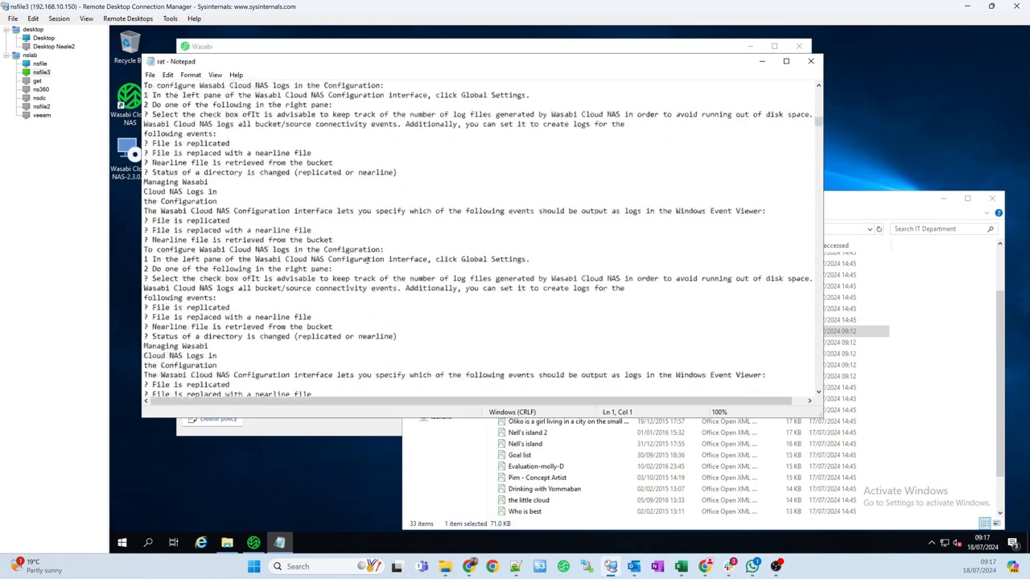
{"action": "scroll", "coordinate": [576, 181], "scroll_direction": "down", "scroll_amount": 2}
{"action": "left_click_drag", "start_coordinate": [818, 129], "coordinate": [818, 386]}
{"action": "scroll", "coordinate": [329, 253], "scroll_direction": "up", "scroll_amount": 3}
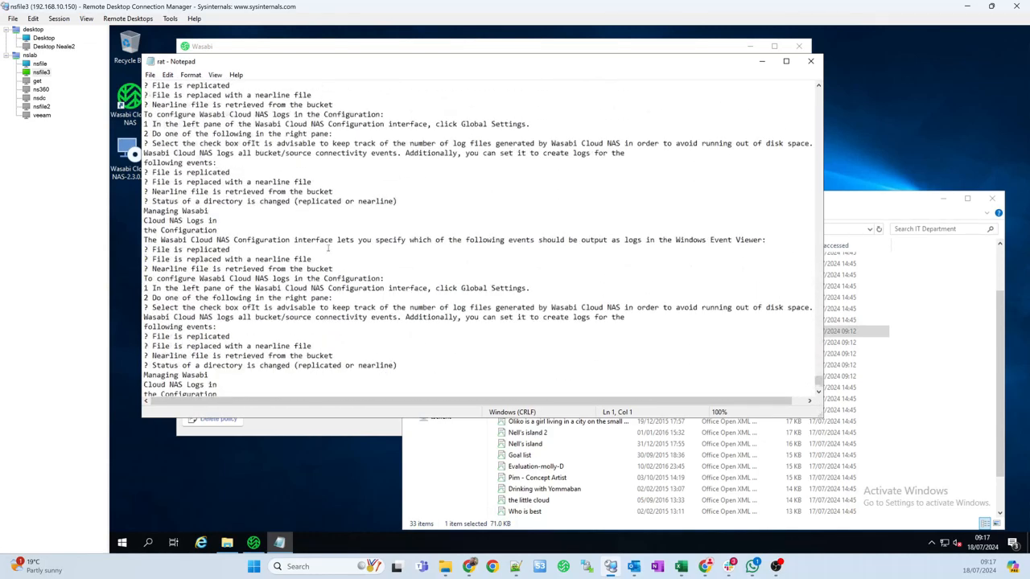
{"action": "scroll", "coordinate": [270, 255], "scroll_direction": "down", "scroll_amount": 7}
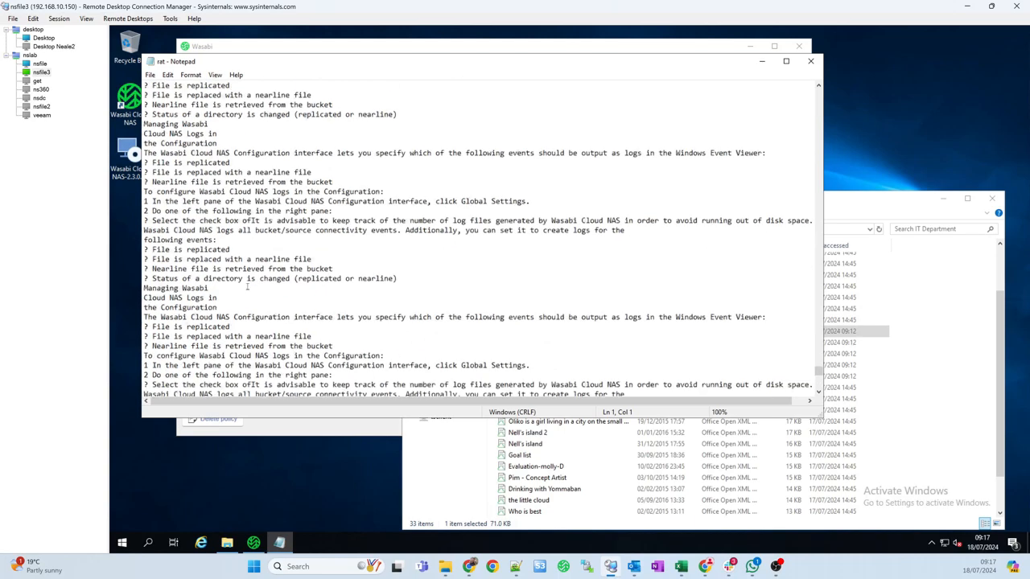
{"action": "scroll", "coordinate": [248, 286], "scroll_direction": "up", "scroll_amount": 10}
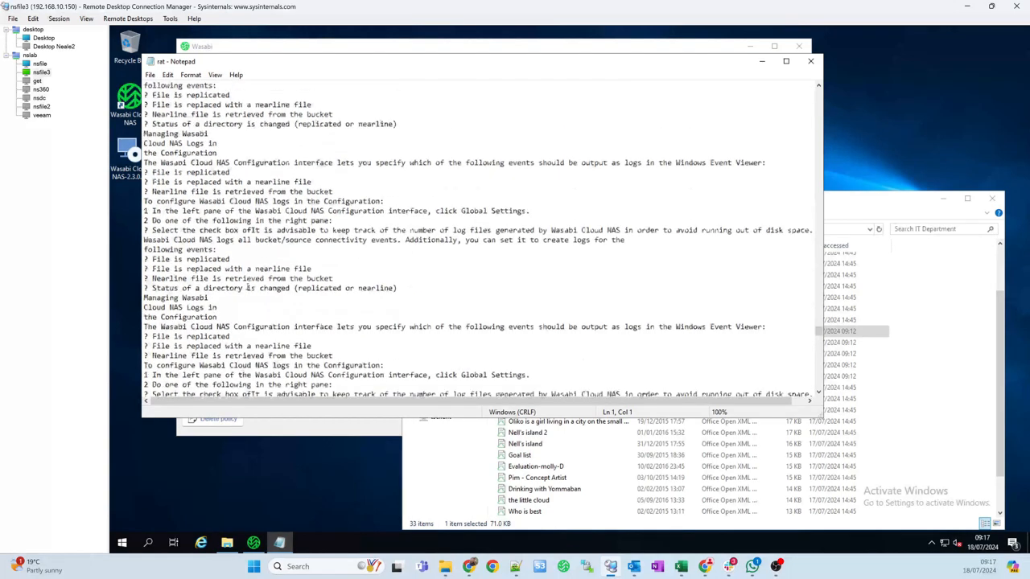
{"action": "scroll", "coordinate": [247, 288], "scroll_direction": "up", "scroll_amount": 10}
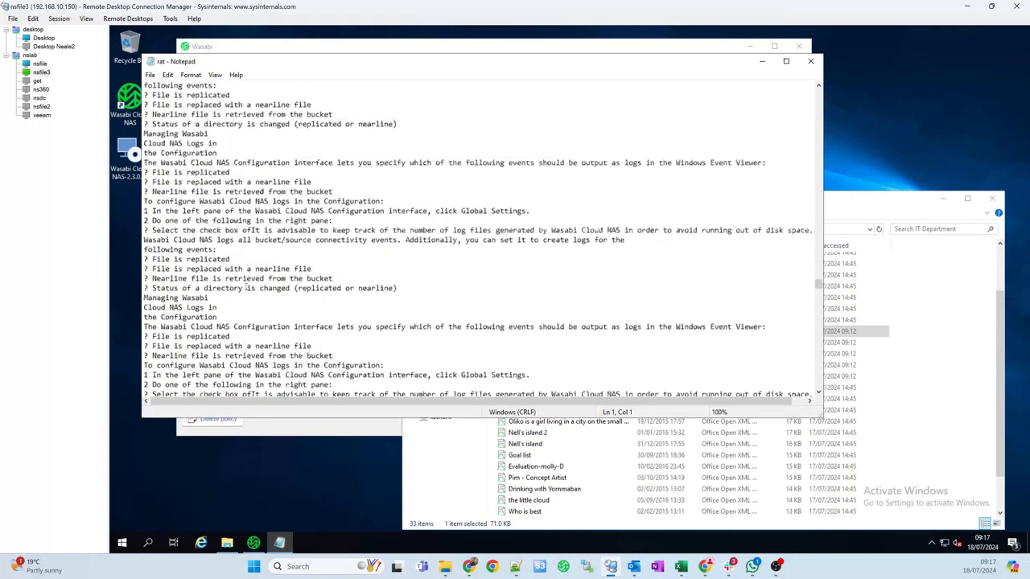
{"action": "scroll", "coordinate": [246, 286], "scroll_direction": "up", "scroll_amount": 10}
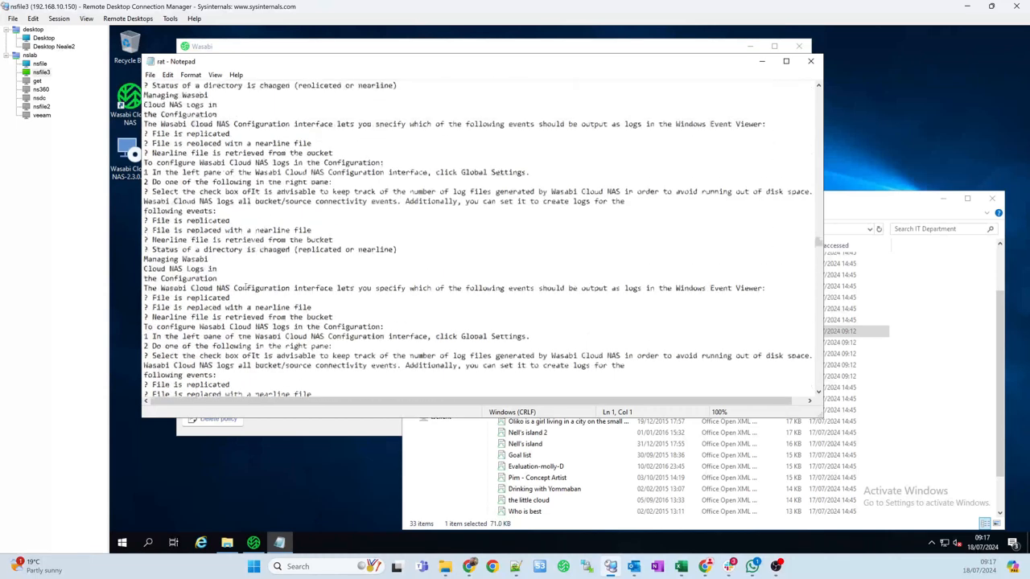
{"action": "left_click", "coordinate": [811, 62]}
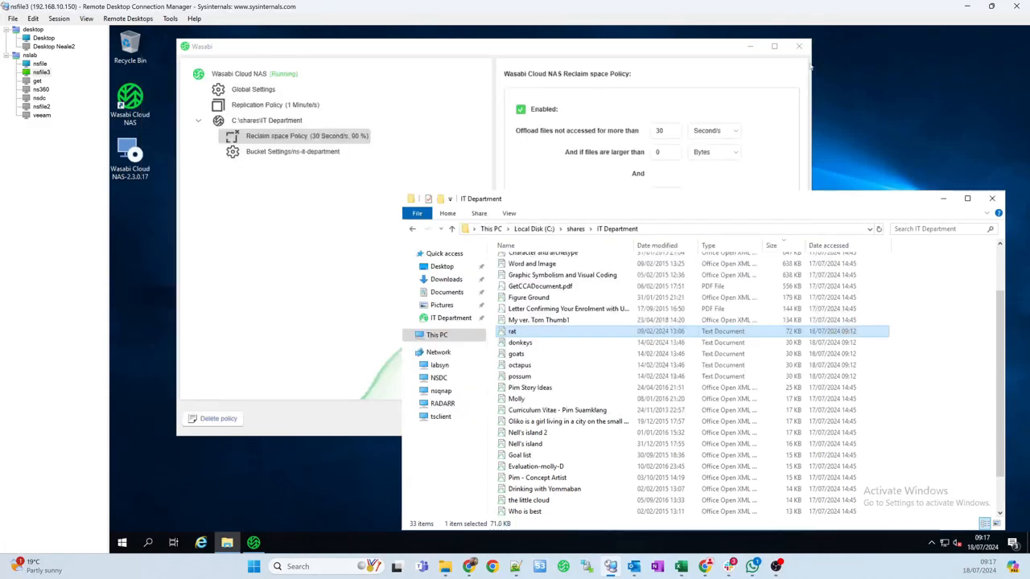
- Recheck the rat file's size on disk in its properties after viewing it, then close the properties
{"action": "right_click", "coordinate": [531, 332]}
{"action": "left_click", "coordinate": [565, 516]}
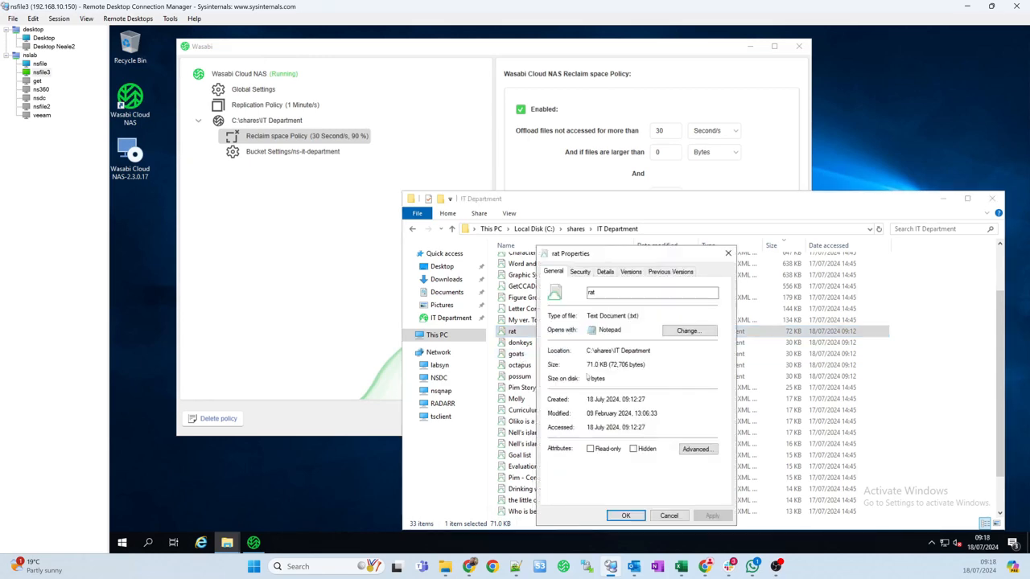
{"action": "left_click", "coordinate": [669, 515]}
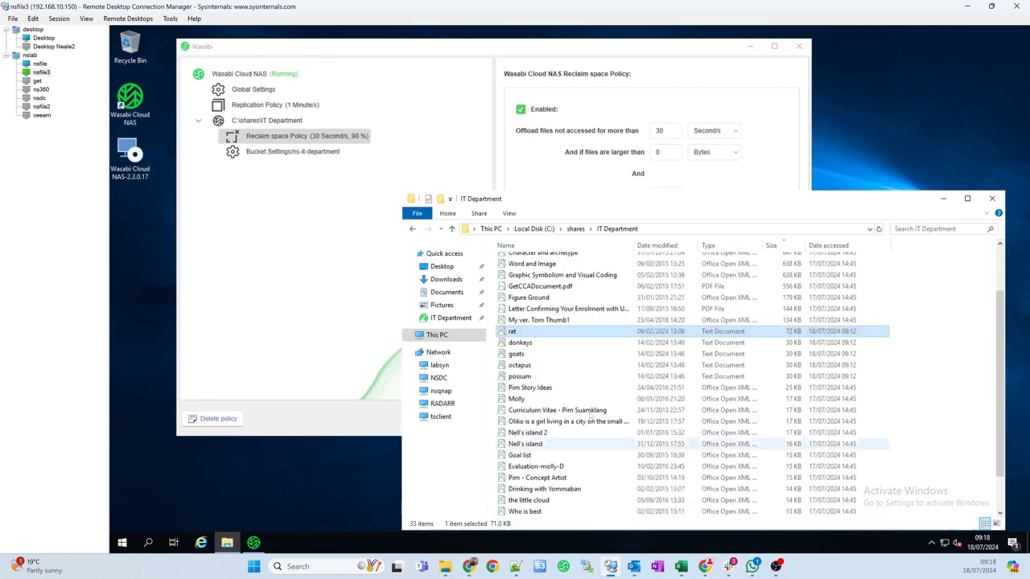
- Retrieve the rat file's data from Wasabi back to the local IT Department folder
{"action": "right_click", "coordinate": [521, 332]}
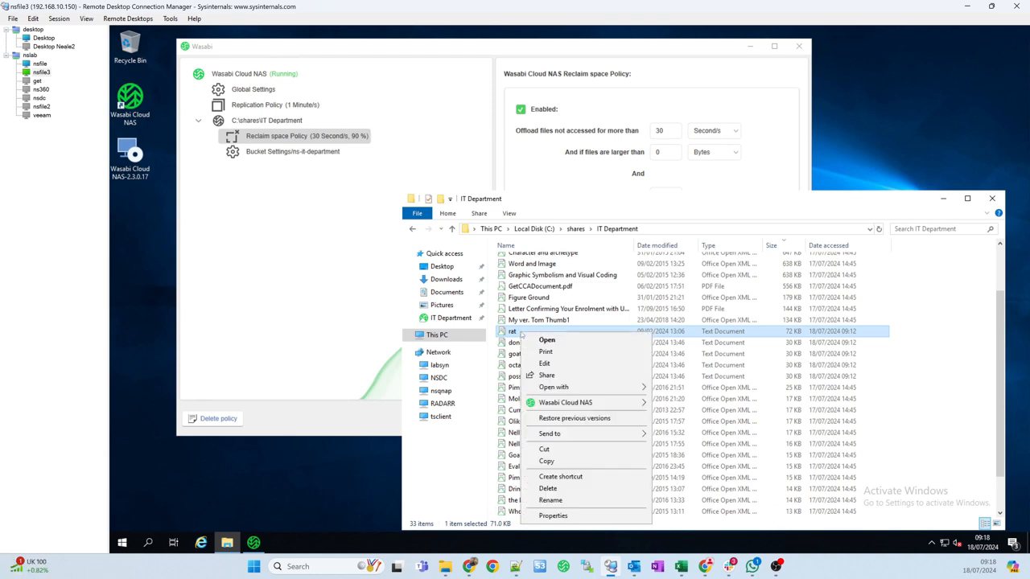
{"action": "mouse_move", "coordinate": [560, 406]}
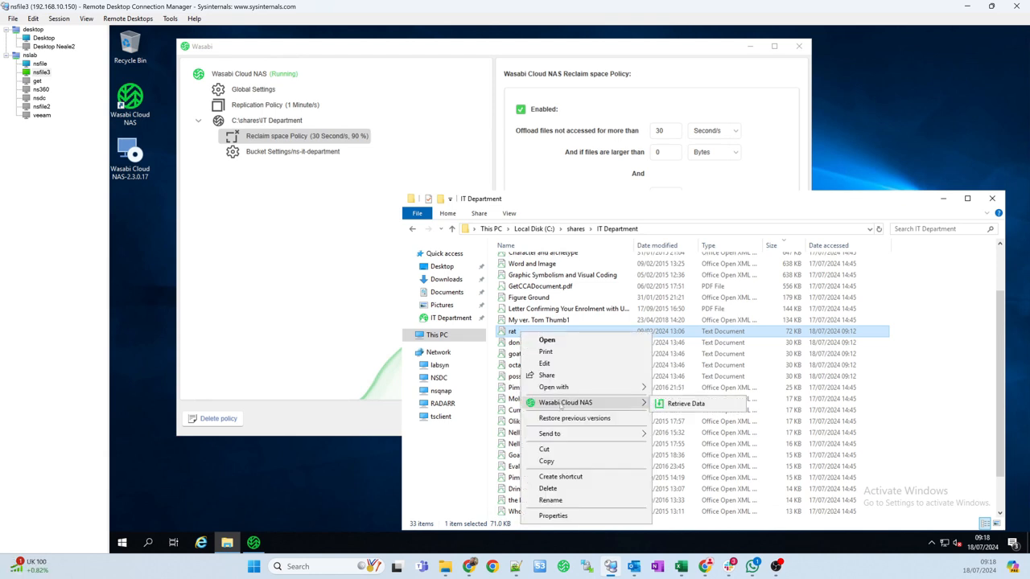
{"action": "left_click", "coordinate": [687, 404]}
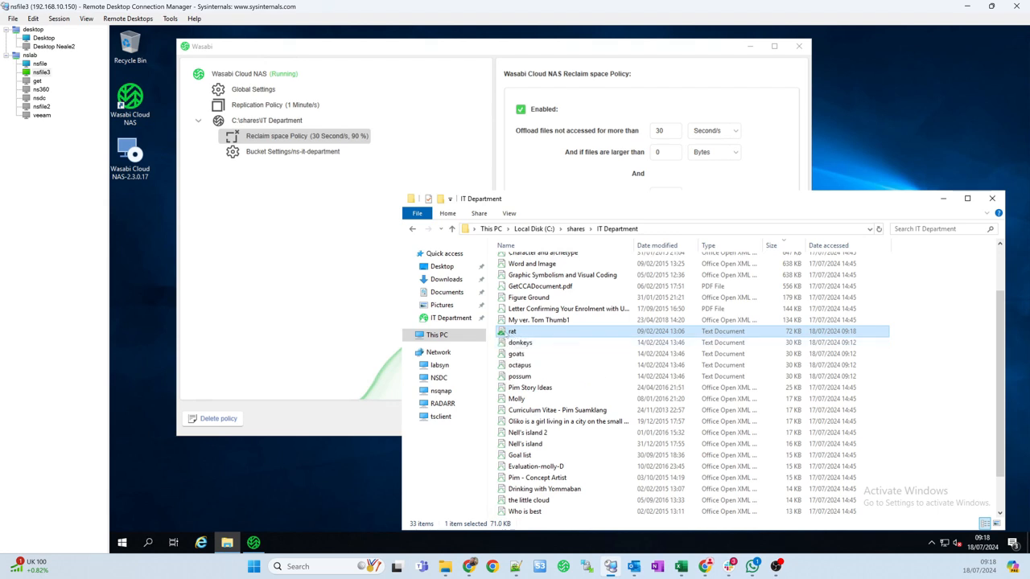
- Check the rat file's size on disk in its properties after retrieval and again after the reclaim interval, closing the properties each time
{"action": "right_click", "coordinate": [534, 331]}
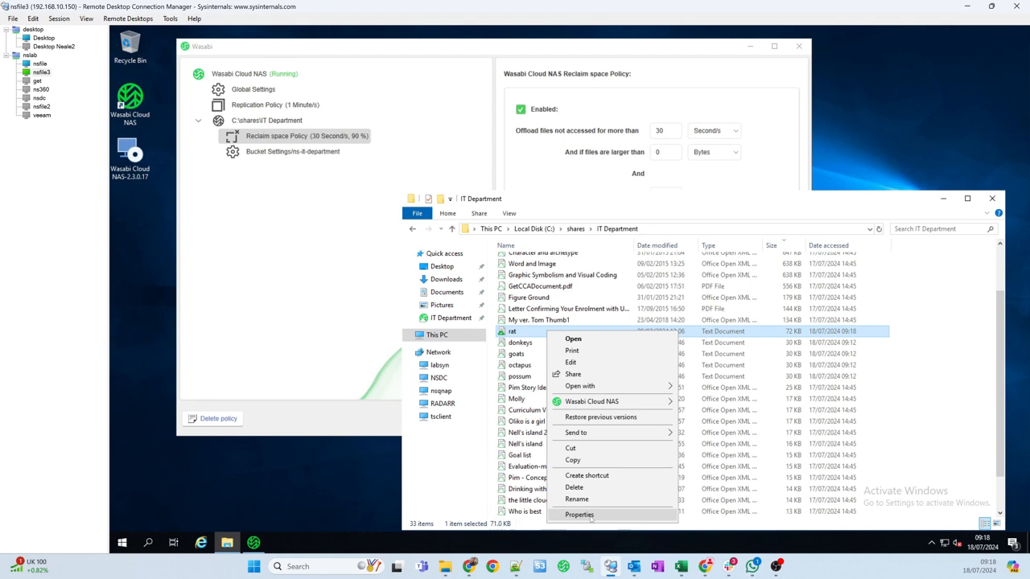
{"action": "left_click", "coordinate": [563, 516]}
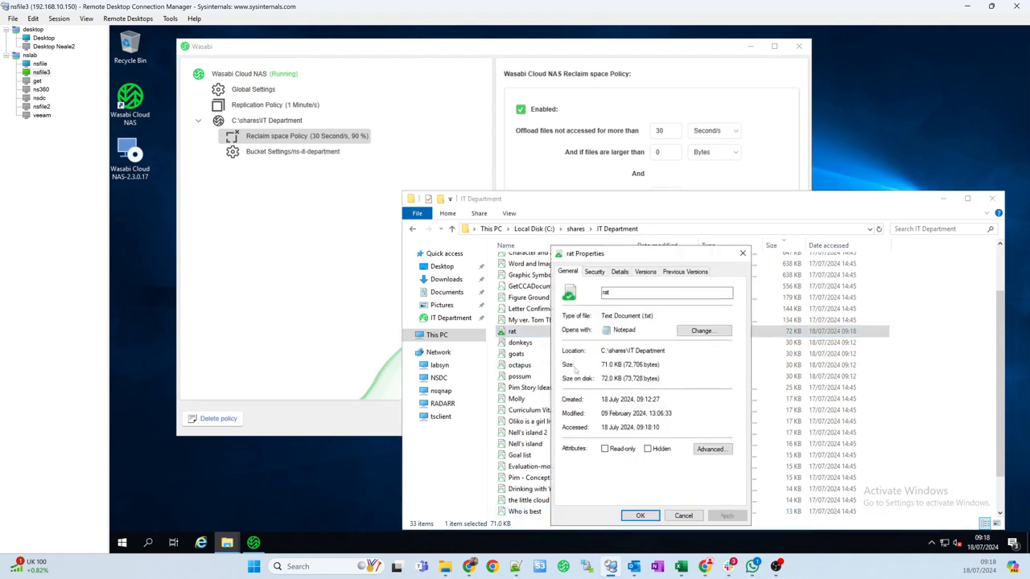
{"action": "left_click", "coordinate": [682, 516]}
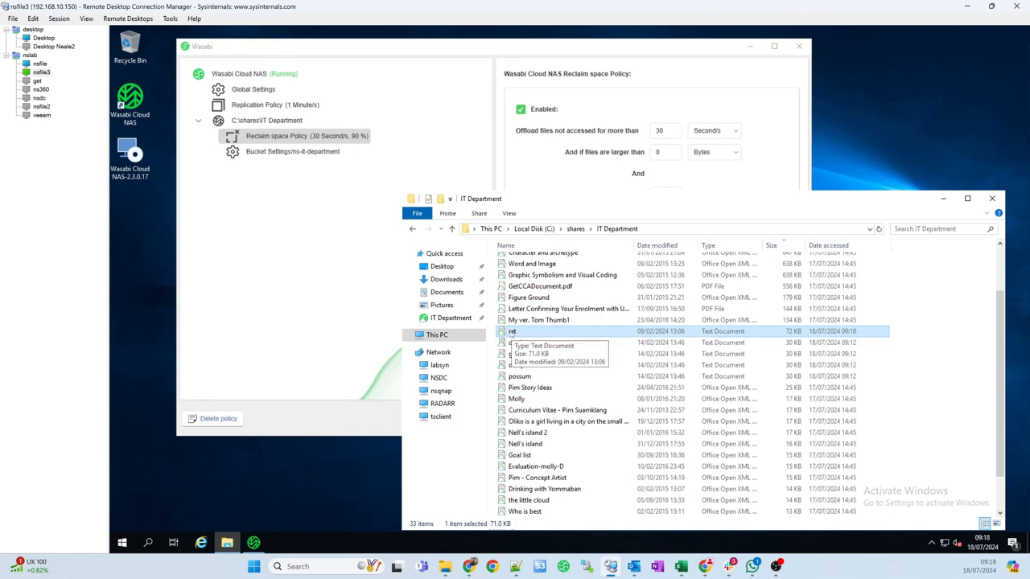
{"action": "right_click", "coordinate": [565, 333]}
{"action": "left_click", "coordinate": [594, 515]}
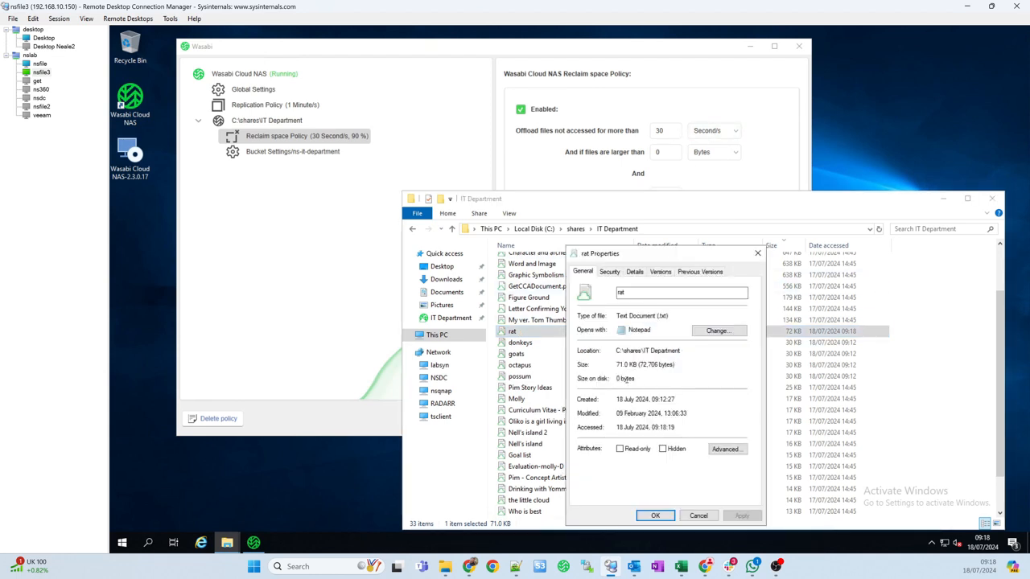
{"action": "left_click", "coordinate": [700, 516]}
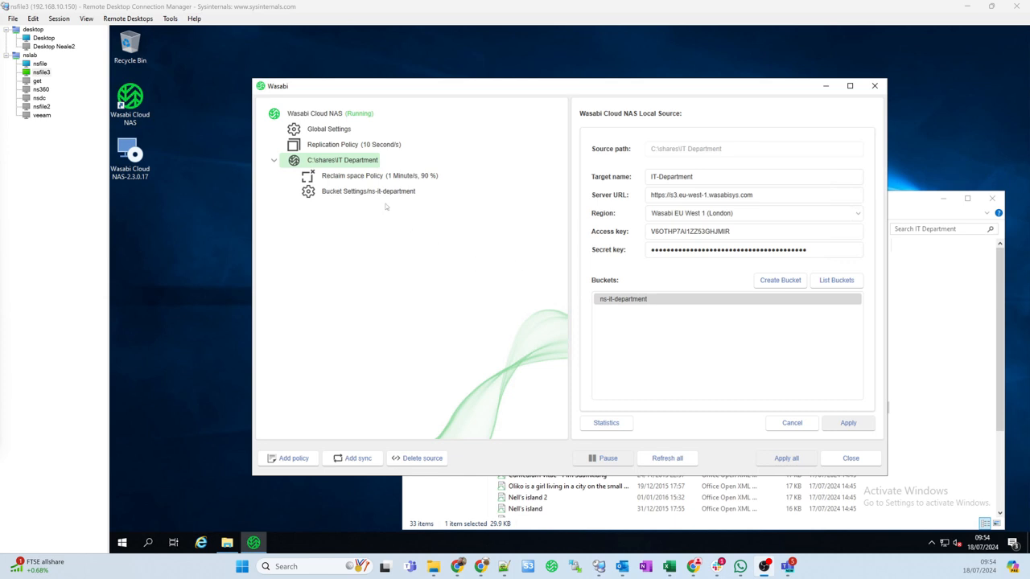
- Enable Event Viewer logging for Replicate file, Reclaim space and Retrieve file in the Global Settings, and apply with the service restart
{"action": "left_click", "coordinate": [319, 134]}
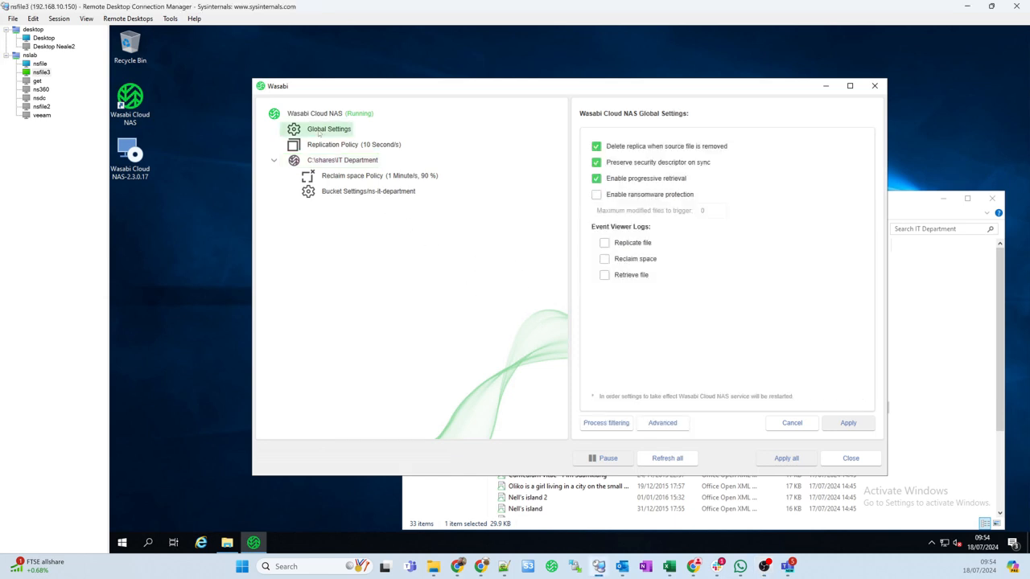
{"action": "left_click", "coordinate": [605, 243]}
{"action": "left_click", "coordinate": [604, 259]}
{"action": "left_click", "coordinate": [605, 275]}
{"action": "left_click", "coordinate": [848, 423]}
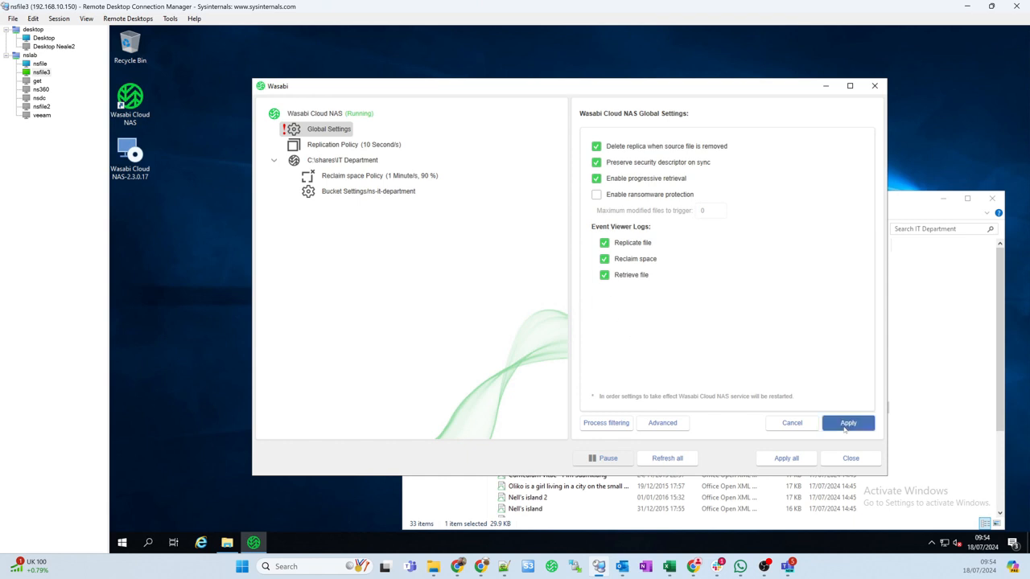
{"action": "left_click", "coordinate": [609, 306]}
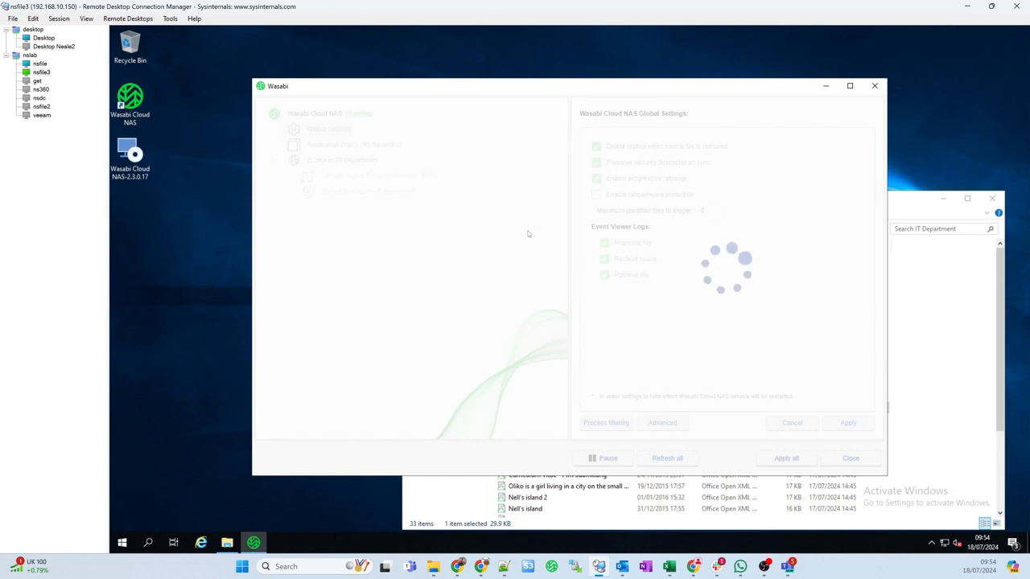
{"action": "left_click", "coordinate": [671, 304]}
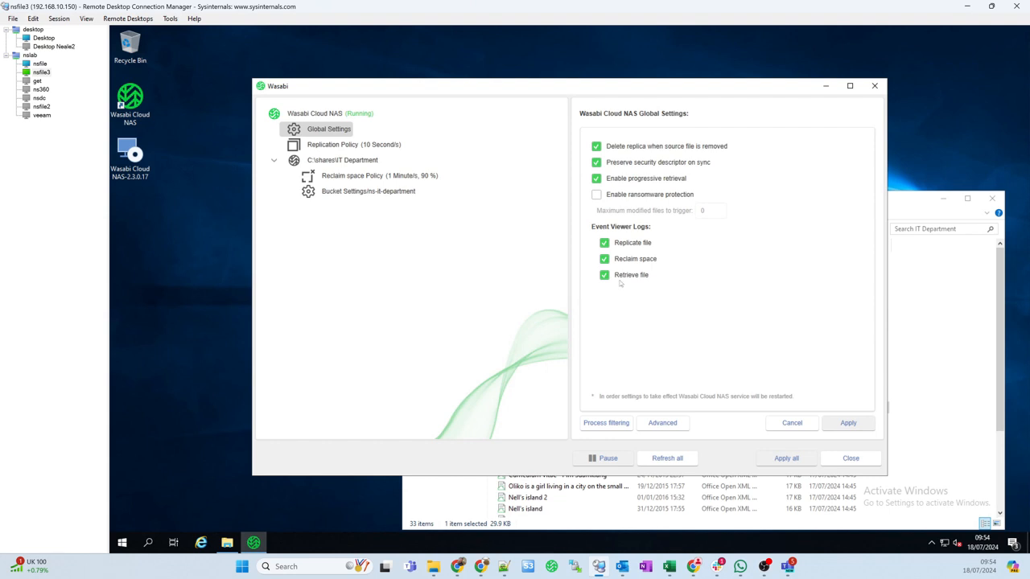
- Create a text document in the IT Department folder, name it with the presenter's first name, and open it
{"action": "left_click", "coordinate": [947, 349]}
{"action": "right_click", "coordinate": [917, 338]}
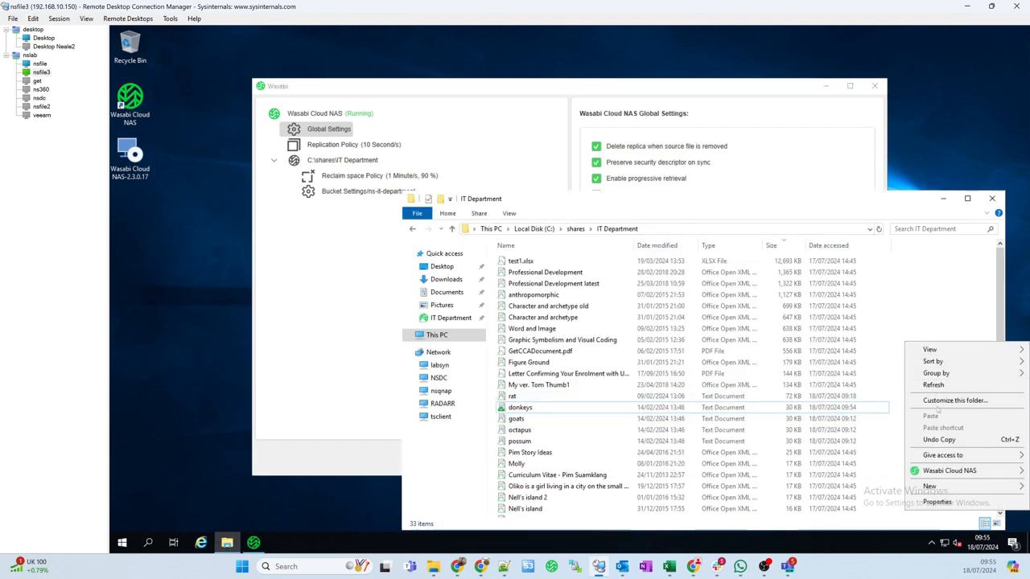
{"action": "mouse_move", "coordinate": [931, 486]}
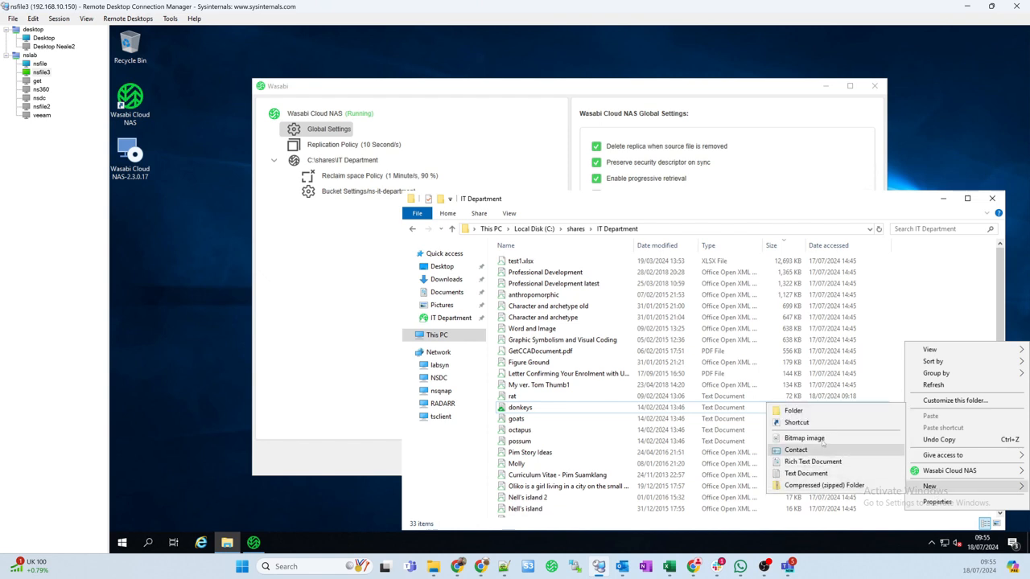
{"action": "left_click", "coordinate": [812, 466]}
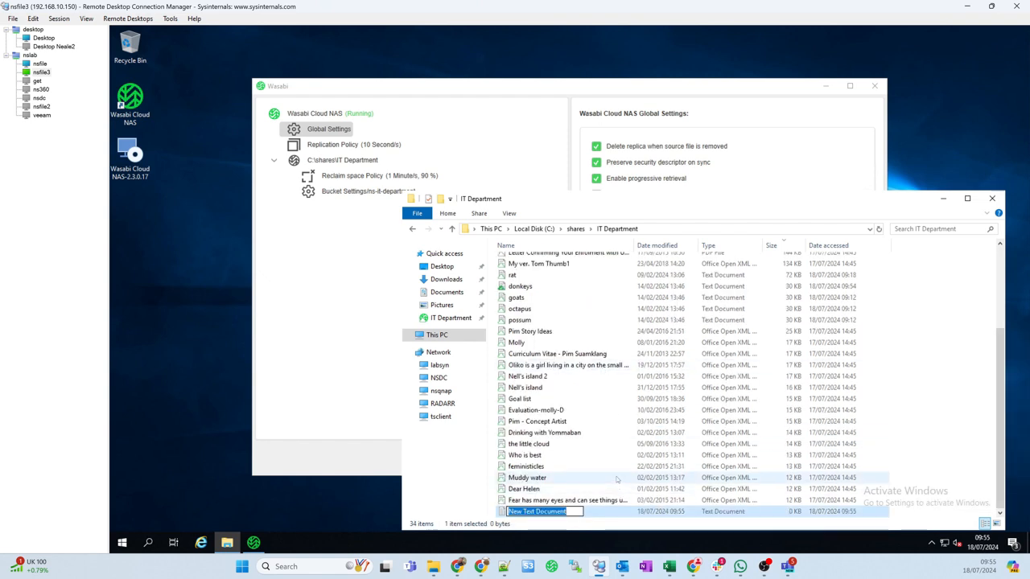
{"action": "type", "text": "neale"}
{"action": "key", "text": "Return"}
{"action": "key", "text": "Return"}
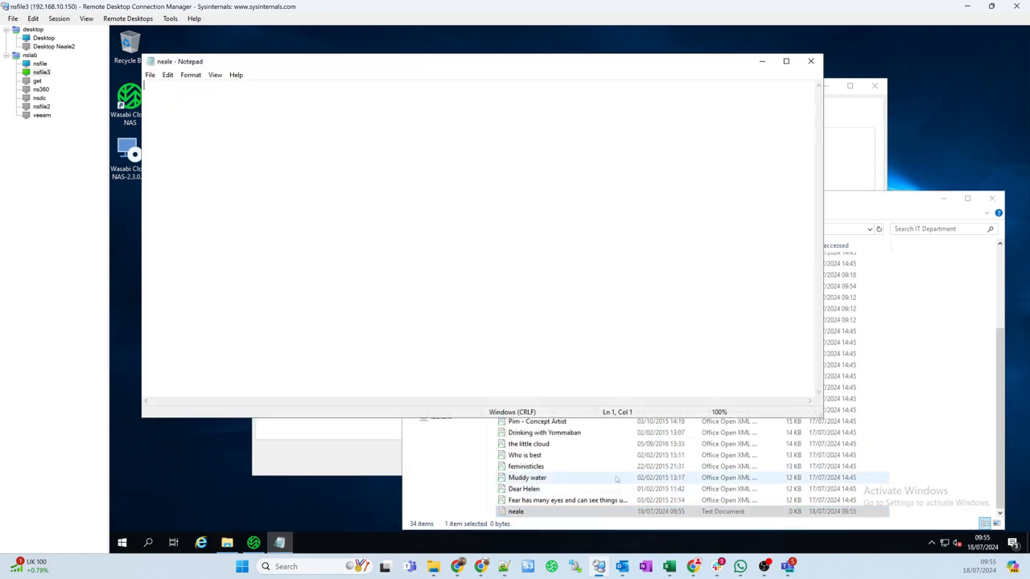
- Enter a line of random characters in the new document, paste copies of it repeatedly on a second line, and close the file with its changes saved
{"action": "type", "text": "sdf;lgjkhsdlgkjhsdfkljhsadfkjlhsdafdas"}
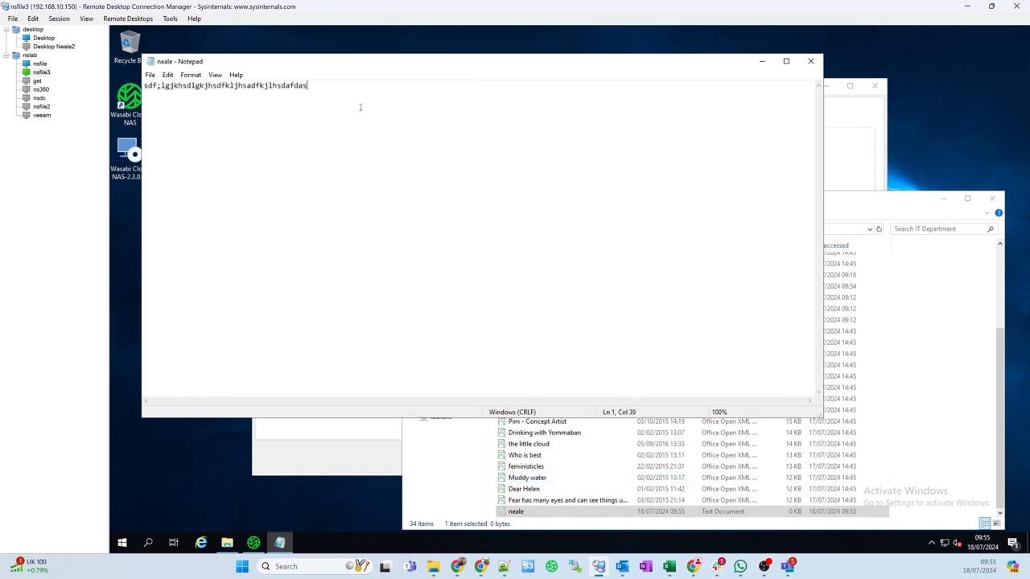
{"action": "left_click_drag", "start_coordinate": [360, 107], "coordinate": [90, 68]}
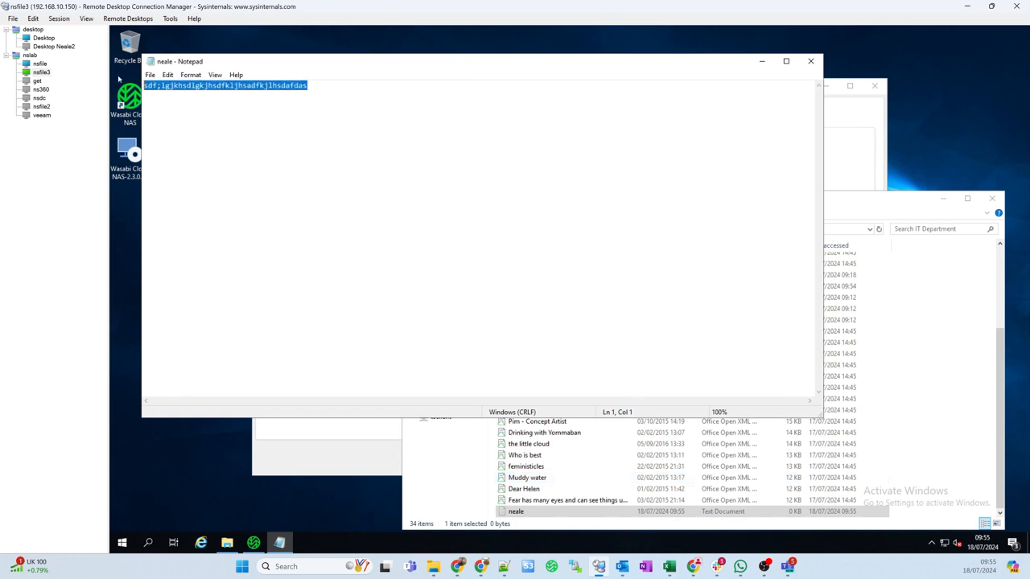
{"action": "key", "text": "ctrl+c"}
{"action": "left_click", "coordinate": [321, 87]}
{"action": "key", "text": "Return"}
{"action": "key", "text": "ctrl+v"}
{"action": "type", "text": "v"}
{"action": "key", "text": "ctrl+v"}
{"action": "key", "text": "ctrl+v"}
{"action": "key", "text": "ctrl+v"}
{"action": "key", "text": "ctrl+v"}
{"action": "key", "text": "ctrl+v"}
{"action": "key", "text": "ctrl+v"}
{"action": "key", "text": "ctrl+v"}
{"action": "key", "text": "ctrl+v"}
{"action": "key", "text": "ctrl+v"}
{"action": "key", "text": "ctrl+v"}
{"action": "key", "text": "ctrl+v"}
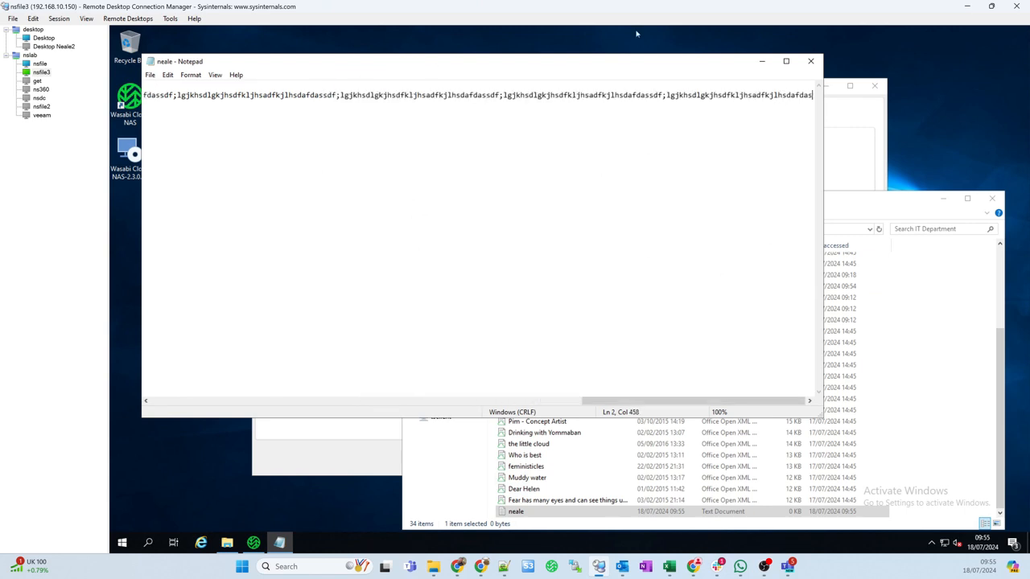
{"action": "left_click", "coordinate": [811, 62]}
{"action": "left_click", "coordinate": [586, 290]}
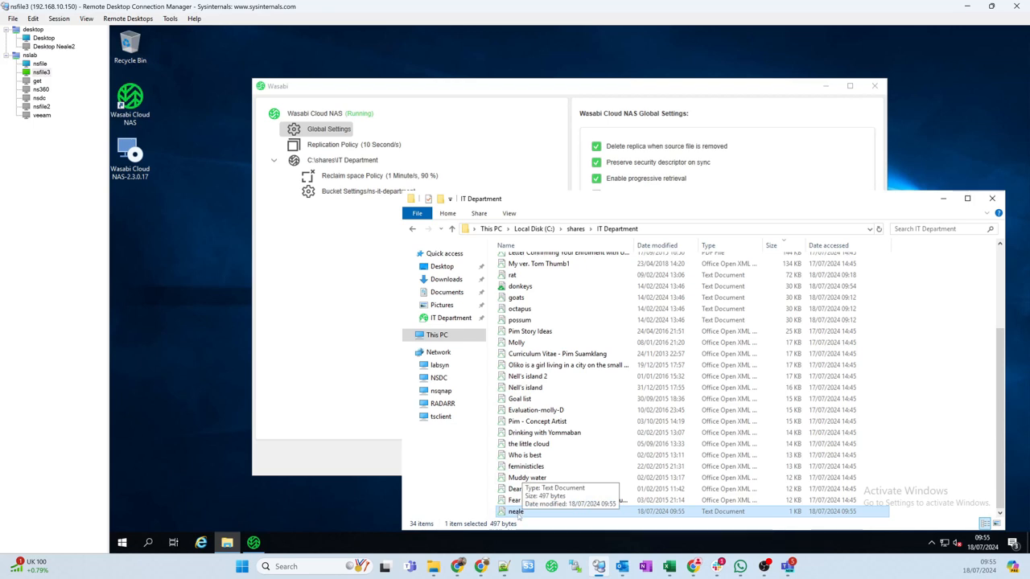
- Retrieve the rat file's data from Wasabi to the local IT Department folder to generate a retrieval event
{"action": "left_click", "coordinate": [515, 276]}
{"action": "right_click", "coordinate": [524, 276]}
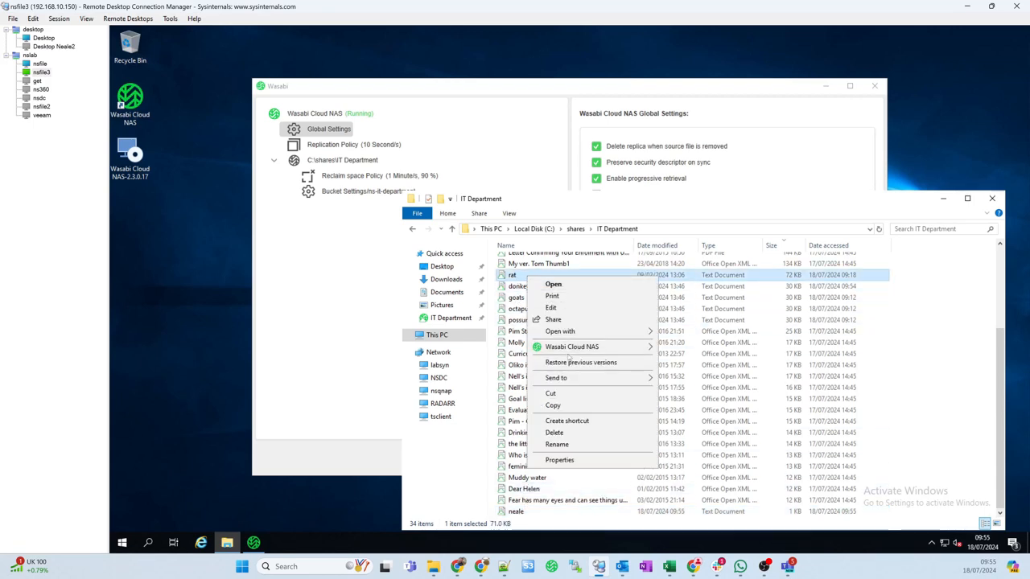
{"action": "mouse_move", "coordinate": [575, 347]}
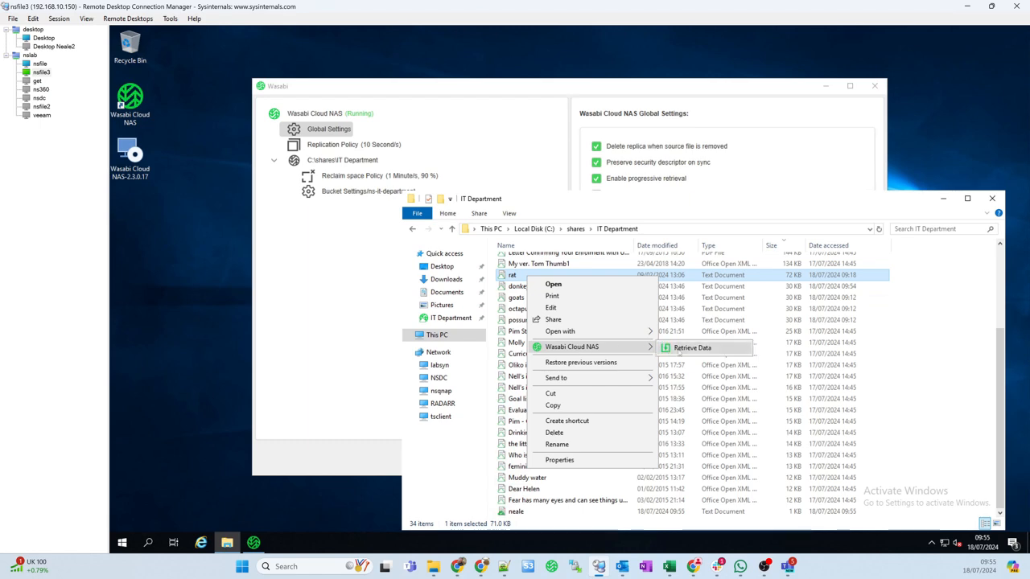
{"action": "left_click", "coordinate": [678, 347]}
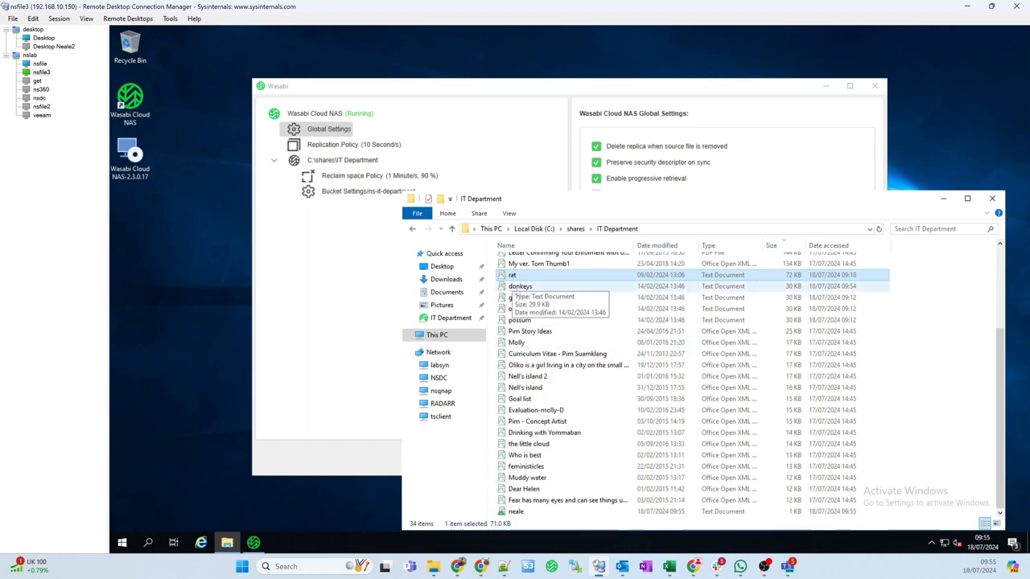
- Open the donkeys text file, look through its contents, and close it
{"action": "double_click", "coordinate": [519, 287]}
{"action": "scroll", "coordinate": [340, 242], "scroll_direction": "down", "scroll_amount": 10}
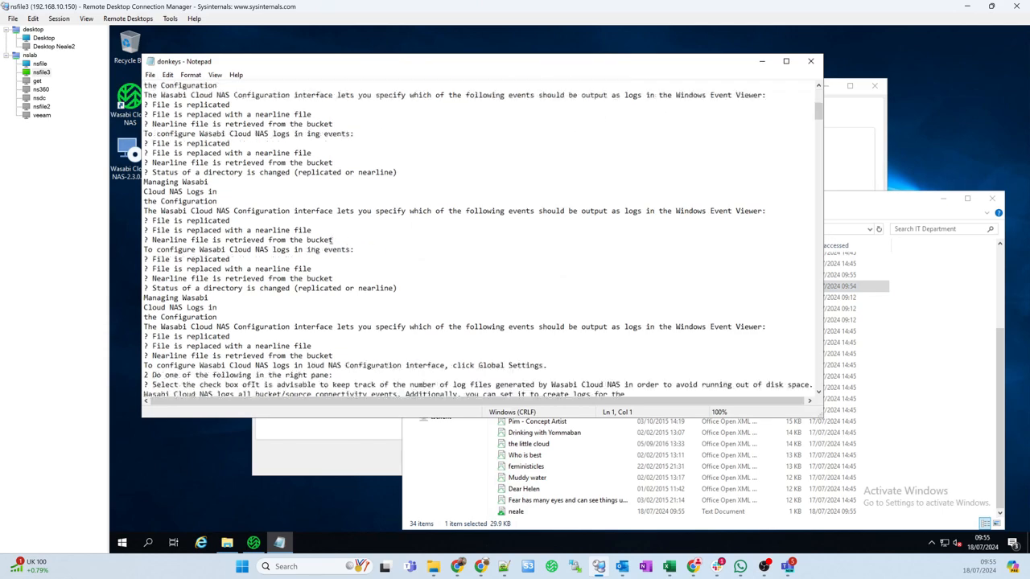
{"action": "scroll", "coordinate": [340, 242], "scroll_direction": "down", "scroll_amount": 12}
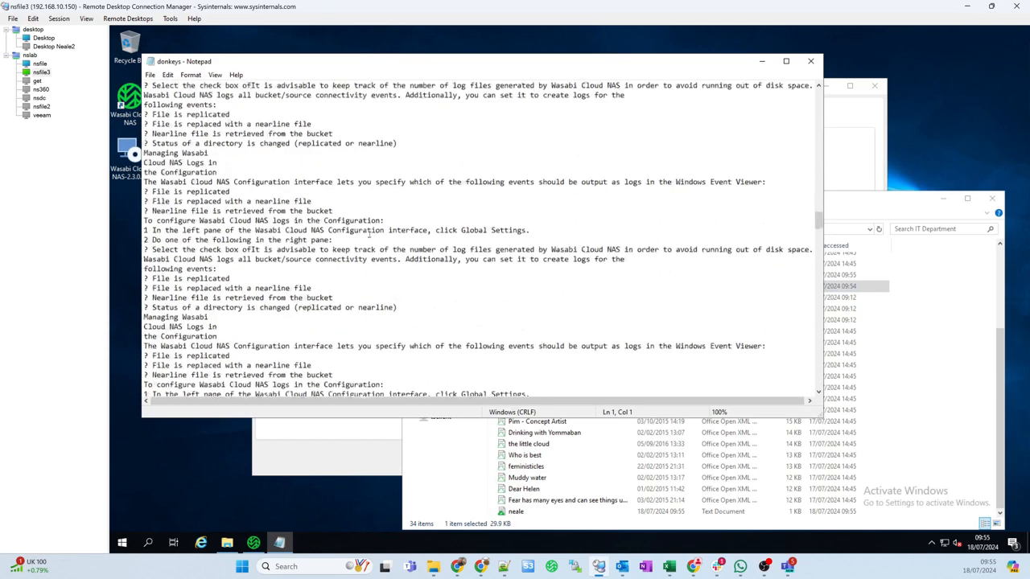
{"action": "scroll", "coordinate": [378, 240], "scroll_direction": "down", "scroll_amount": 1}
{"action": "left_click", "coordinate": [811, 61]}
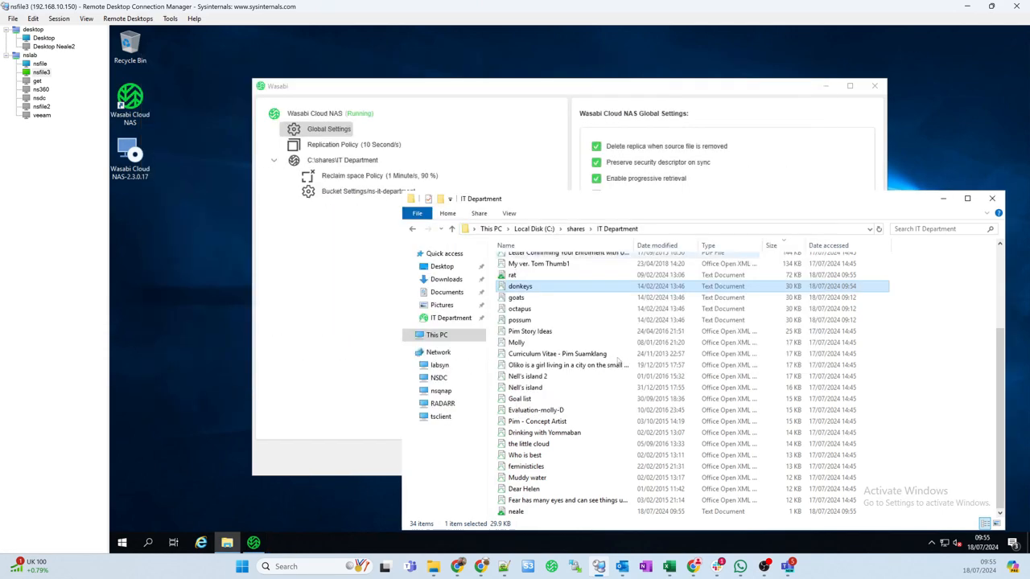
- Open Event Viewer, display the Wasabi Cloud NAS log under Applications and Services Logs, and enlarge its event list
{"action": "left_click", "coordinate": [122, 542]}
{"action": "left_click", "coordinate": [363, 360]}
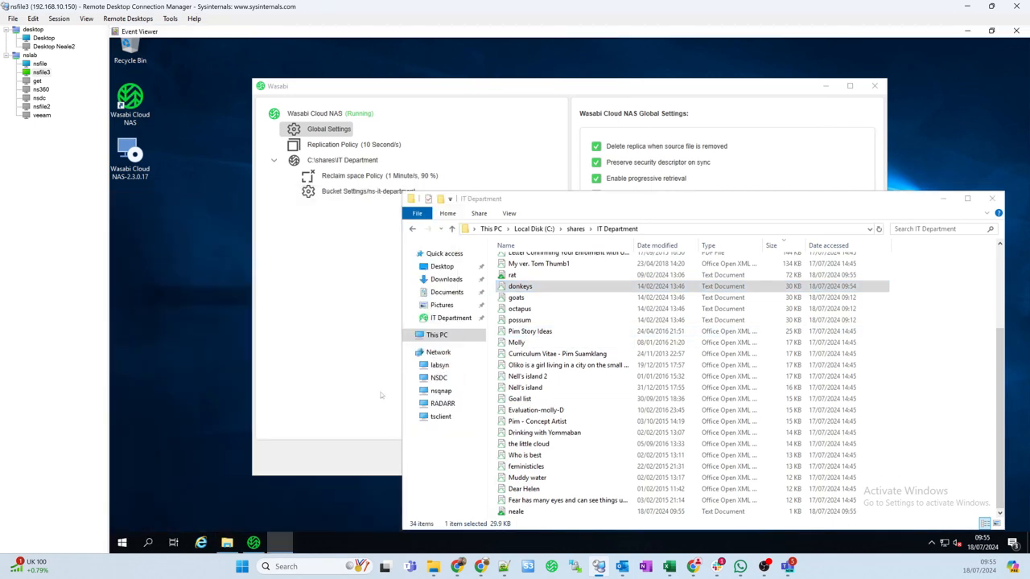
{"action": "left_click", "coordinate": [117, 100]}
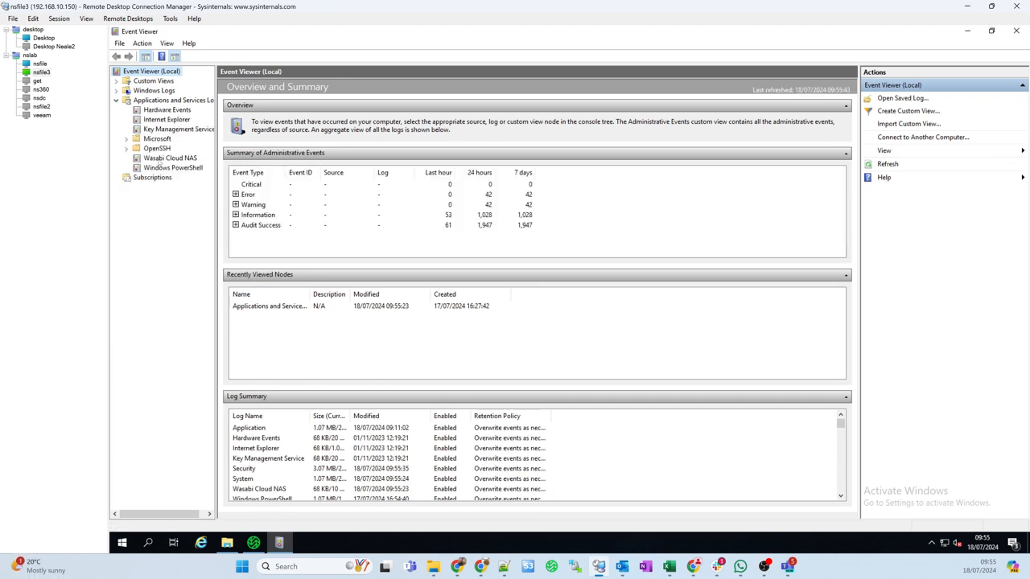
{"action": "left_click", "coordinate": [165, 158]}
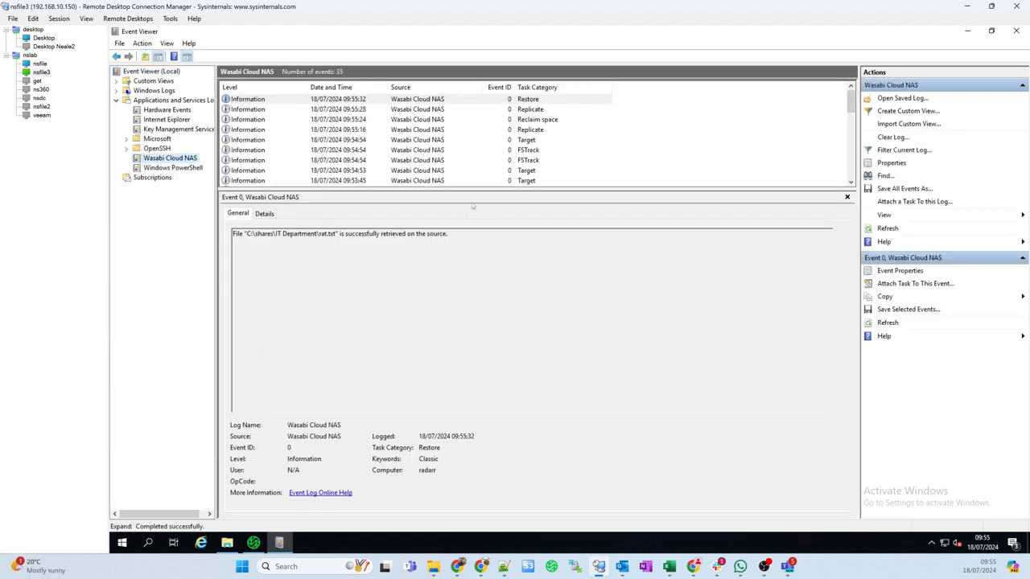
{"action": "left_click_drag", "start_coordinate": [477, 190], "coordinate": [483, 280]}
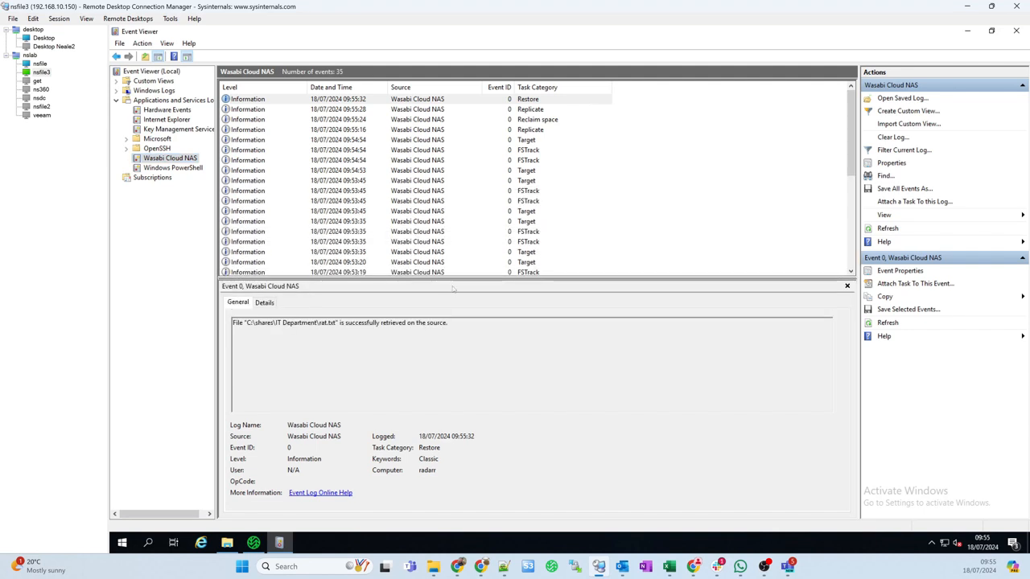
- Review the details of the latest Replicate, Reclaim space and Restore events, then minimize Event Viewer
{"action": "left_click", "coordinate": [248, 140]}
{"action": "left_click", "coordinate": [249, 131]}
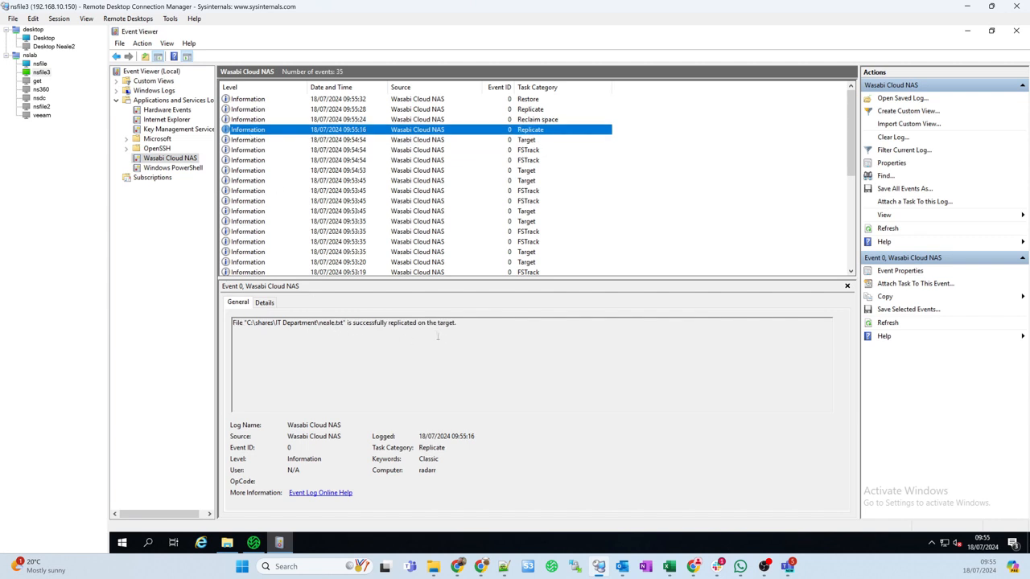
{"action": "left_click", "coordinate": [254, 120]}
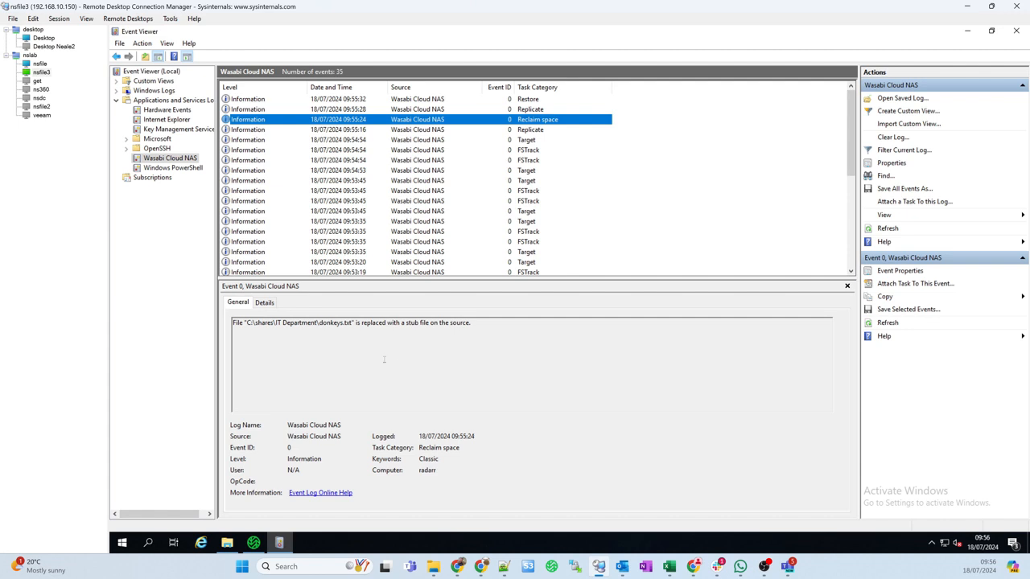
{"action": "left_click", "coordinate": [261, 110]}
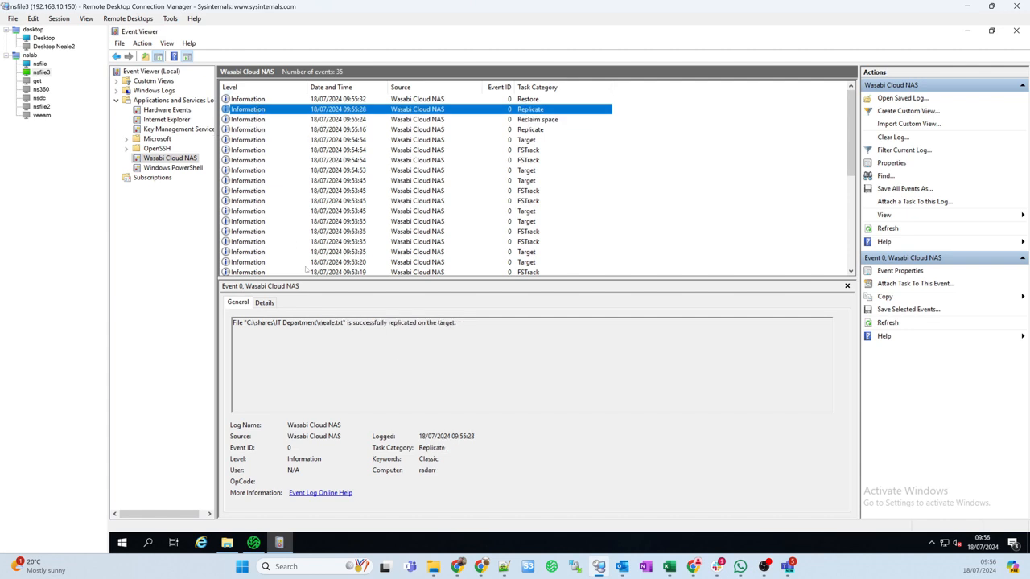
{"action": "left_click", "coordinate": [260, 99]}
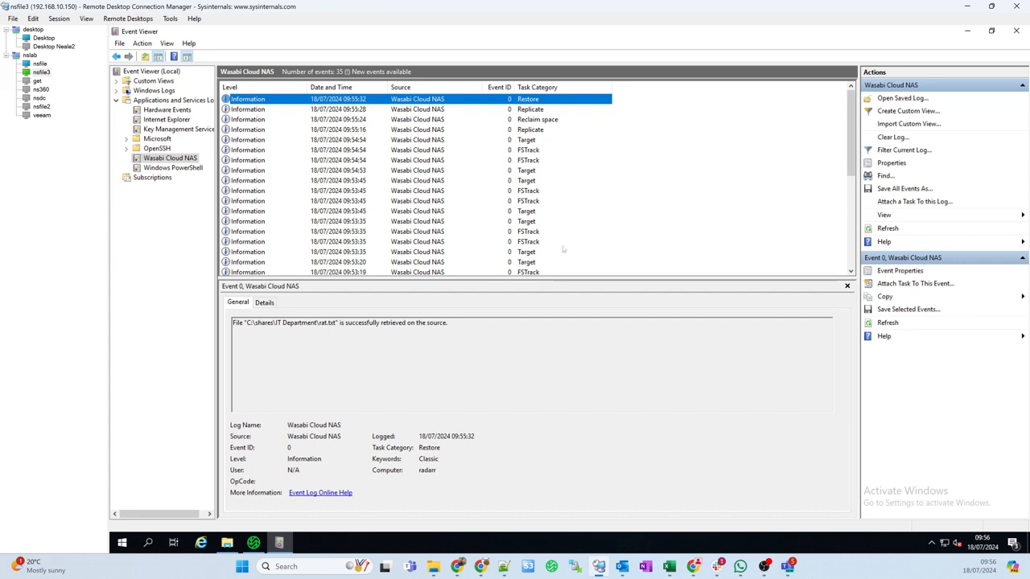
{"action": "left_click", "coordinate": [966, 32]}
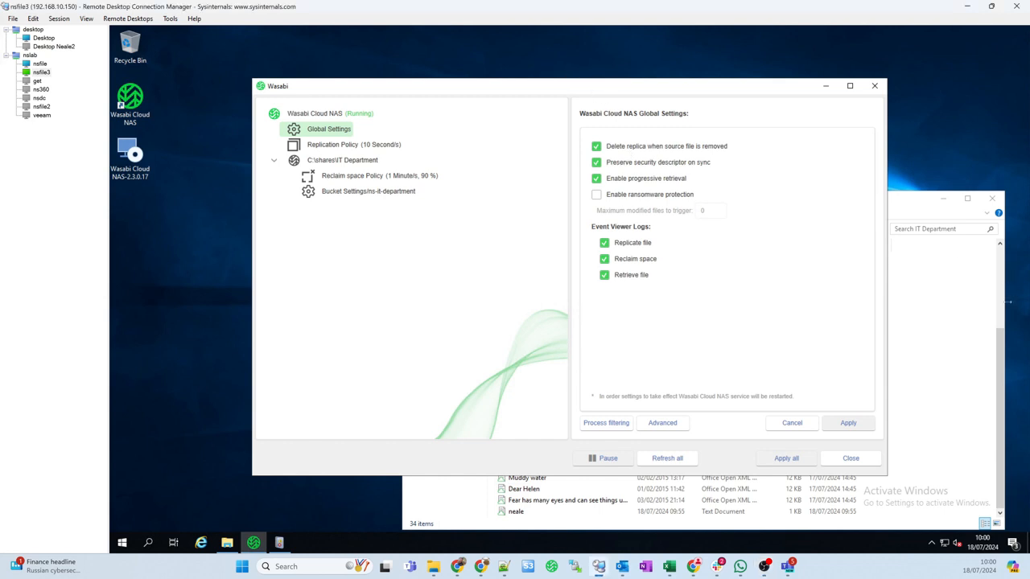
- Select the rat file in the IT Department folder, then switch to the browser's maximized Wasabi console and locate rat.txt in the ns-it-department bucket
{"action": "left_click", "coordinate": [948, 326]}
{"action": "left_click", "coordinate": [526, 277]}
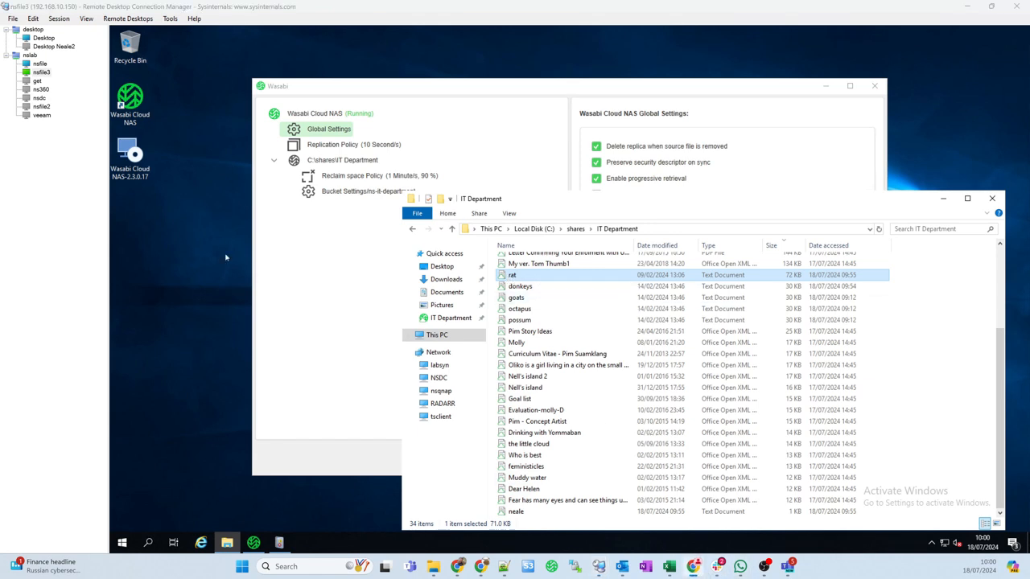
{"action": "left_click", "coordinate": [693, 567]}
{"action": "left_click", "coordinate": [693, 566]}
{"action": "left_click_drag", "start_coordinate": [0, 161], "coordinate": [603, 34]}
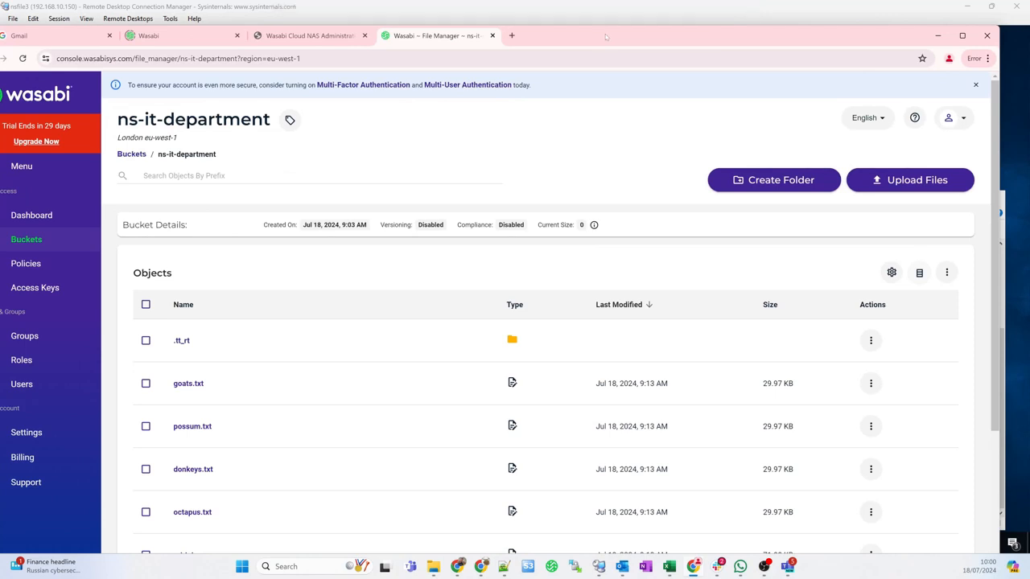
{"action": "double_click", "coordinate": [603, 34]}
{"action": "scroll", "coordinate": [225, 434], "scroll_direction": "down", "scroll_amount": 2}
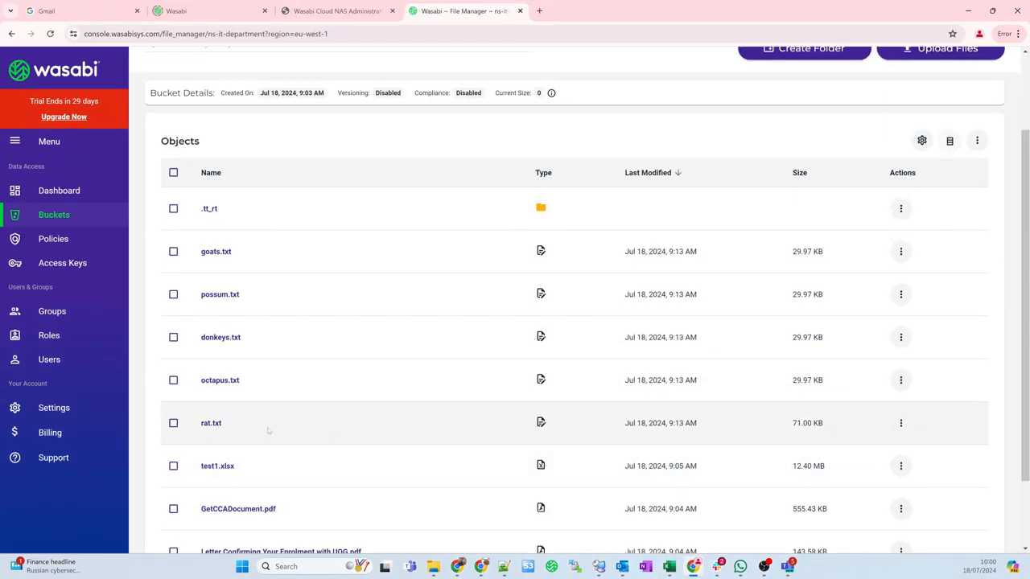
- Return to the server and delete the rat text file from the IT Department folder
{"action": "left_click", "coordinate": [967, 10]}
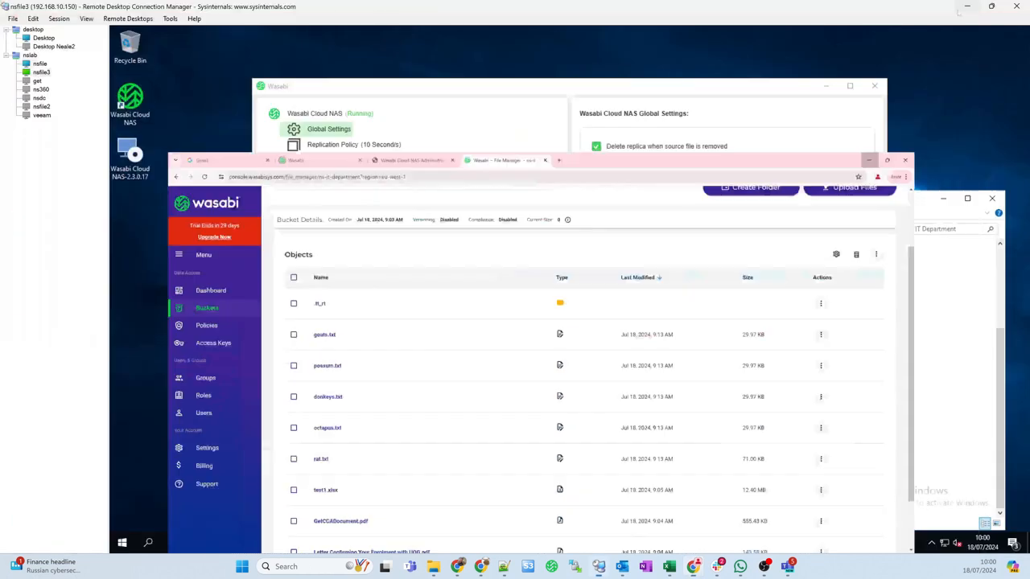
{"action": "right_click", "coordinate": [528, 278]}
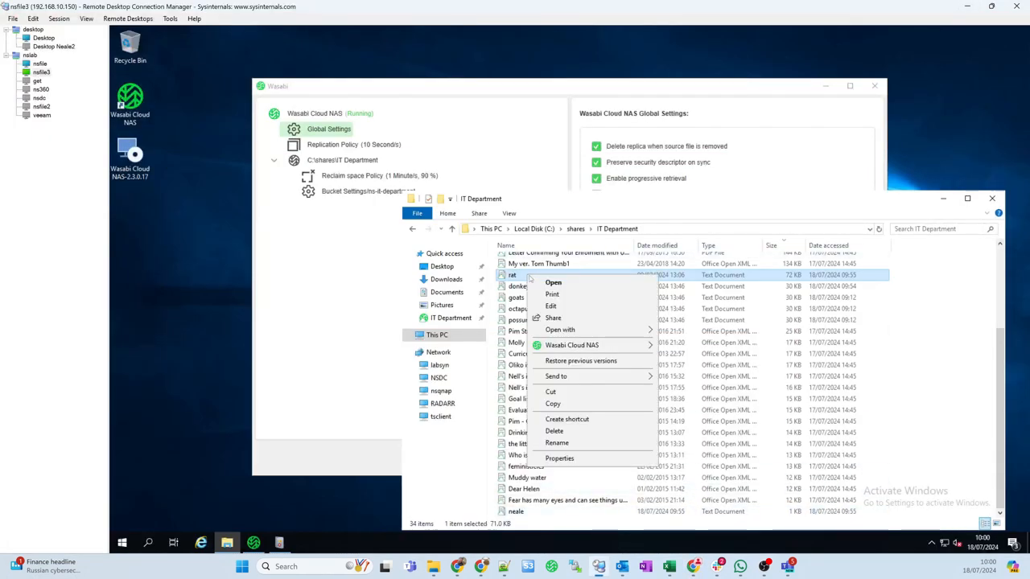
{"action": "left_click", "coordinate": [565, 435]}
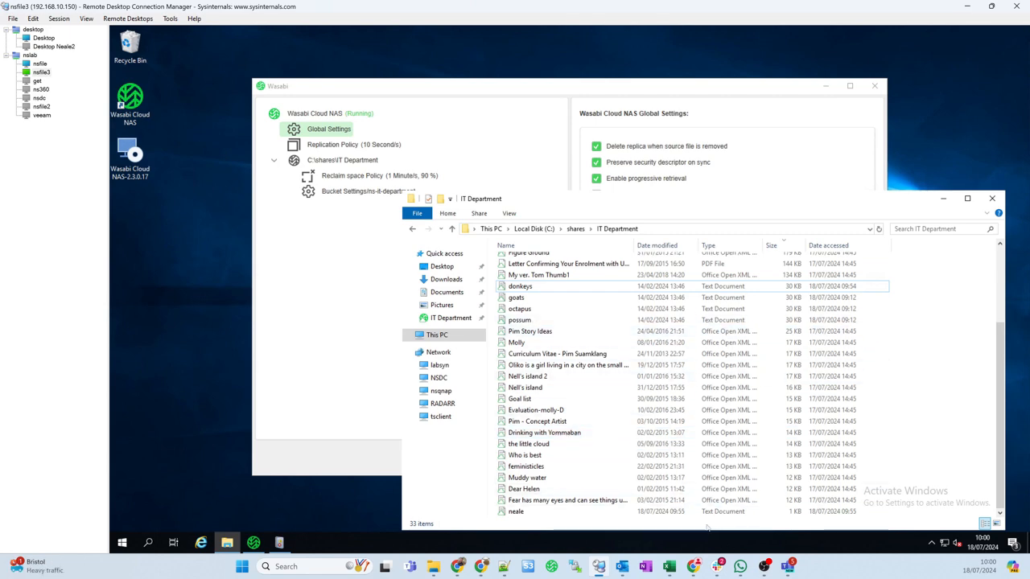
- Switch to the Wasabi console in the browser and repeatedly refresh the ns-it-department bucket to check whether rat.txt is still listed
{"action": "left_click", "coordinate": [692, 566]}
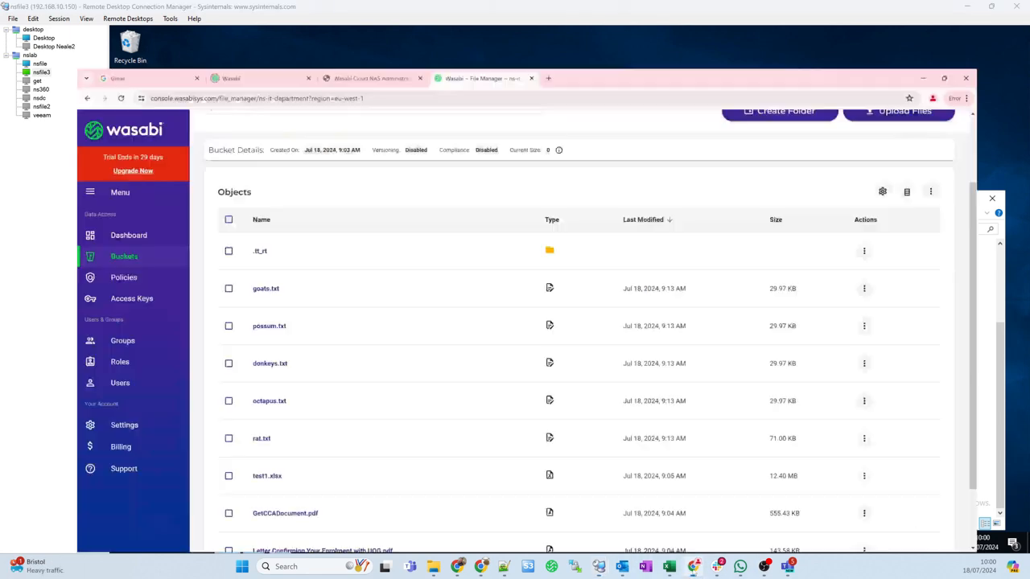
{"action": "key", "text": "F5"}
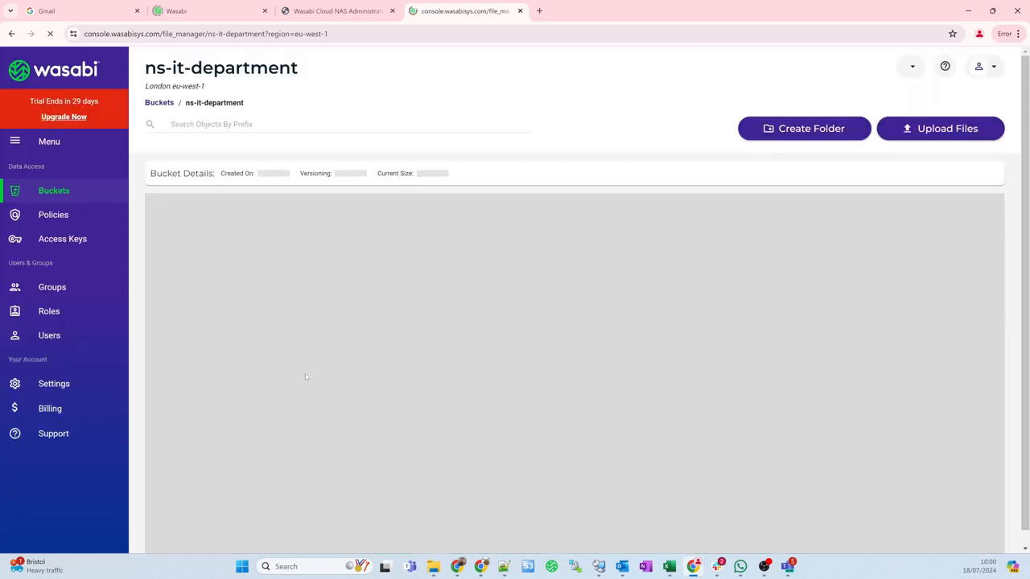
{"action": "scroll", "coordinate": [307, 370], "scroll_direction": "down", "scroll_amount": 1}
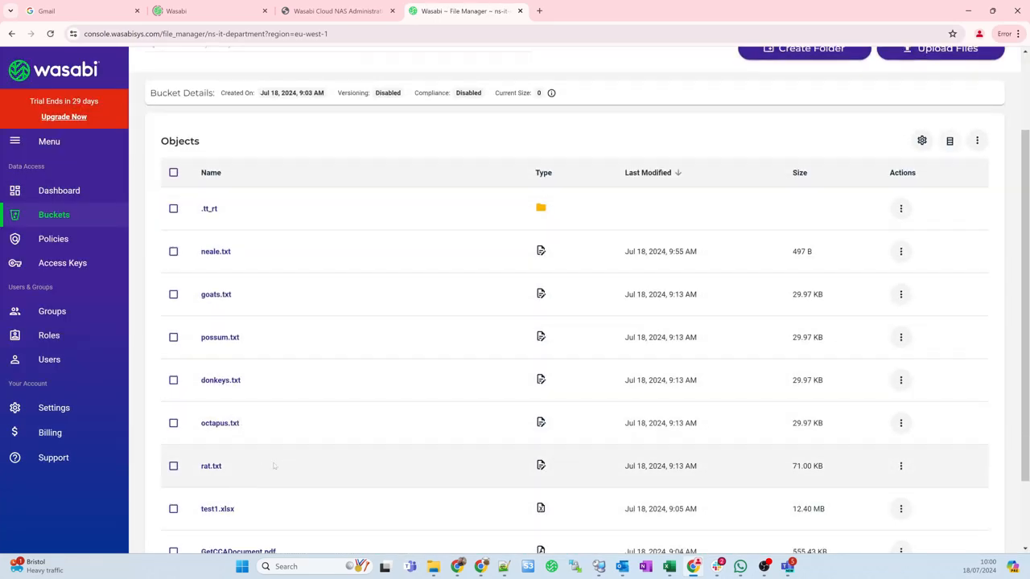
{"action": "key", "text": "F5"}
{"action": "scroll", "coordinate": [342, 358], "scroll_direction": "down", "scroll_amount": 2}
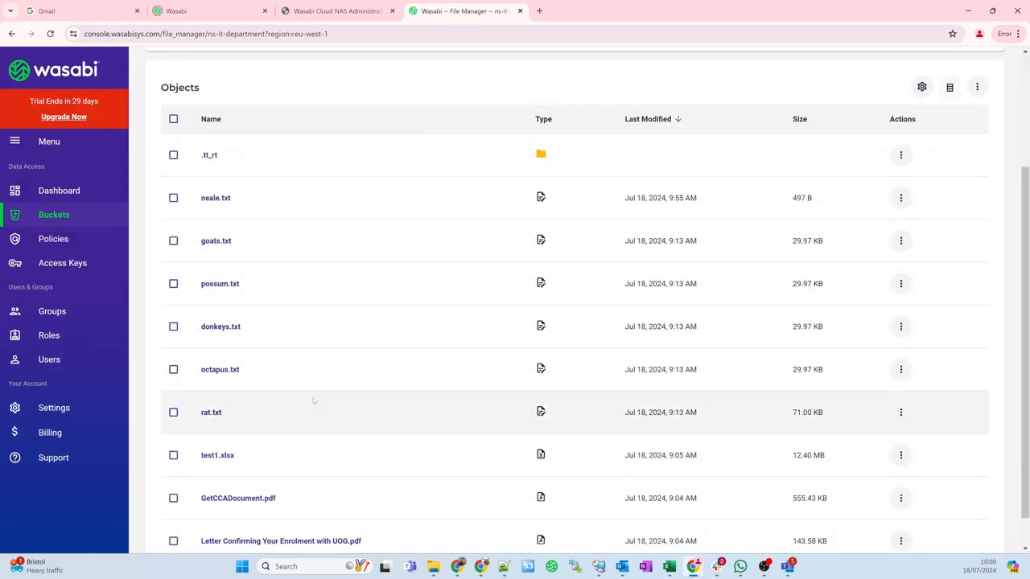
{"action": "key", "text": "F5"}
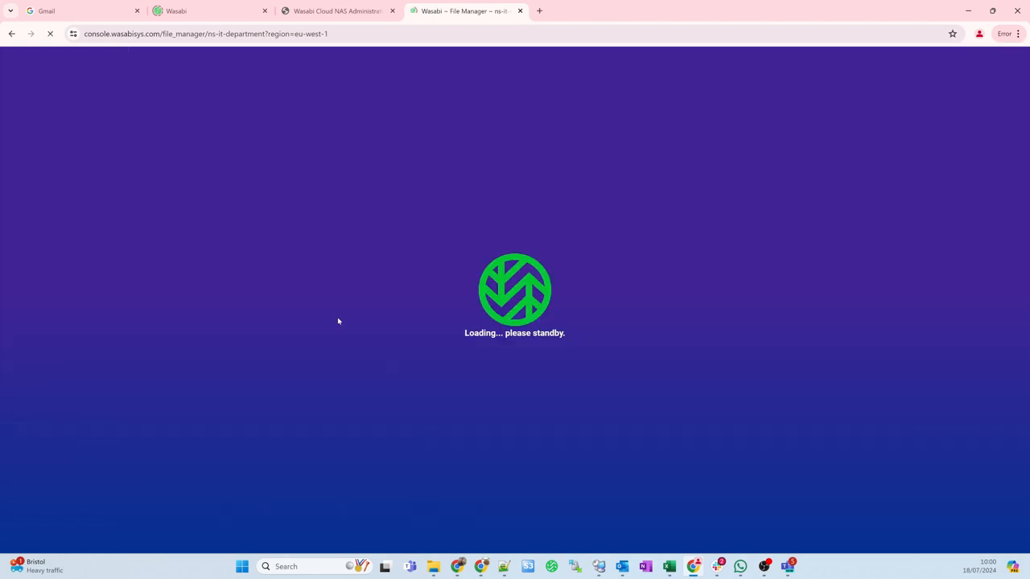
{"action": "scroll", "coordinate": [337, 329], "scroll_direction": "down", "scroll_amount": 2}
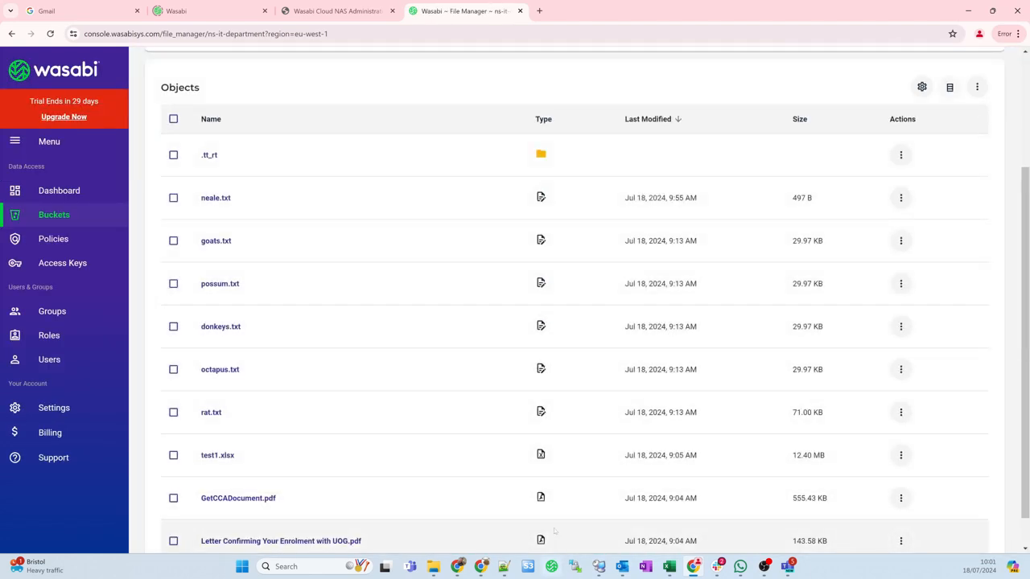
{"action": "key", "text": "F5"}
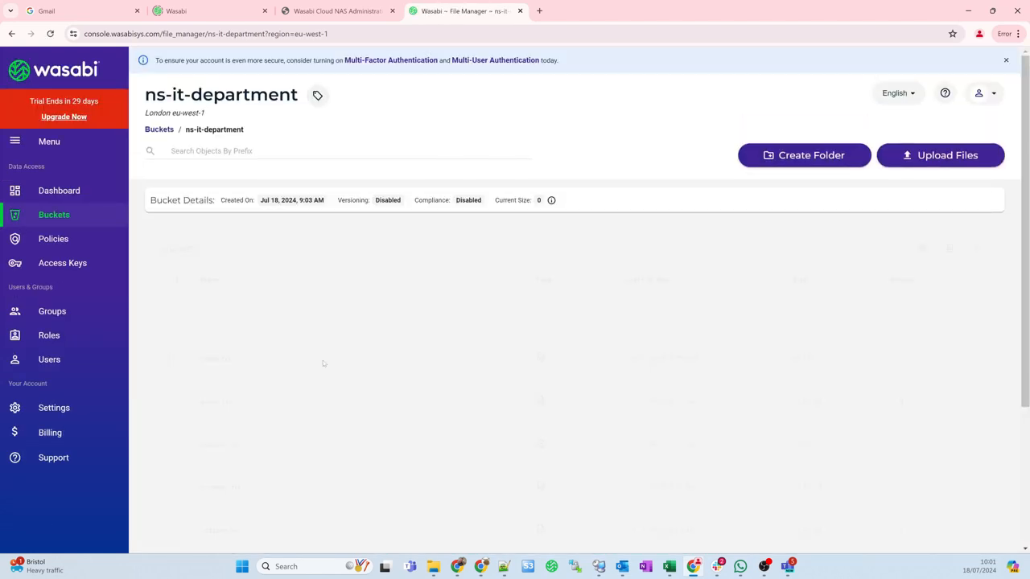
{"action": "scroll", "coordinate": [320, 372], "scroll_direction": "down", "scroll_amount": 3}
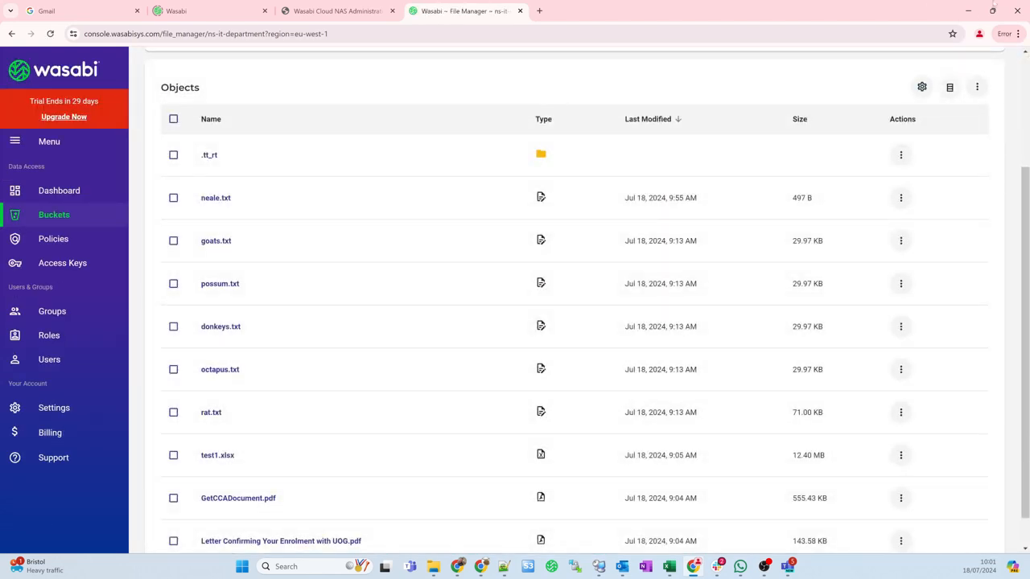
- Return to the server and display the Replication Policy settings in Wasabi Cloud NAS
{"action": "left_click", "coordinate": [968, 11]}
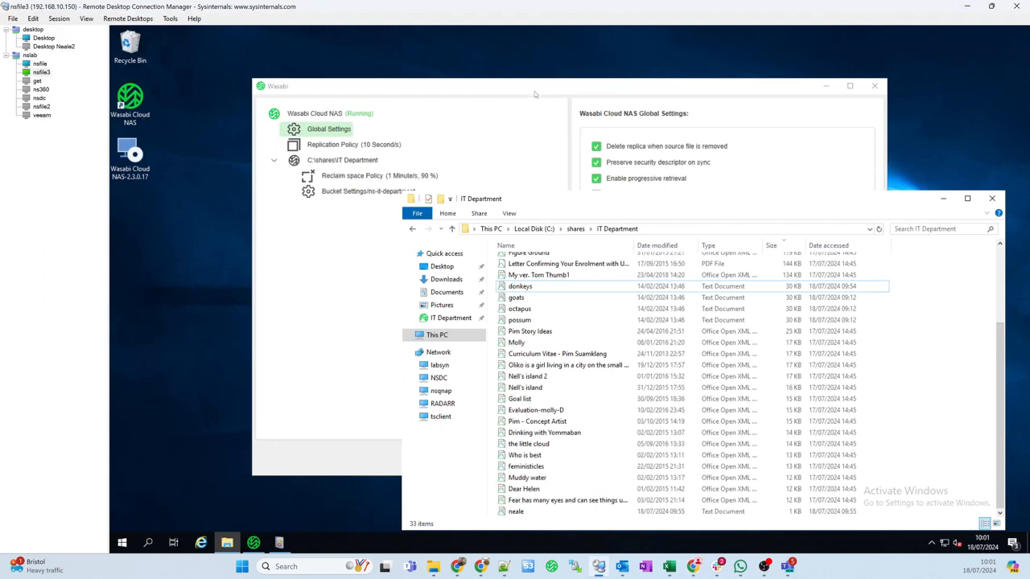
{"action": "left_click", "coordinate": [536, 94]}
{"action": "left_click", "coordinate": [368, 159]}
{"action": "left_click", "coordinate": [344, 147]}
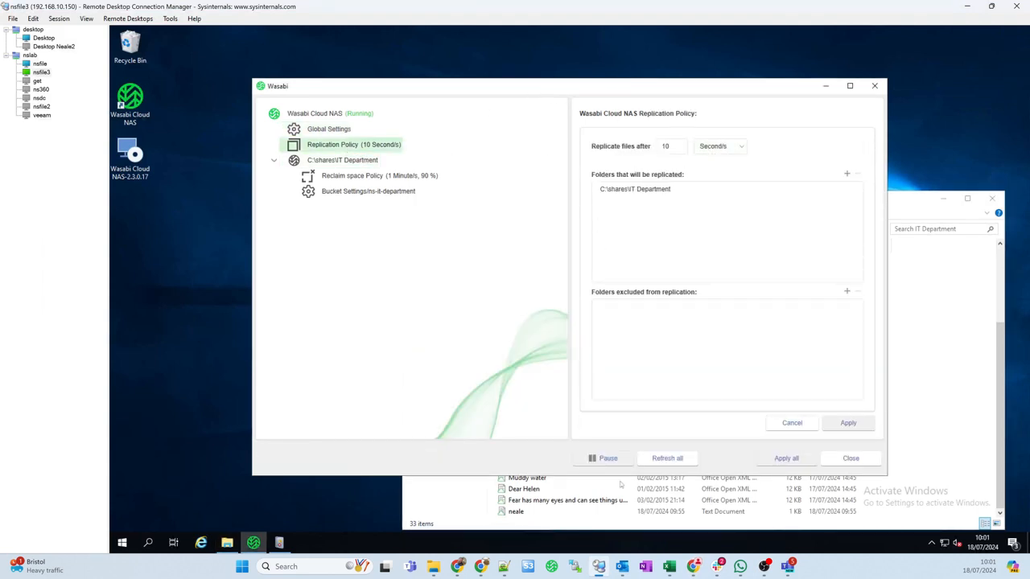
- Switch back to the browser, refresh the ns-it-department bucket and look for rat.txt among its objects
{"action": "left_click", "coordinate": [693, 567]}
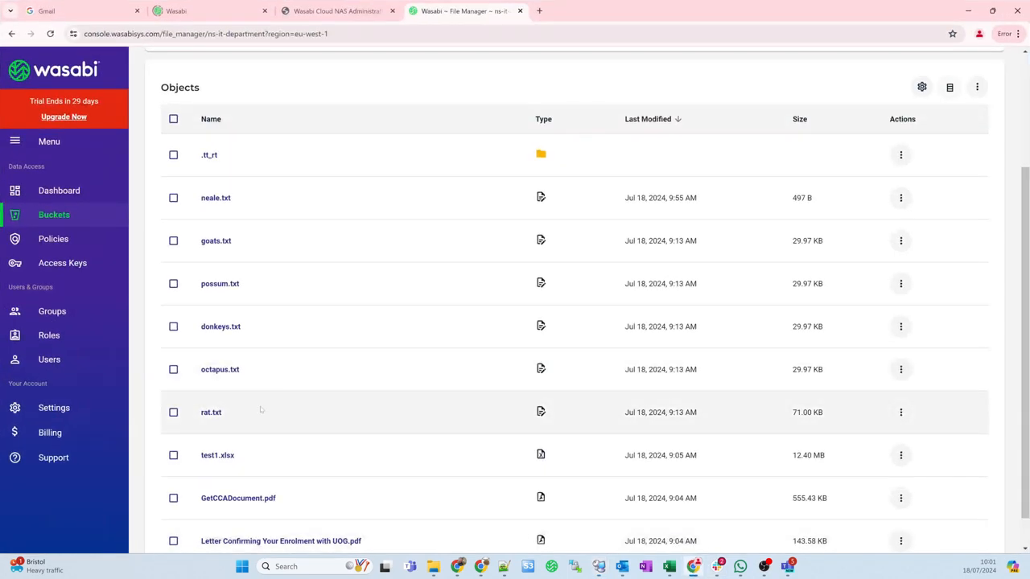
{"action": "key", "text": "F5"}
{"action": "scroll", "coordinate": [271, 414], "scroll_direction": "down", "scroll_amount": 2}
{"action": "scroll", "coordinate": [272, 414], "scroll_direction": "down", "scroll_amount": 1}
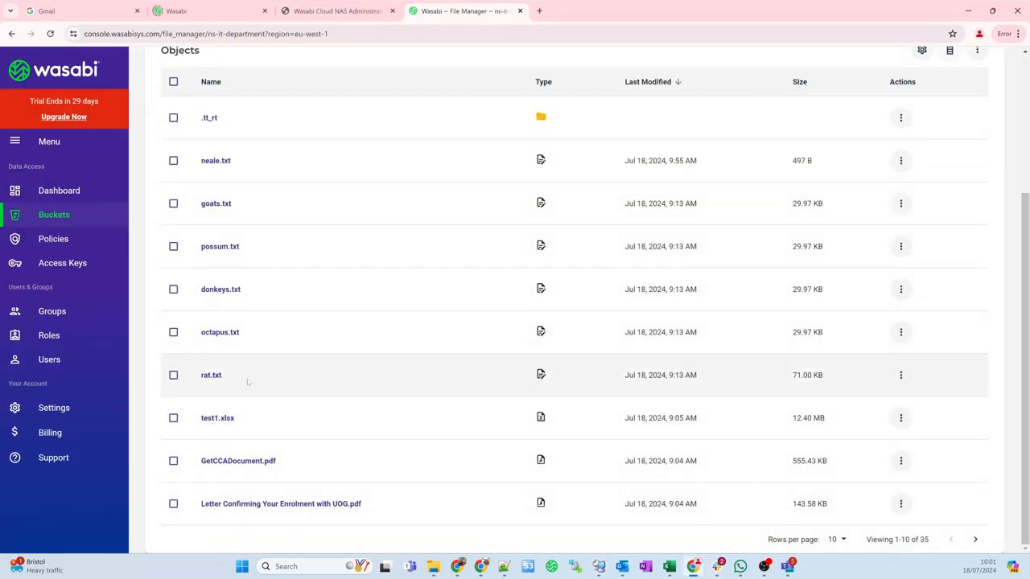
- Return to the server and empty the Recycle Bin, permanently deleting the rat file
{"action": "left_click", "coordinate": [968, 11]}
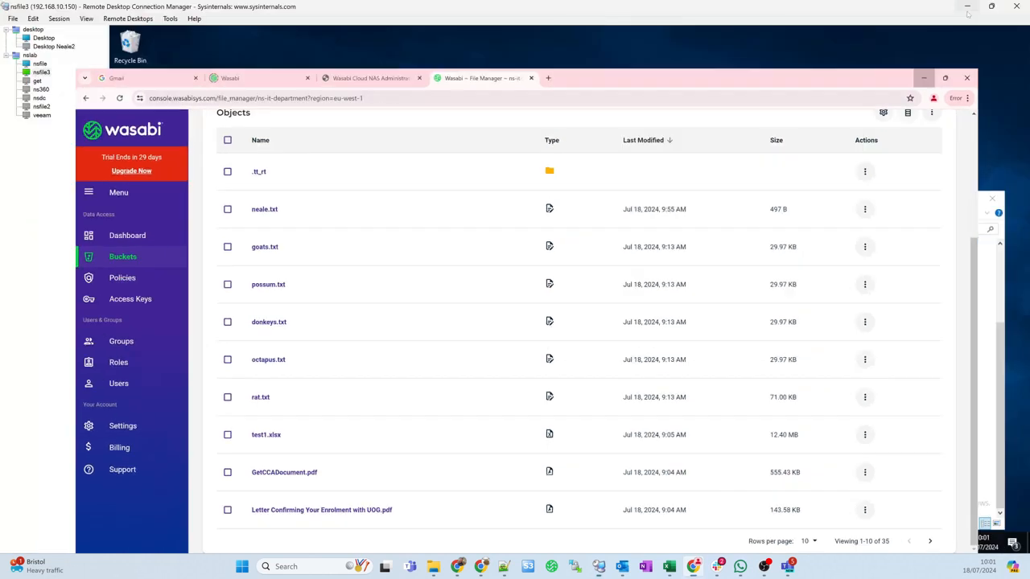
{"action": "right_click", "coordinate": [137, 43]}
{"action": "left_click", "coordinate": [174, 66]}
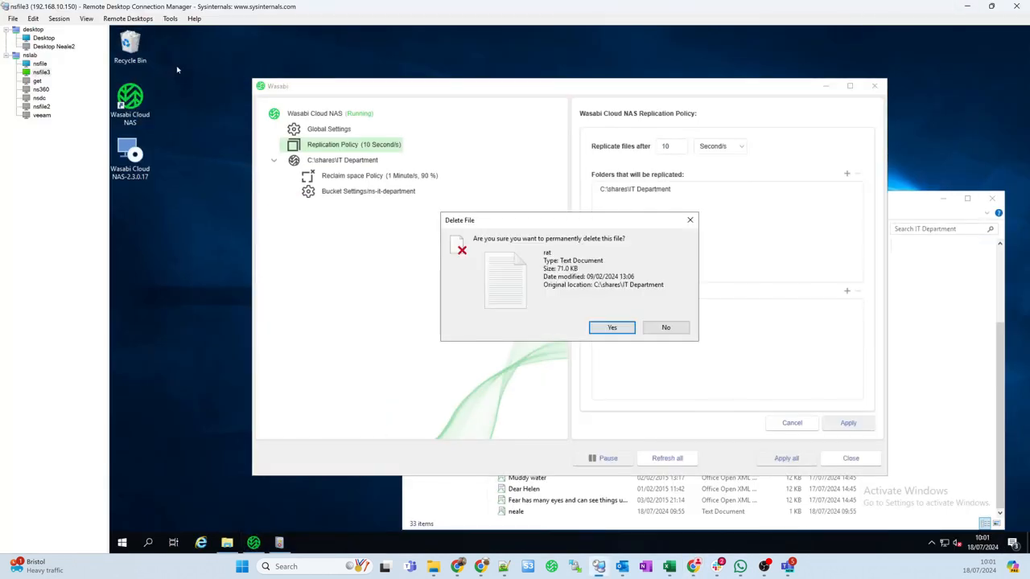
{"action": "left_click", "coordinate": [611, 328]}
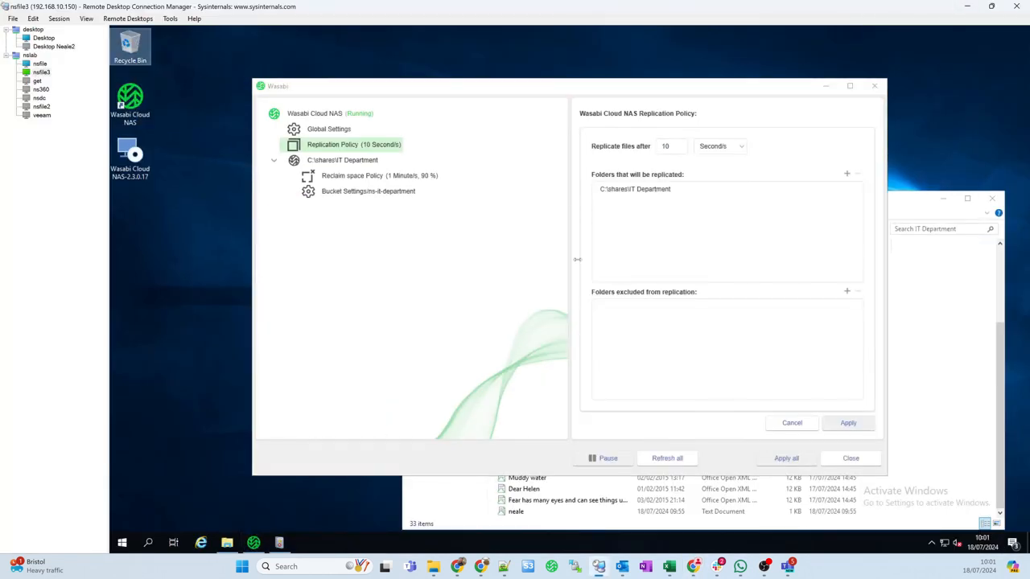
- Recheck the refreshed bucket listing in the browser for rat.txt, then display the Wasabi Cloud NAS Global Settings on the server
{"action": "left_click", "coordinate": [692, 567]}
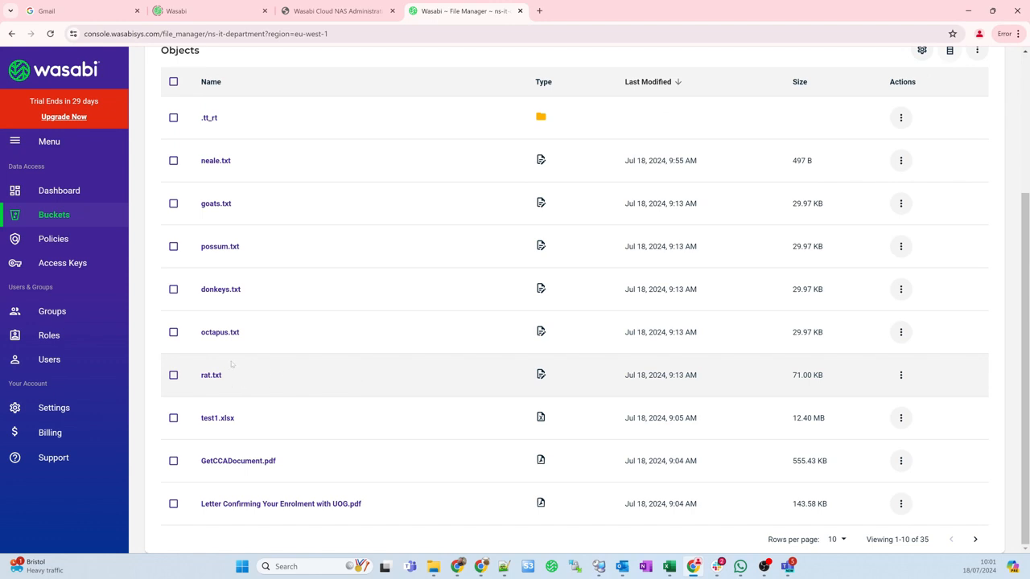
{"action": "key", "text": "F5"}
{"action": "scroll", "coordinate": [303, 386], "scroll_direction": "down", "scroll_amount": 2}
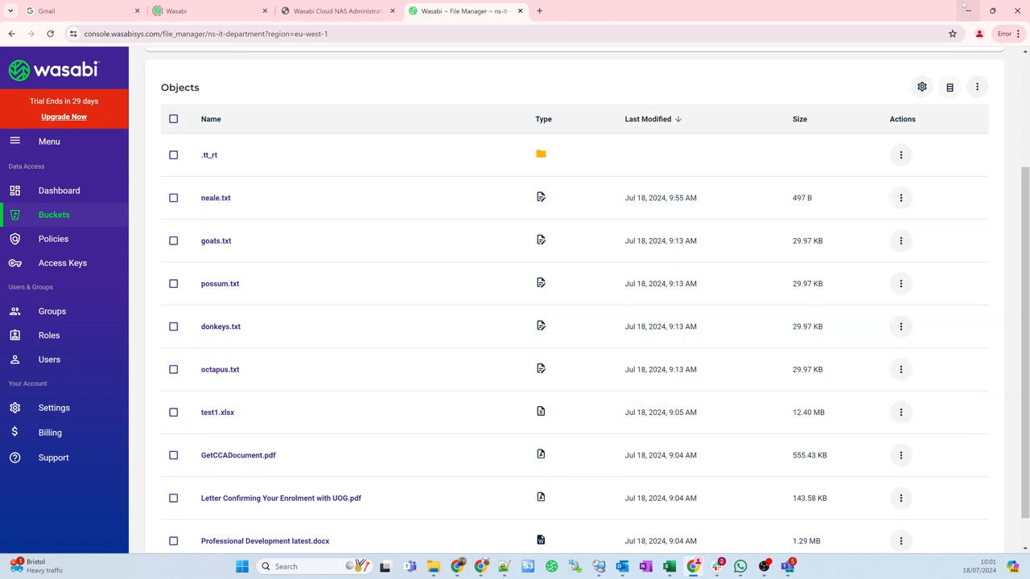
{"action": "left_click", "coordinate": [966, 8]}
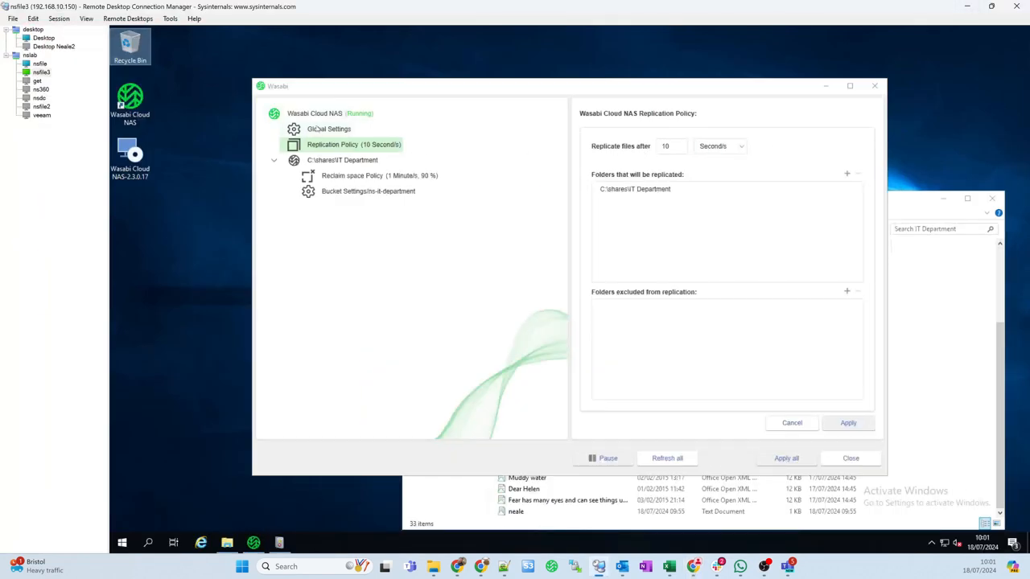
{"action": "left_click", "coordinate": [317, 129]}
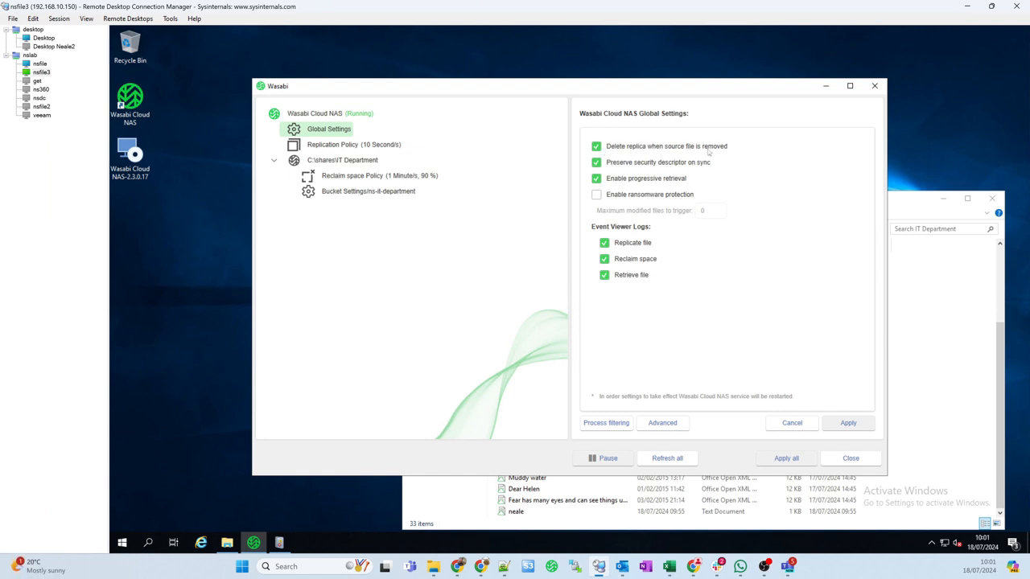
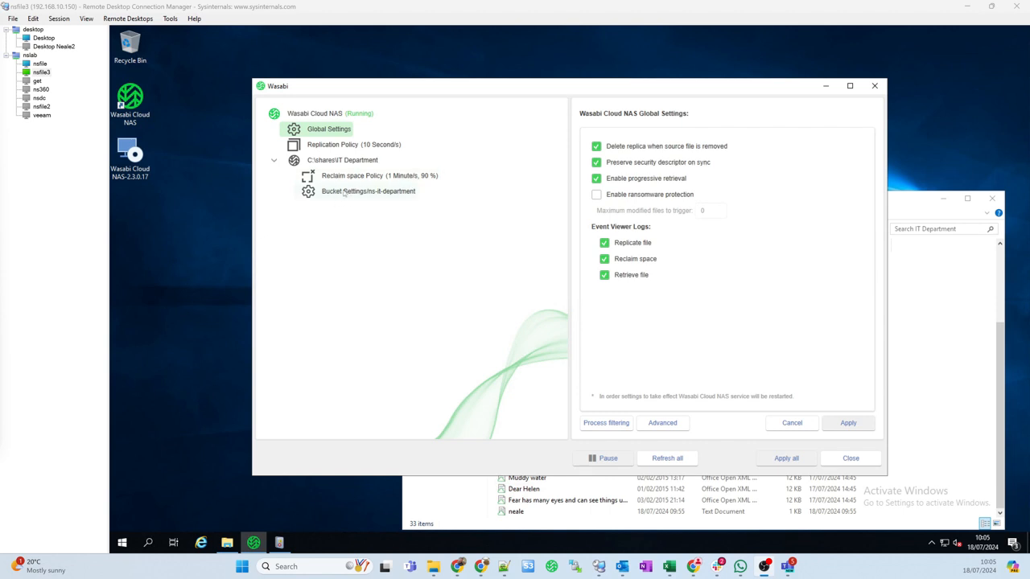
- Enable versioning in the ns-it-department bucket settings and apply the change
{"action": "left_click", "coordinate": [344, 193]}
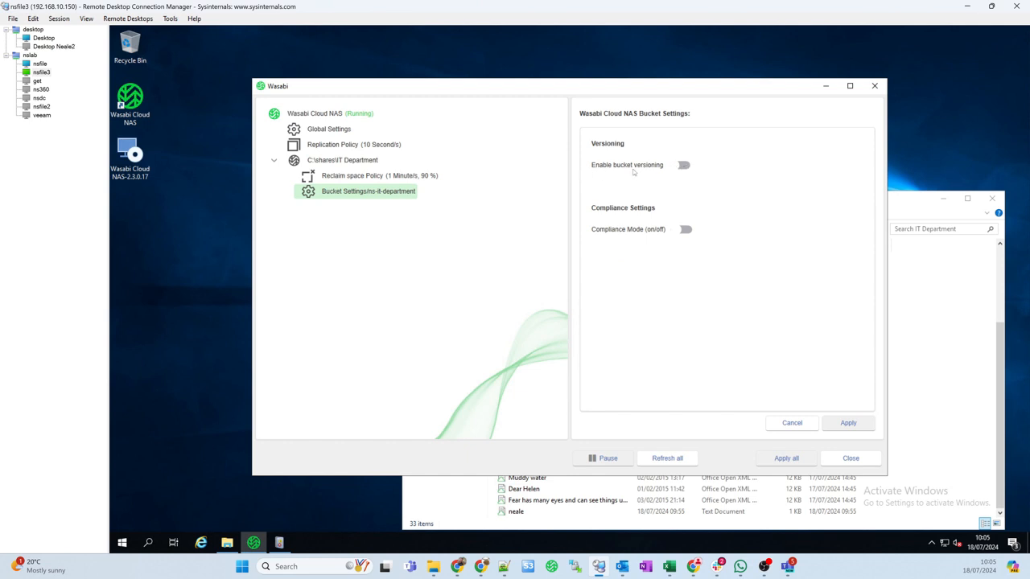
{"action": "left_click", "coordinate": [685, 166]}
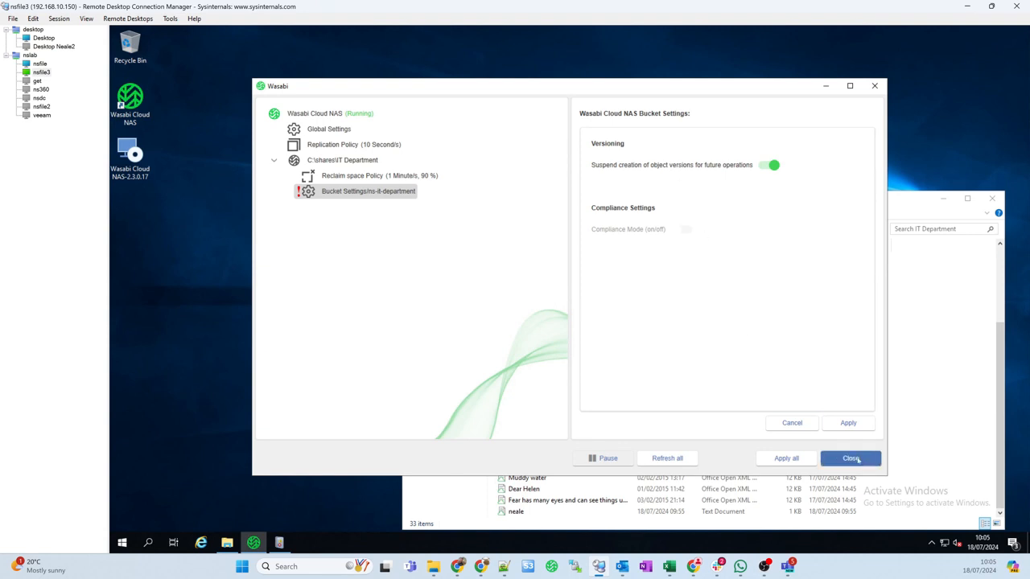
{"action": "left_click", "coordinate": [849, 423]}
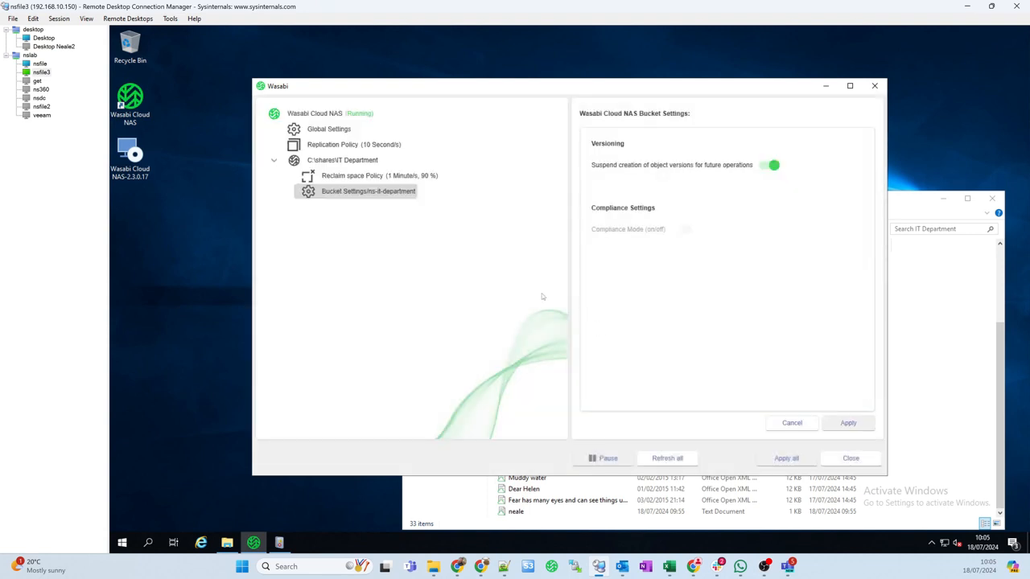
- Open the 1 KB text document in the IT Department folder and split its long second line into five blocks separated by blank lines
{"action": "left_click", "coordinate": [926, 333]}
{"action": "left_click", "coordinate": [515, 512]}
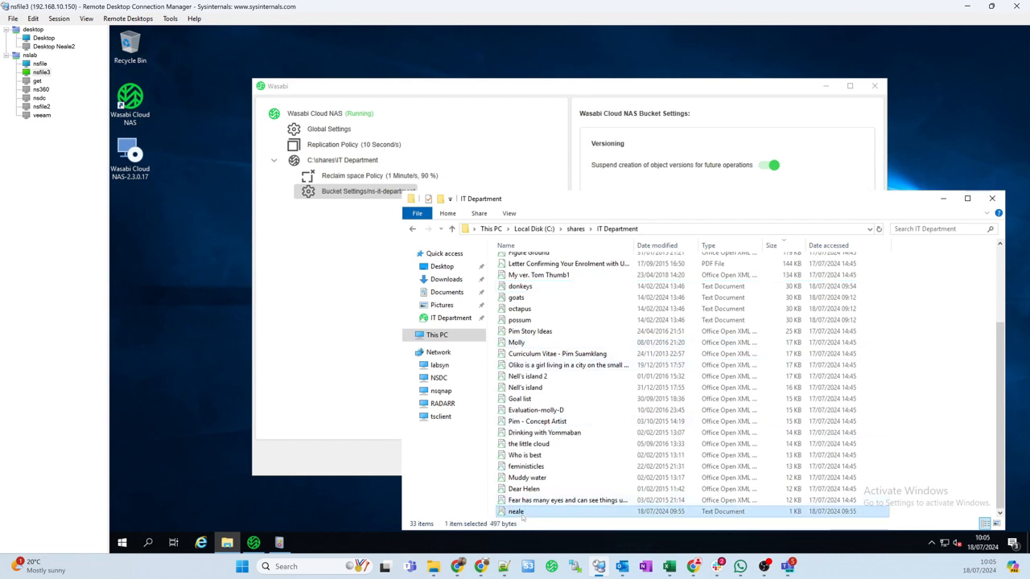
{"action": "double_click", "coordinate": [524, 515]}
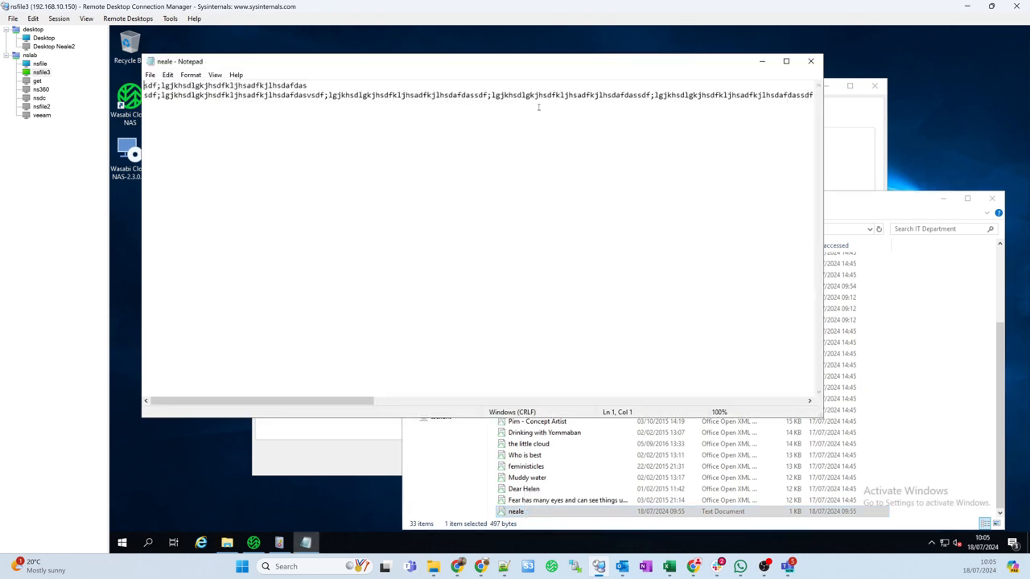
{"action": "key", "text": "Return"}
{"action": "key", "text": "Return"}
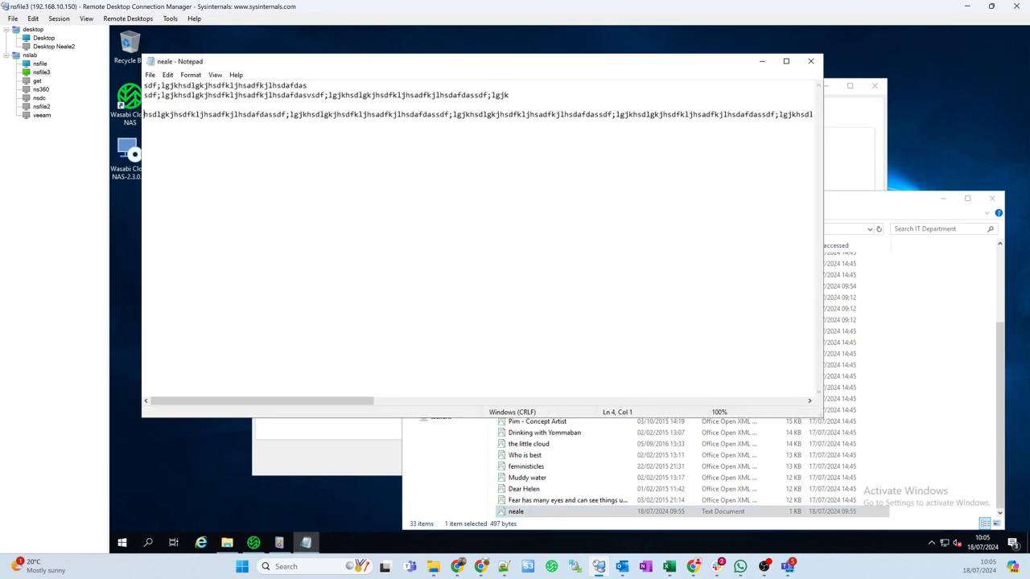
{"action": "left_click", "coordinate": [524, 114]}
{"action": "key", "text": "Return"}
{"action": "key", "text": "Return"}
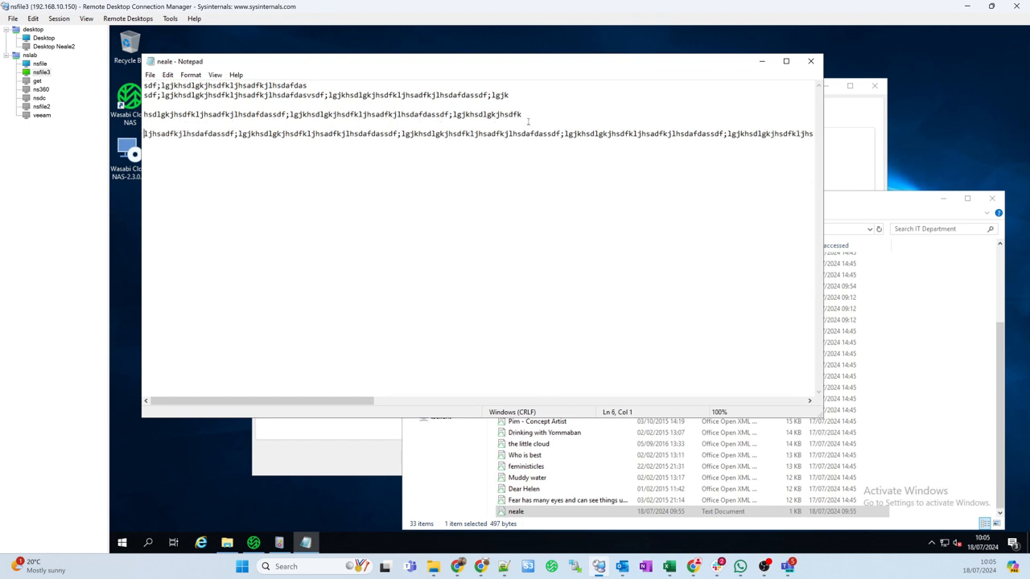
{"action": "left_click", "coordinate": [547, 134]}
{"action": "key", "text": "Return"}
{"action": "key", "text": "Return"}
{"action": "left_click", "coordinate": [551, 153]}
{"action": "key", "text": "Return"}
{"action": "key", "text": "Return"}
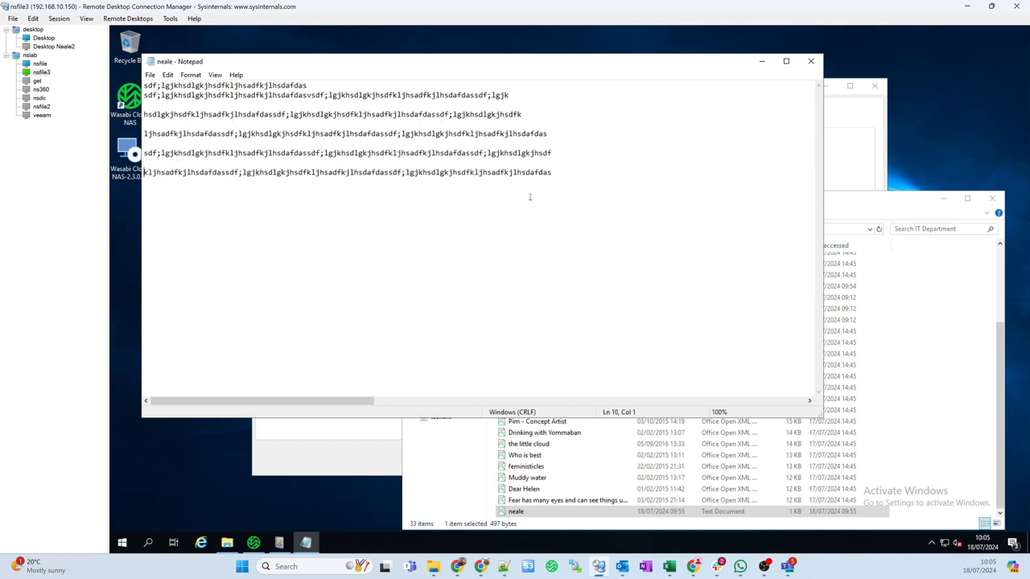
- Add the line "Vertion 1" below the text blocks, followed by blank lines, then save and close the document
{"action": "key", "text": "Return"}
{"action": "key", "text": "Return"}
{"action": "type", "text": "Vertion 1"}
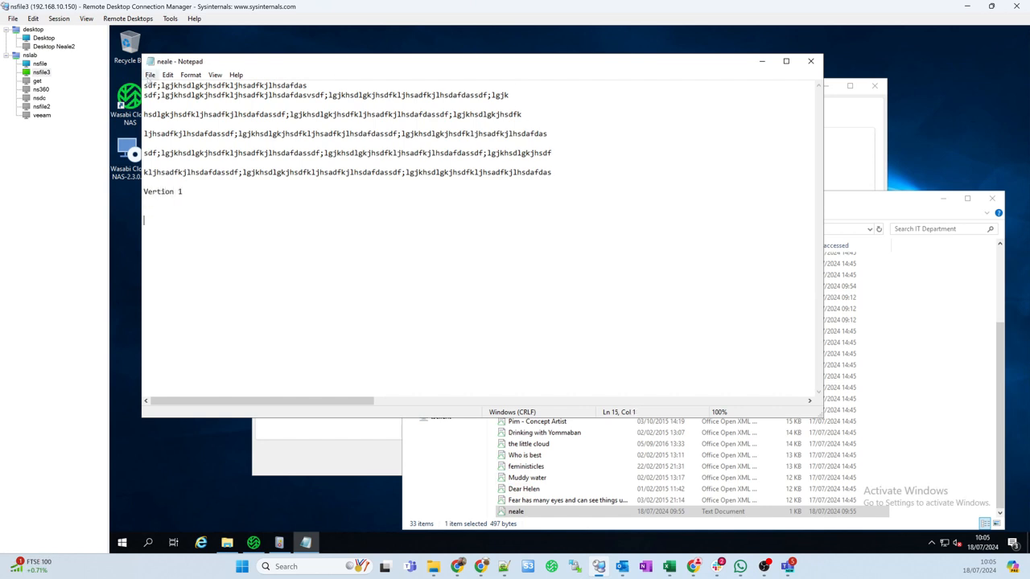
{"action": "left_click", "coordinate": [150, 74]}
{"action": "left_click", "coordinate": [164, 122]}
{"action": "left_click", "coordinate": [810, 61]}
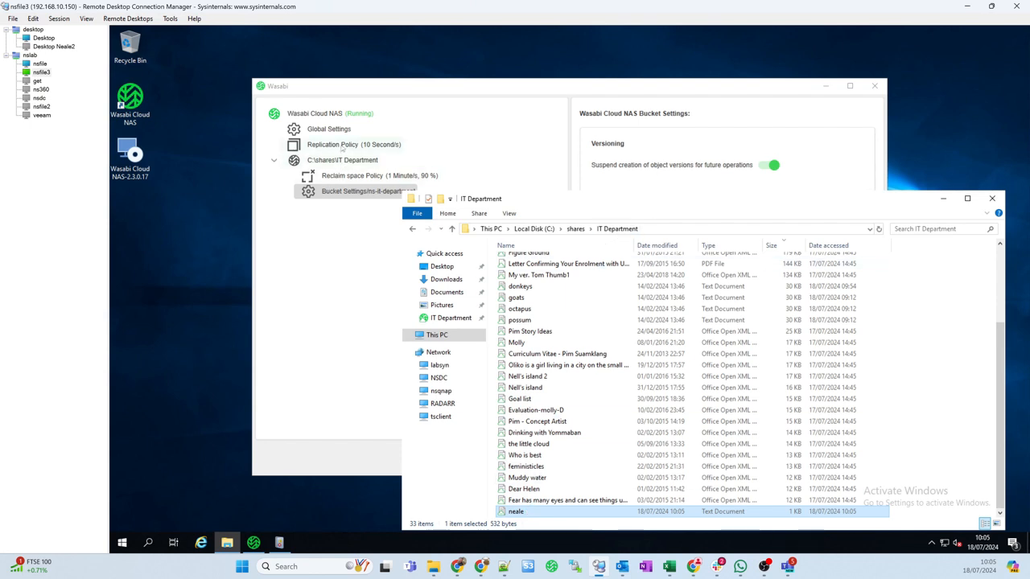
- Display the local source settings for C:\shares\IT Department in Wasabi Cloud NAS
{"action": "left_click", "coordinate": [339, 251]}
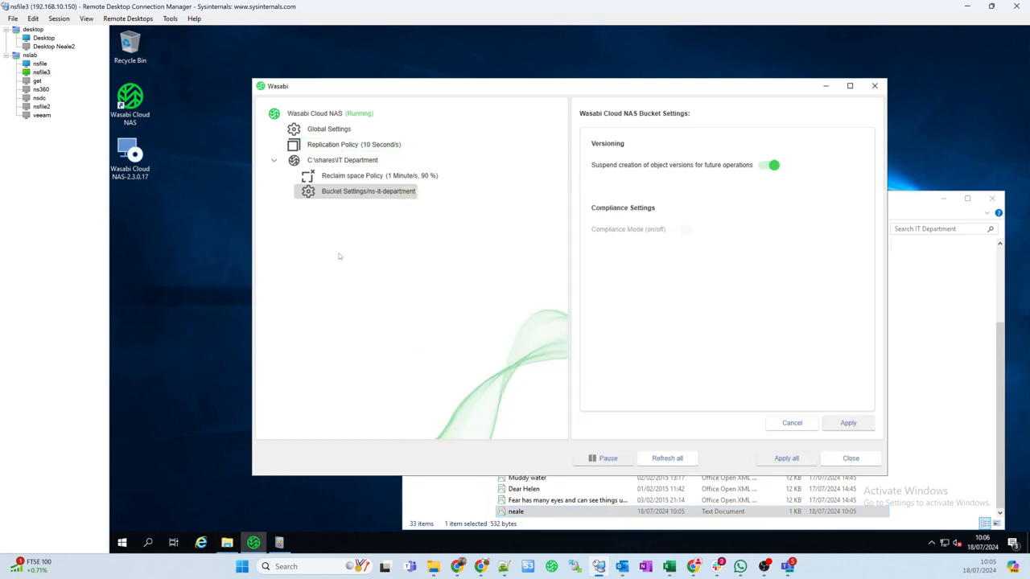
{"action": "left_click", "coordinate": [340, 160]}
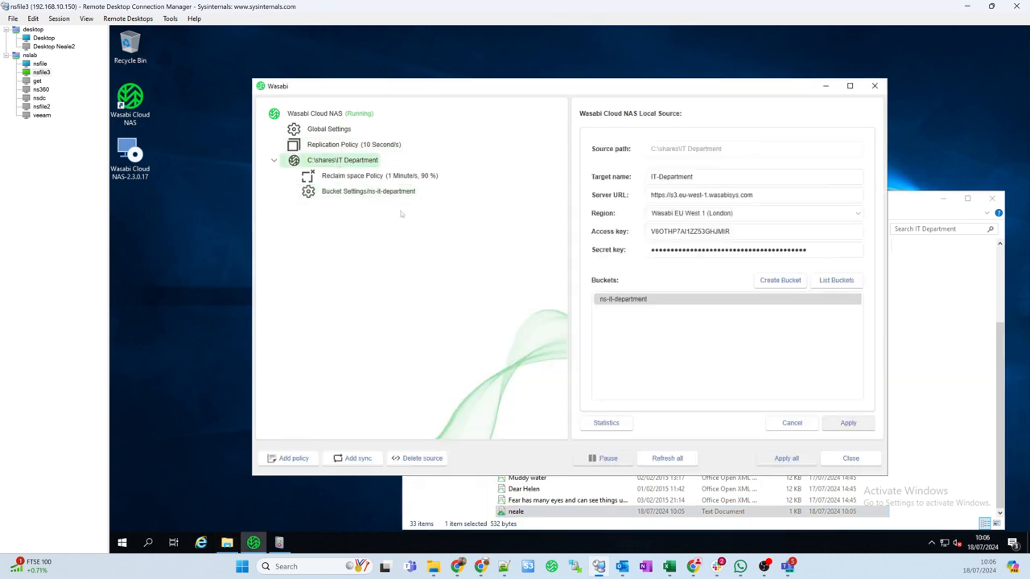
- Review the statistics of the IT Department source and the general properties of the 1 KB text document in its folder
{"action": "left_click", "coordinate": [607, 422]}
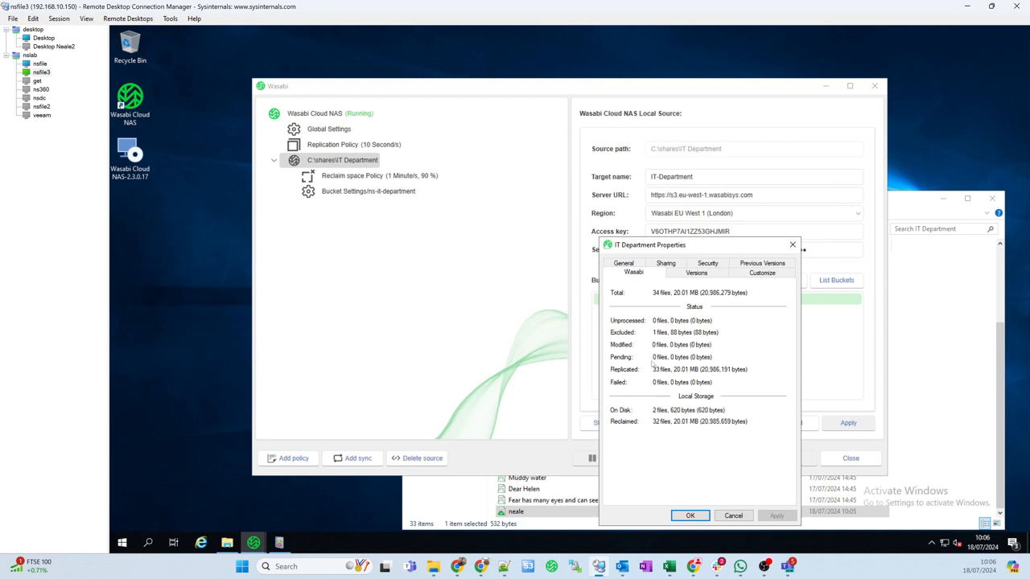
{"action": "left_click", "coordinate": [733, 515]}
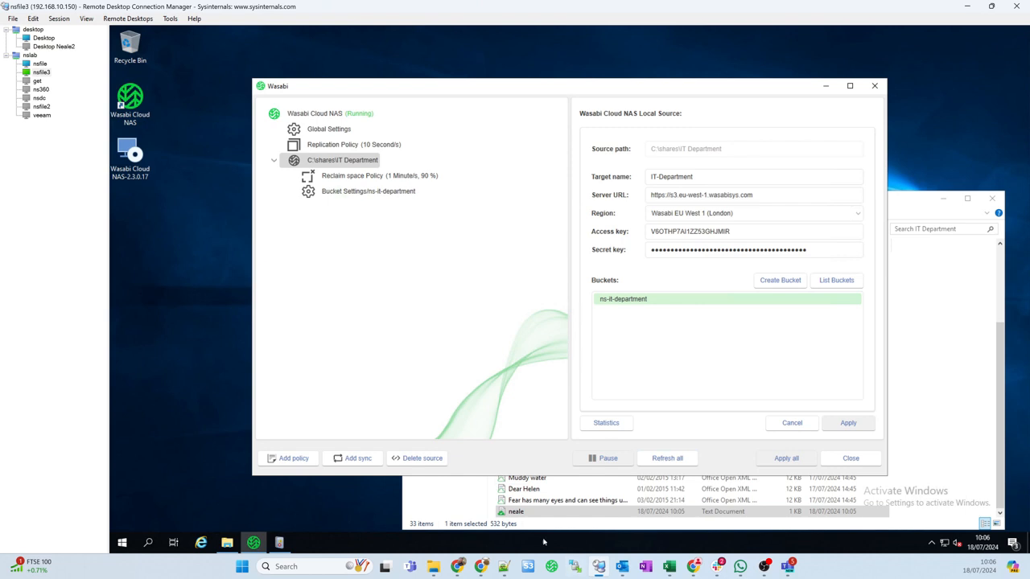
{"action": "left_click", "coordinate": [508, 512]}
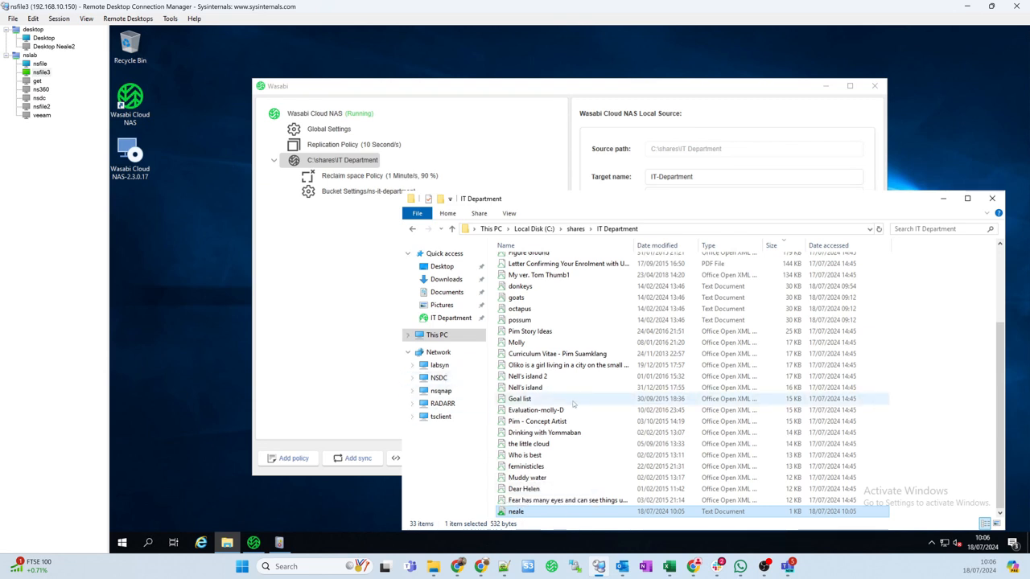
{"action": "right_click", "coordinate": [542, 513]}
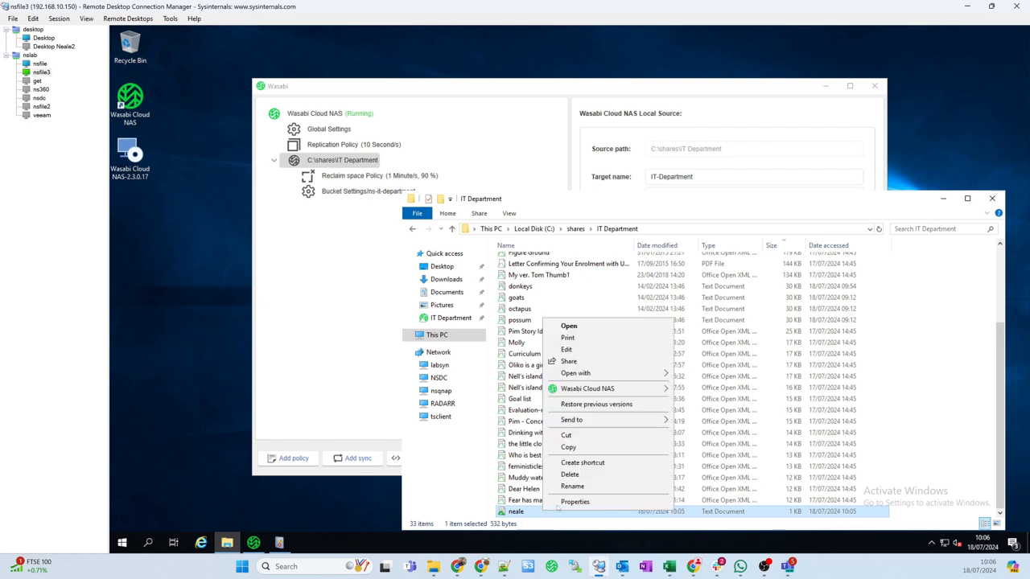
{"action": "left_click", "coordinate": [555, 507]}
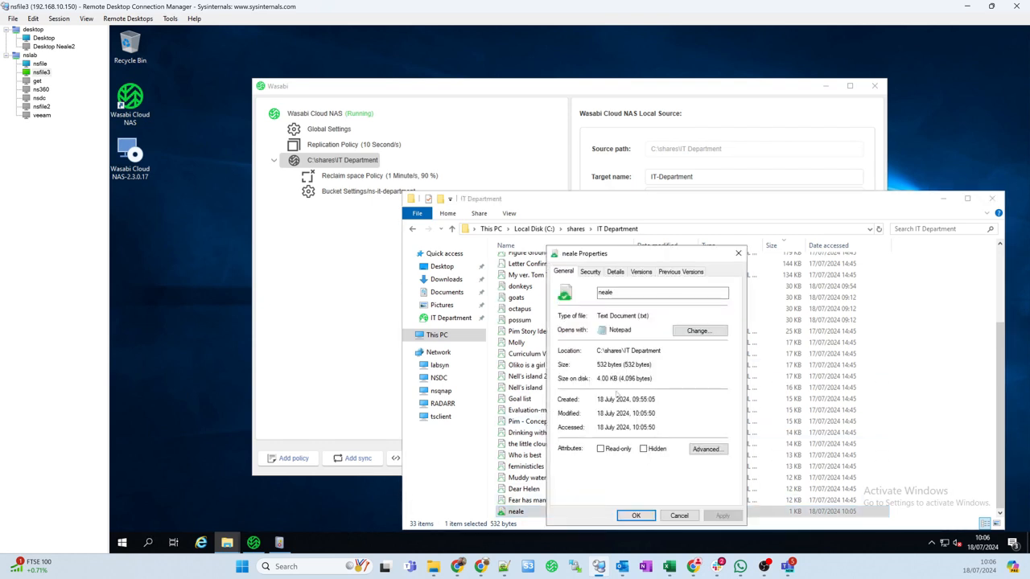
{"action": "left_click", "coordinate": [679, 515]}
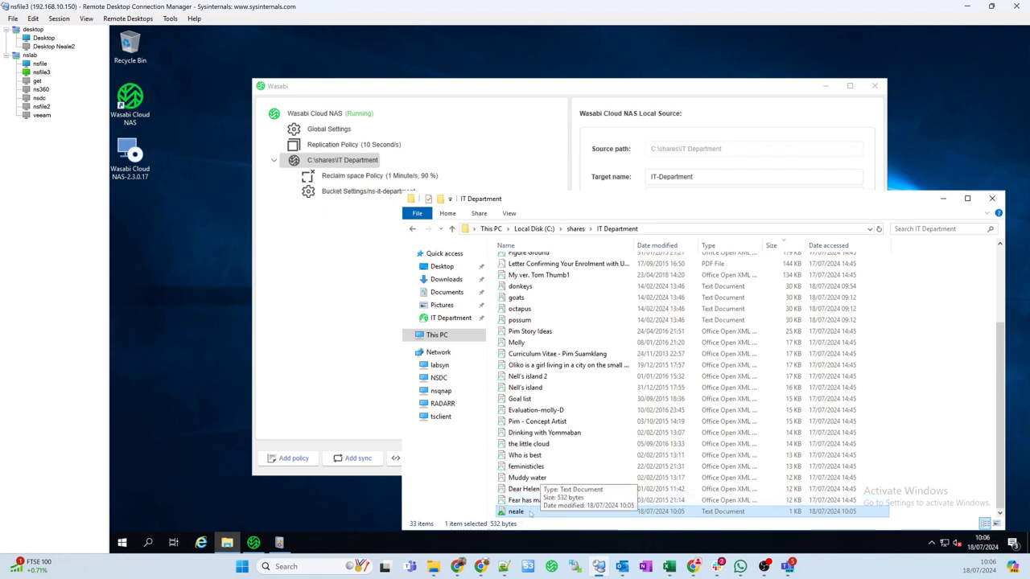
- Open the 1 KB text document in the IT Department folder and add the line "Vertionn 2" below "Vertion 1"
{"action": "right_click", "coordinate": [530, 512]}
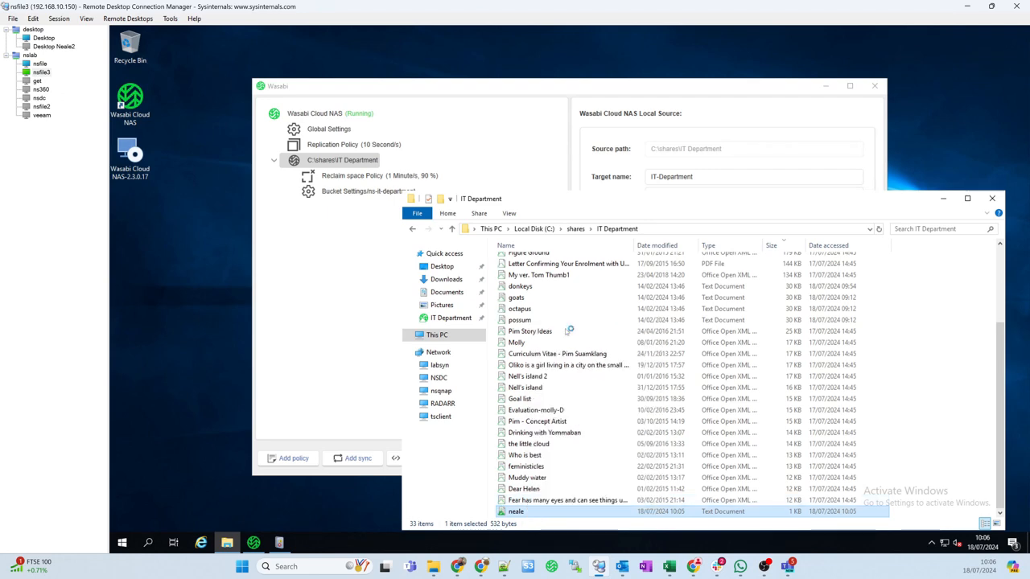
{"action": "left_click", "coordinate": [557, 326]}
{"action": "left_click", "coordinate": [189, 191]}
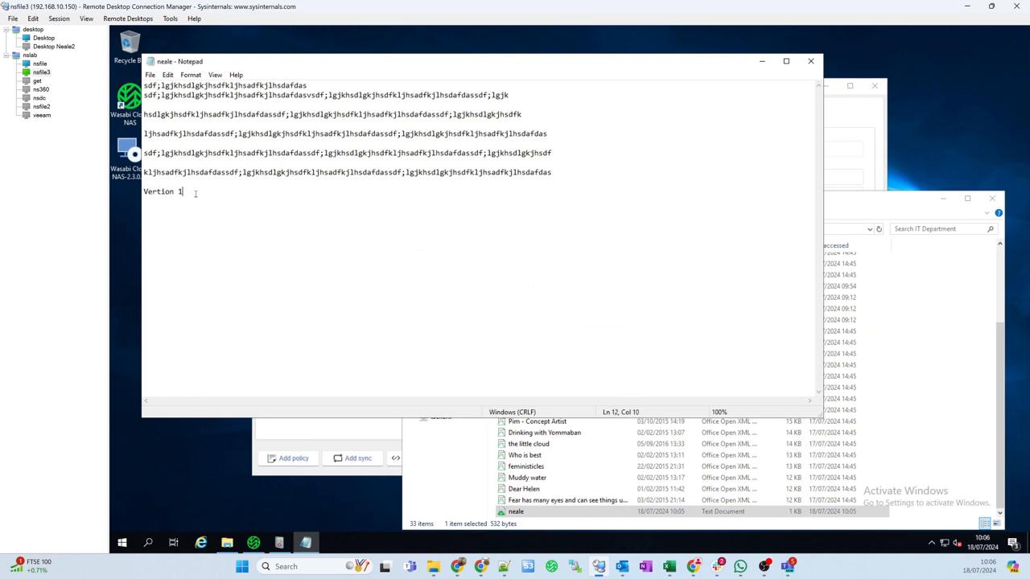
{"action": "type", "text": "Vertion"}
{"action": "type", "text": "n"}
{"action": "type", "text": " 2   "}
- Add two lines of random letters below "Vertionn 2", followed by blank lines, and save and close the document
{"action": "type", "text": "sdkjfhsdkjfhsdkjfhsdkjfhsdkjfhsdkjfhdskjfhkdsj"}
{"action": "type", "text": "fhkdsjhfdskjfhsdfds"}
{"action": "key", "text": "Return"}
{"action": "type", "text": "jsdhfksjdhfdskjhfskjdfhskjdhfksjdfhsdjkfh"}
{"action": "key", "text": "Return"}
{"action": "key", "text": "Return"}
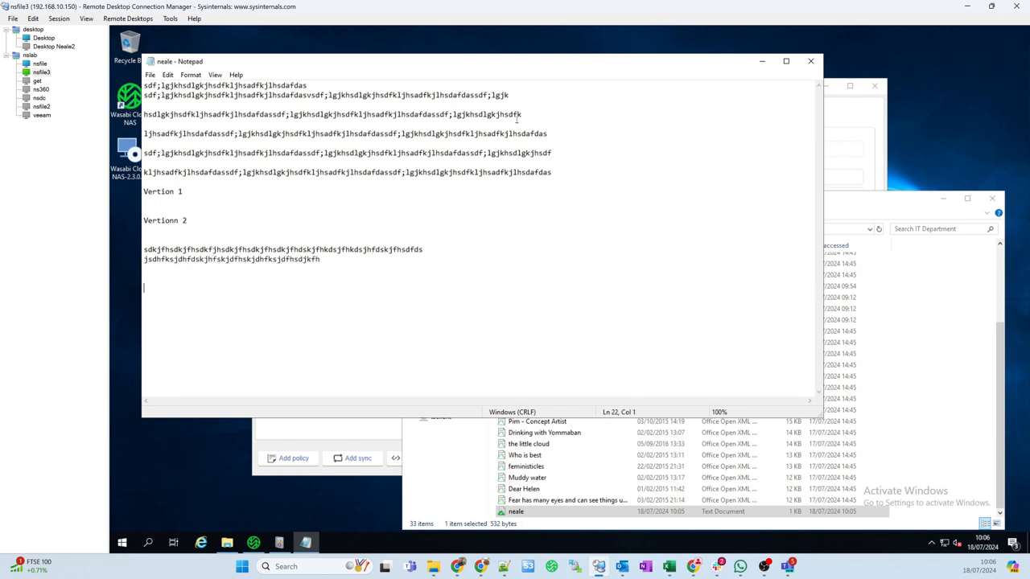
{"action": "left_click", "coordinate": [810, 61]}
{"action": "left_click", "coordinate": [537, 292]}
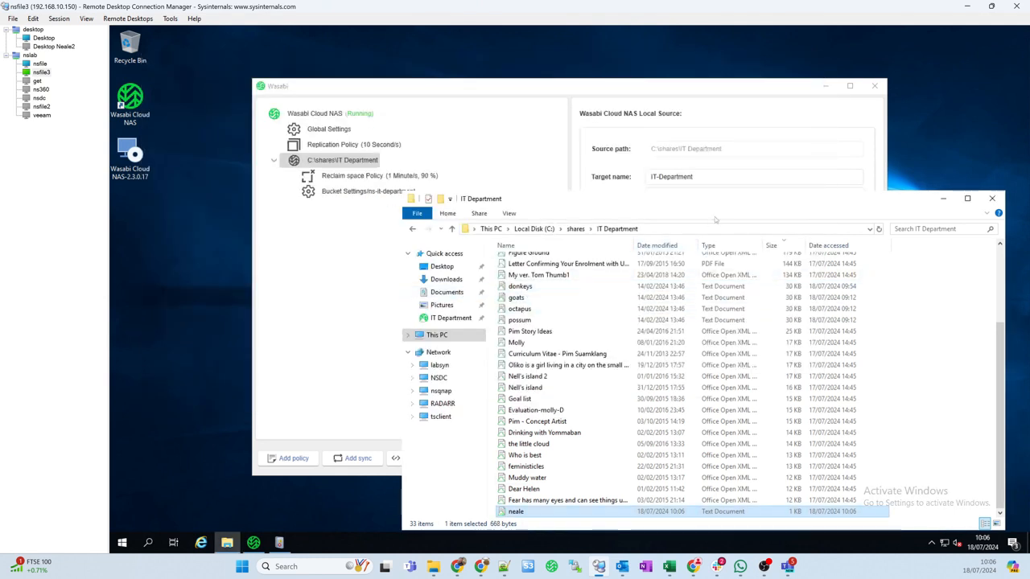
- Display the text document's versions stored on the target and examine the entries from 10:07:04, 10:06:00 and 09:55:28
{"action": "left_click_drag", "start_coordinate": [721, 207], "coordinate": [538, 173]}
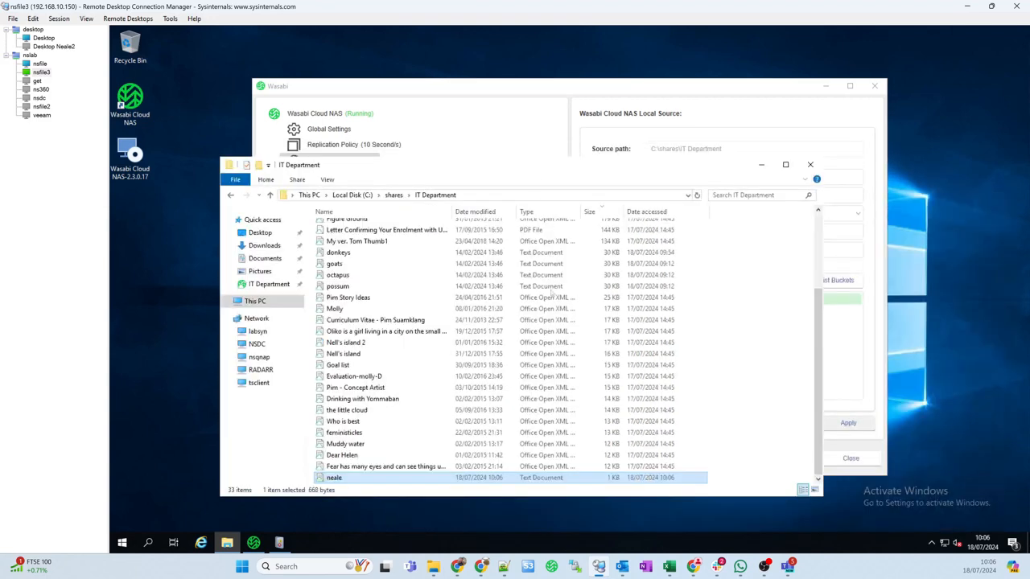
{"action": "right_click", "coordinate": [336, 480]}
{"action": "mouse_move", "coordinate": [412, 358]}
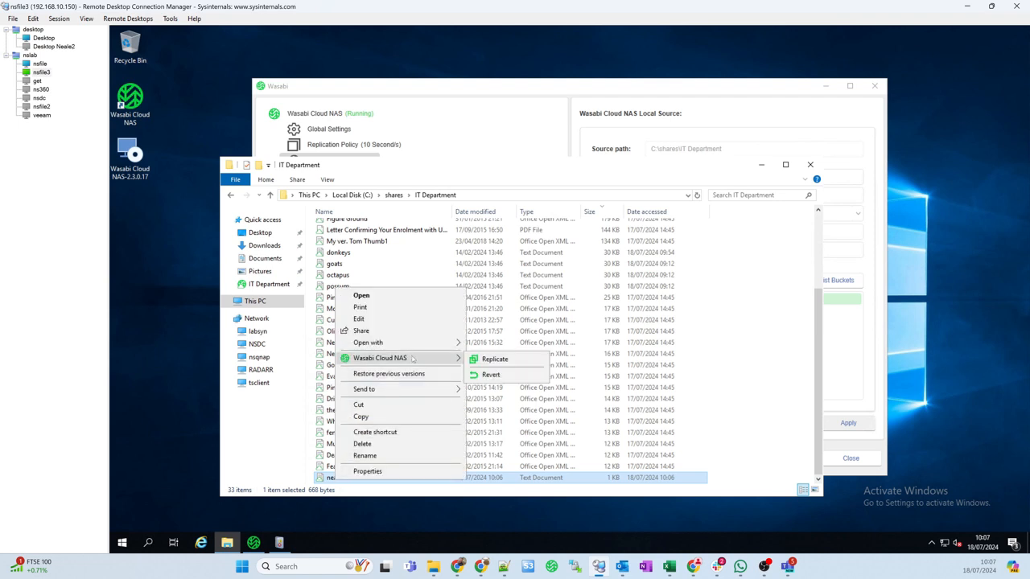
{"action": "left_click", "coordinate": [382, 474]}
{"action": "left_click", "coordinate": [434, 273]}
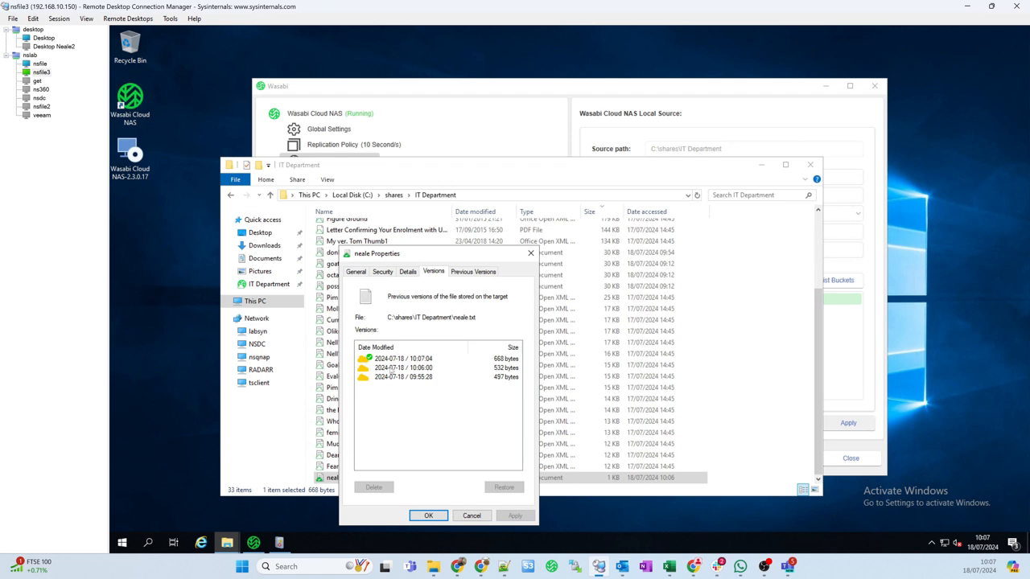
{"action": "left_click", "coordinate": [390, 369]}
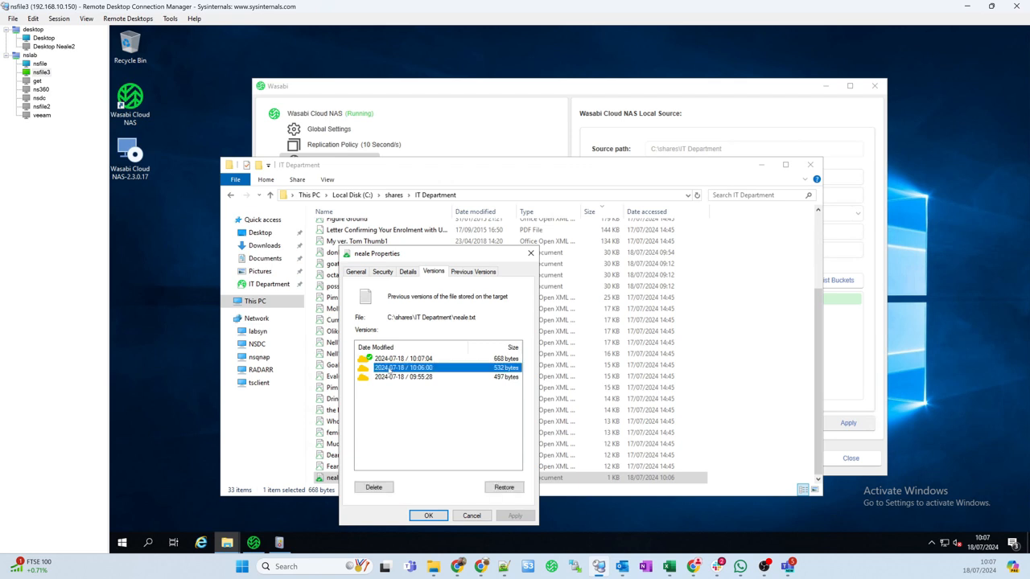
{"action": "left_click", "coordinate": [391, 359]}
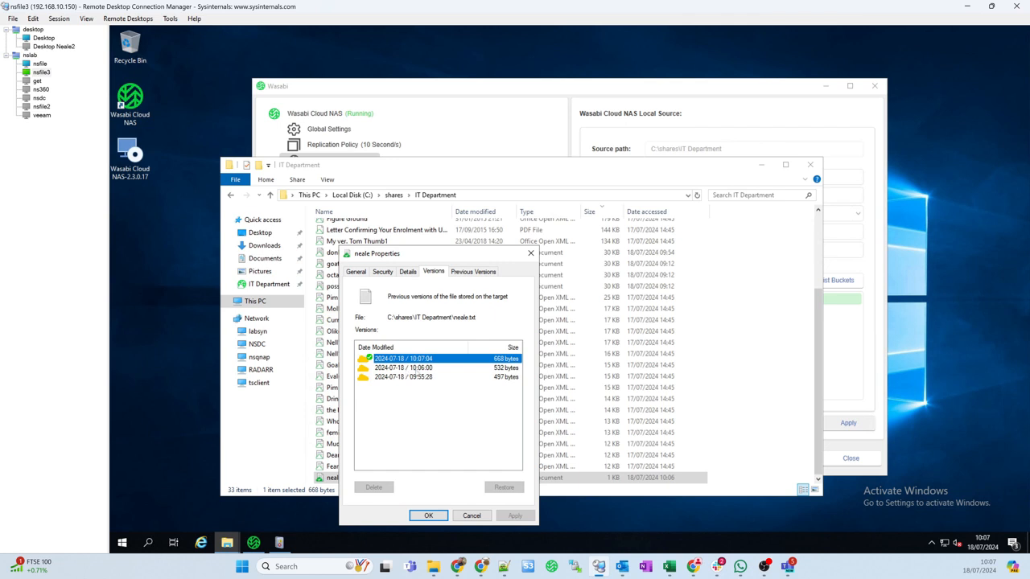
{"action": "left_click", "coordinate": [417, 376]}
{"action": "left_click", "coordinate": [427, 368]}
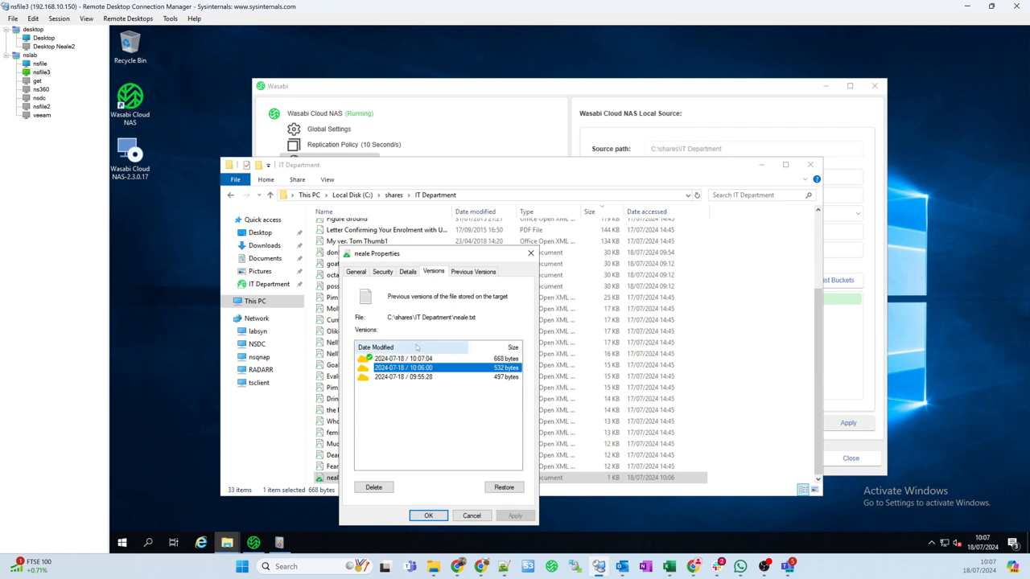
- Restore the 2024-07-18 / 09:55:28 version of the text document and open the document to check its content
{"action": "left_click", "coordinate": [414, 377]}
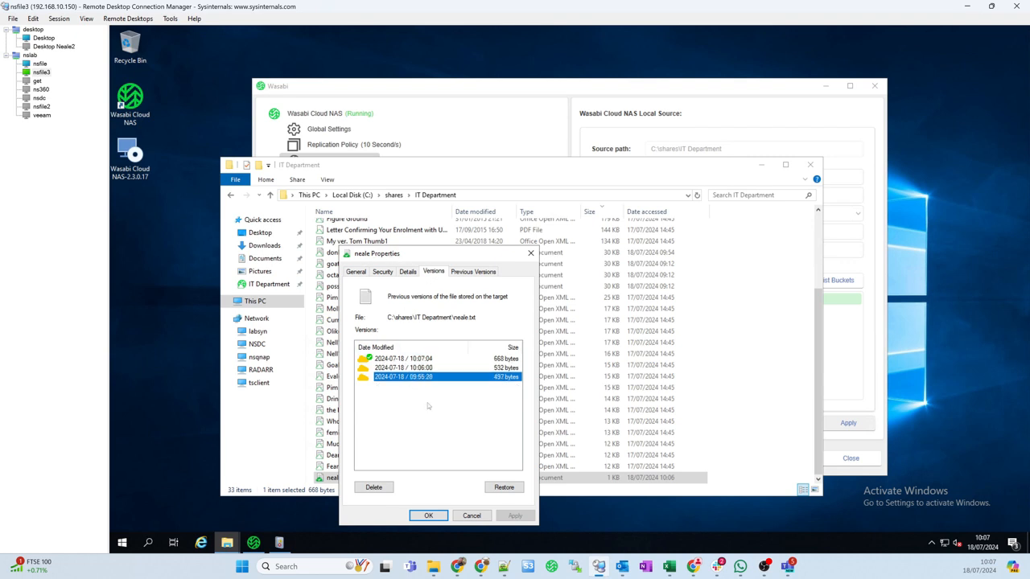
{"action": "left_click", "coordinate": [502, 488]}
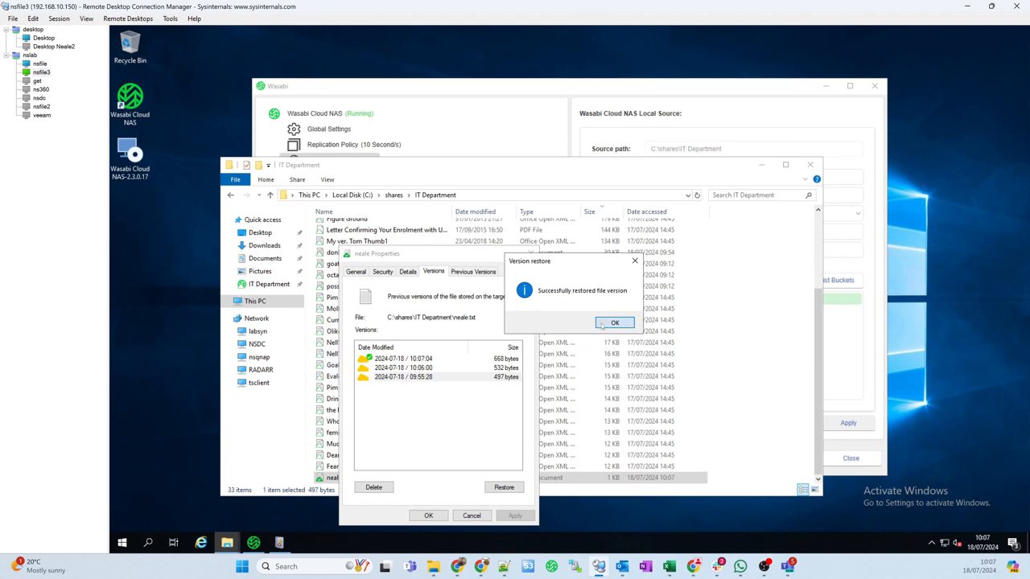
{"action": "left_click", "coordinate": [614, 322]}
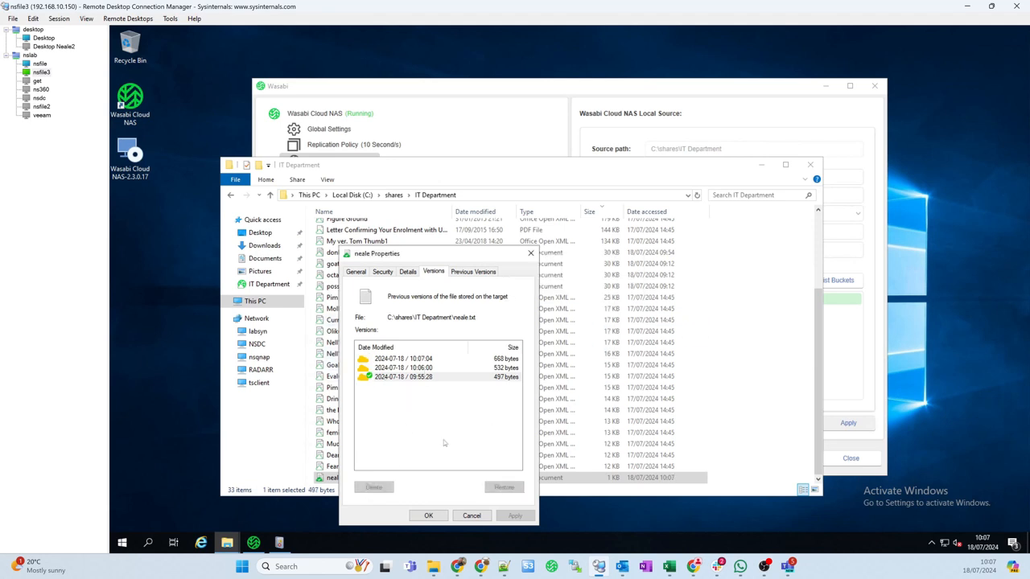
{"action": "left_click", "coordinate": [428, 516]}
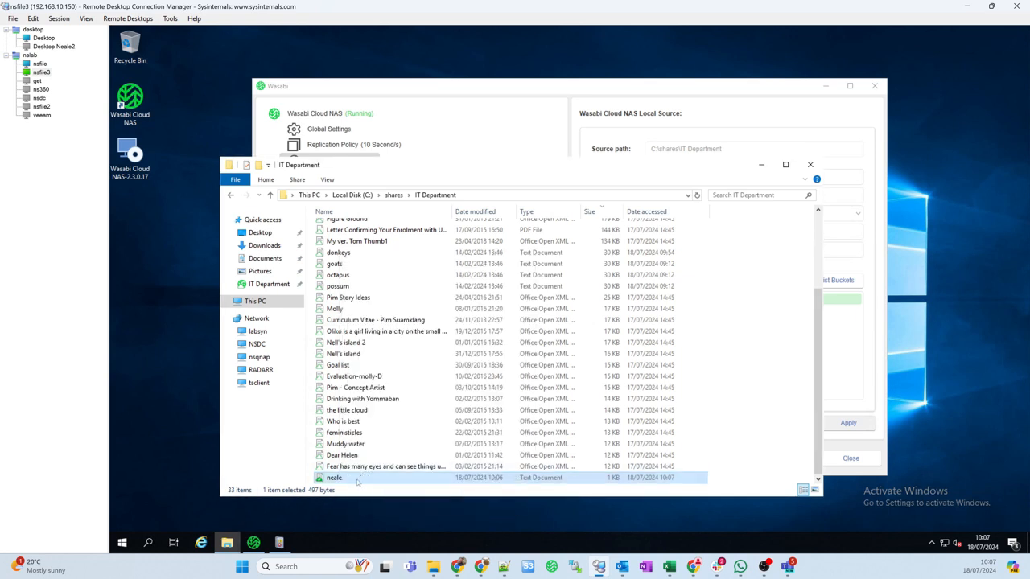
{"action": "double_click", "coordinate": [361, 479]}
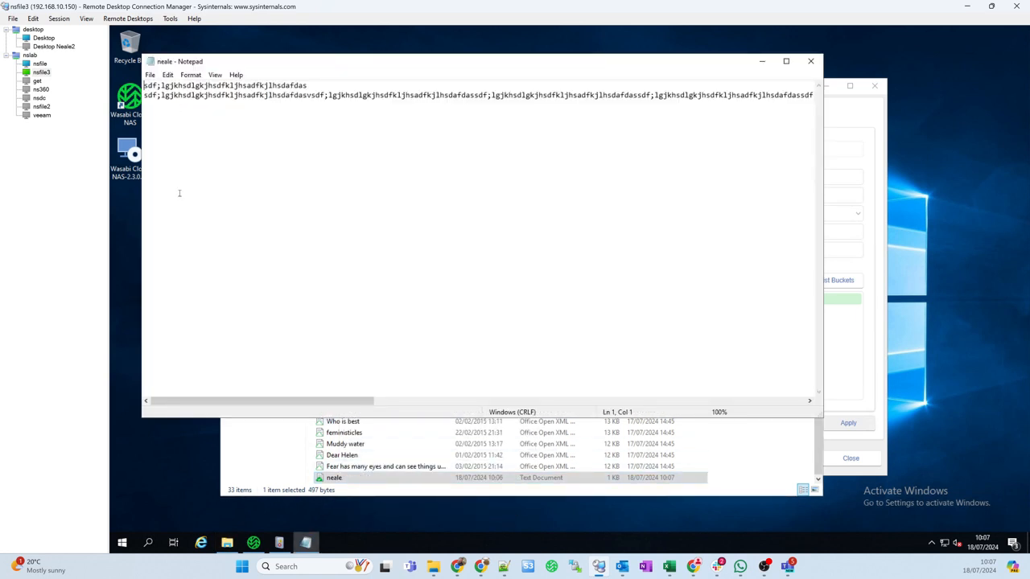
{"action": "left_click", "coordinate": [810, 61]}
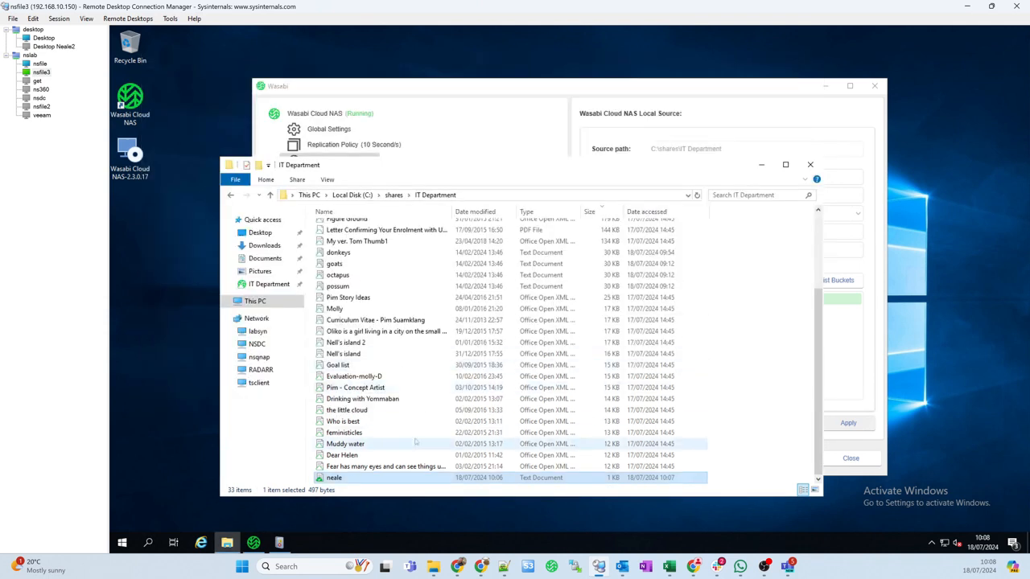
- Display the versioning settings of the ns-it-department bucket in Wasabi Cloud NAS
{"action": "left_click", "coordinate": [443, 91]}
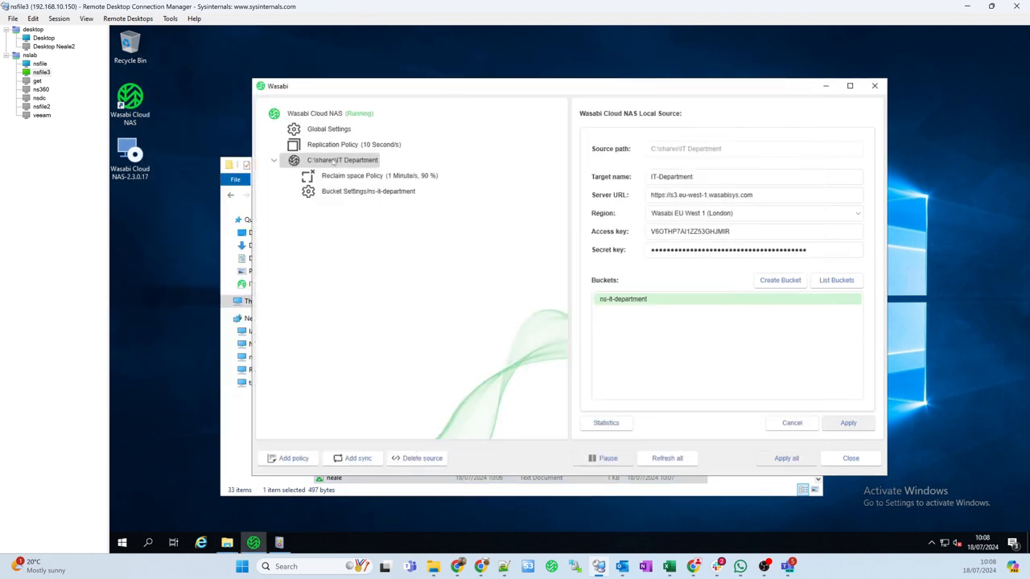
{"action": "left_click", "coordinate": [349, 191]}
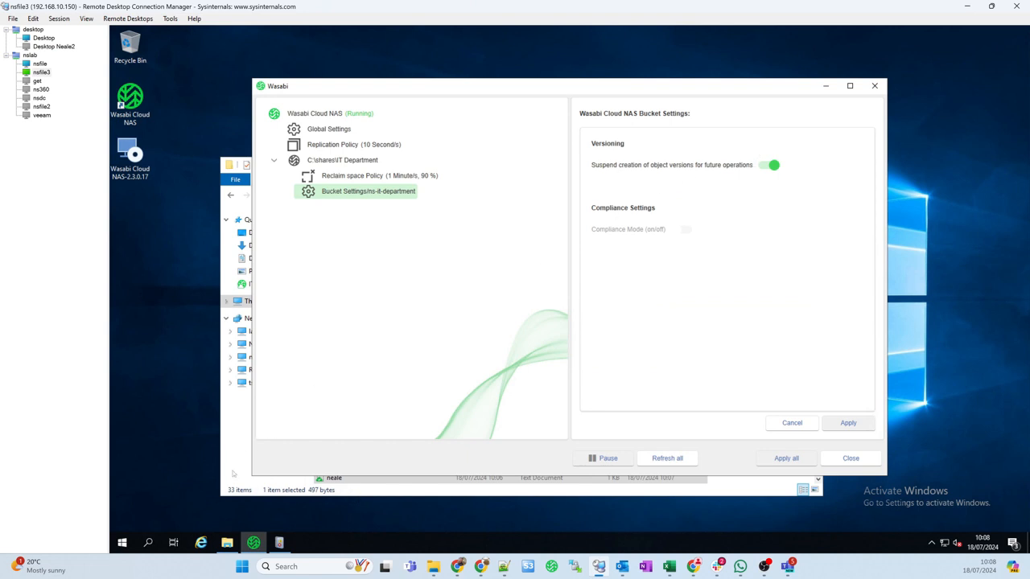
- Restore the 2024-07-18 / 10:07:04 version of the text document and open the document to check its content
{"action": "left_click", "coordinate": [228, 436]}
{"action": "right_click", "coordinate": [348, 481]}
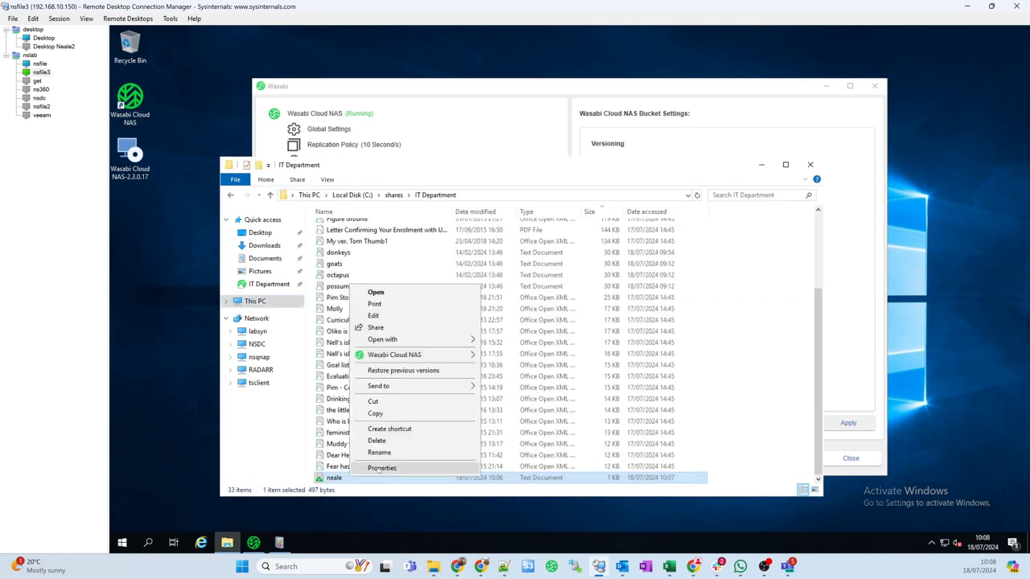
{"action": "left_click", "coordinate": [366, 470]}
{"action": "left_click", "coordinate": [448, 272]}
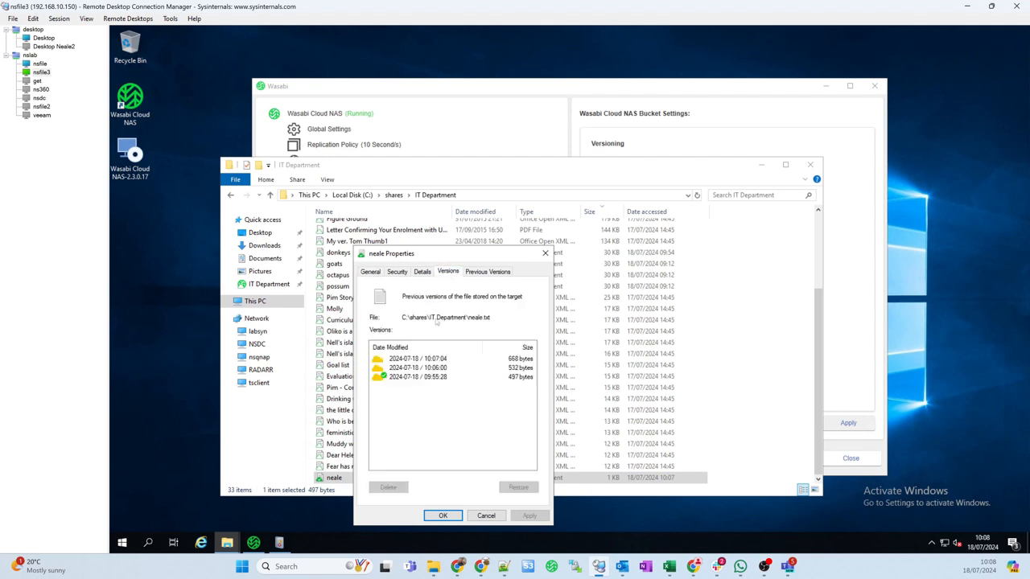
{"action": "left_click", "coordinate": [419, 360]}
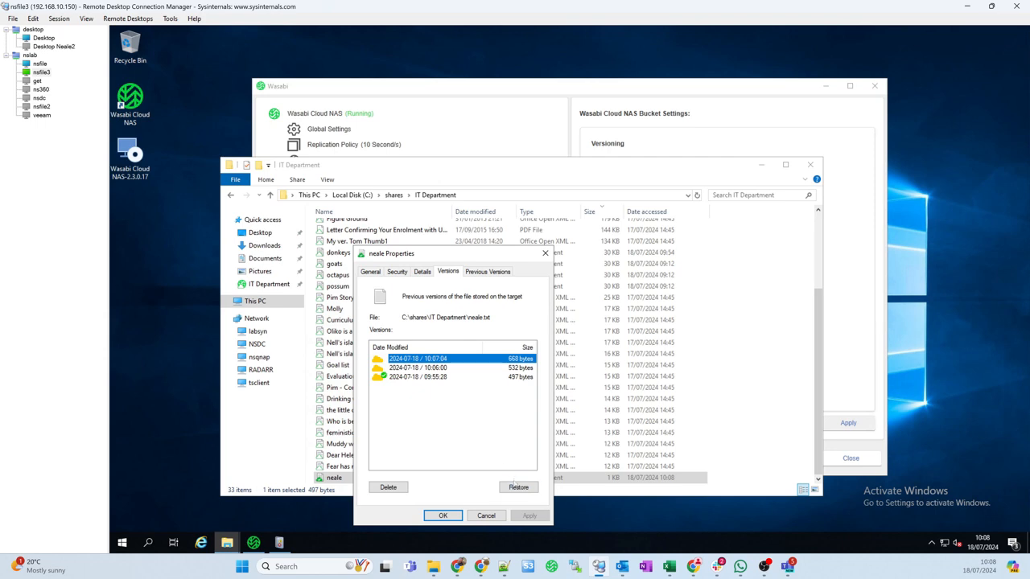
{"action": "left_click", "coordinate": [520, 487]}
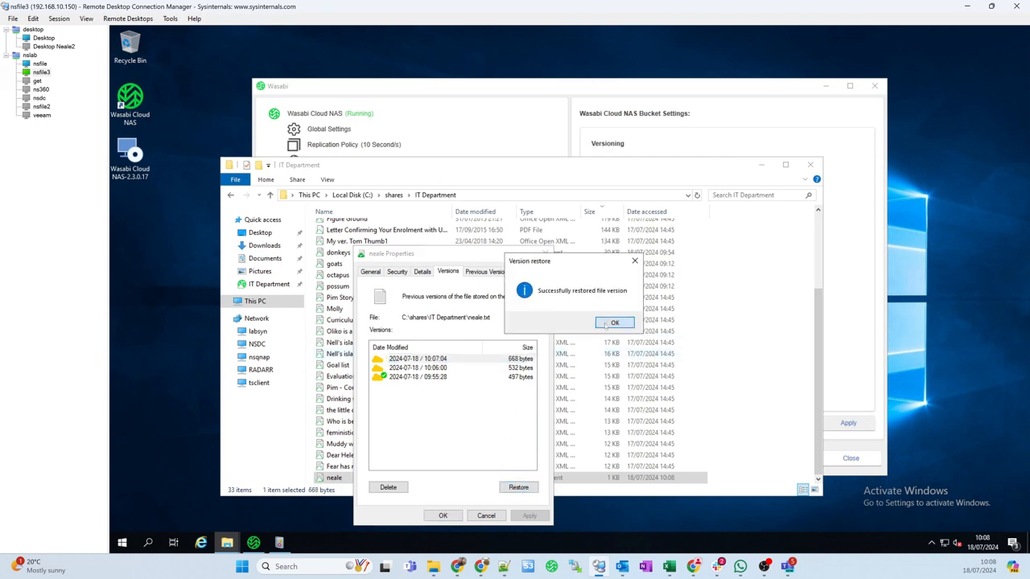
{"action": "left_click", "coordinate": [614, 325]}
{"action": "left_click", "coordinate": [443, 516]}
{"action": "double_click", "coordinate": [378, 478]}
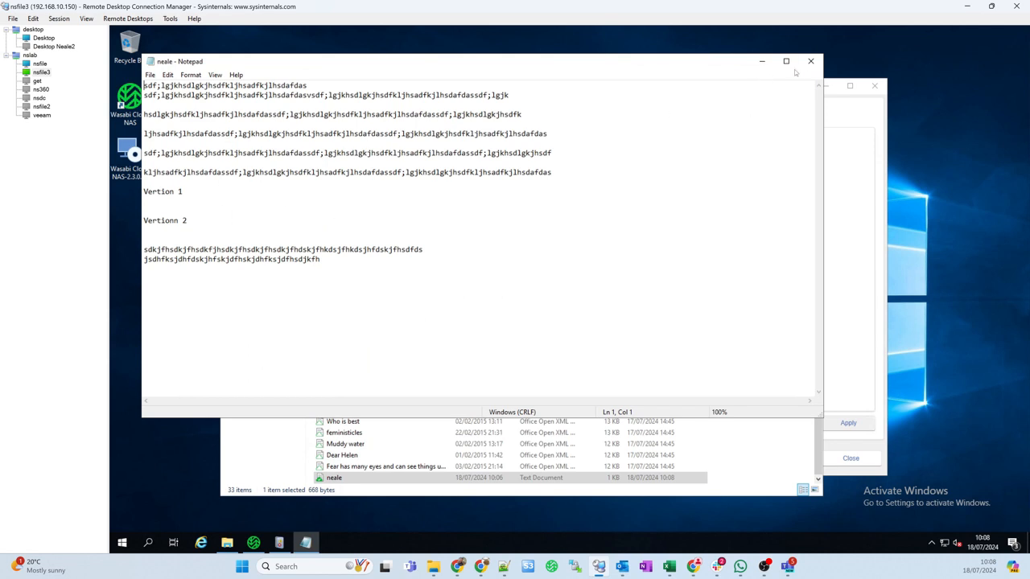
{"action": "left_click", "coordinate": [810, 61]}
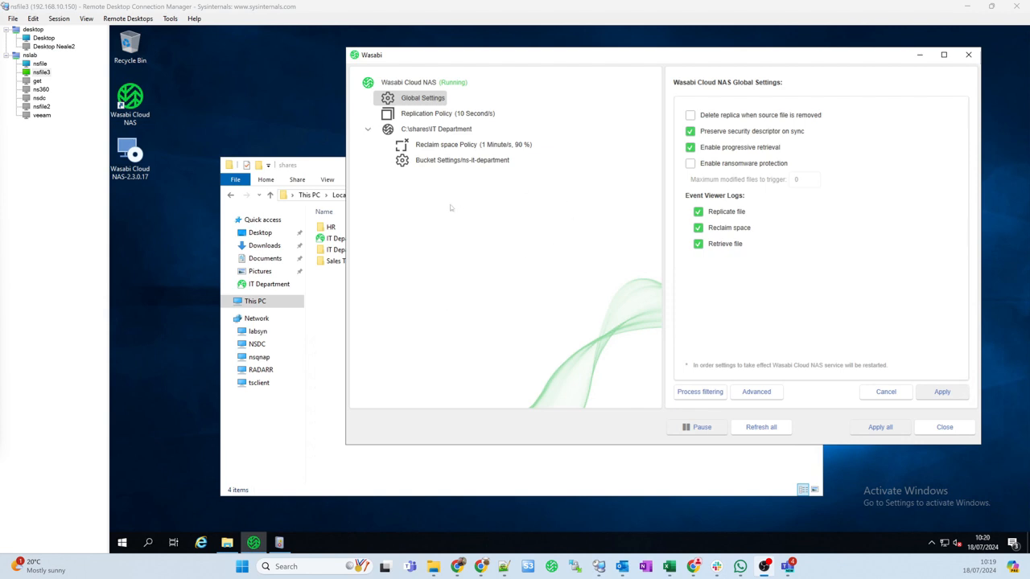
- View the files in the replicated IT Department folder and return to the shares folder
{"action": "left_click", "coordinate": [332, 291]}
{"action": "double_click", "coordinate": [351, 239]}
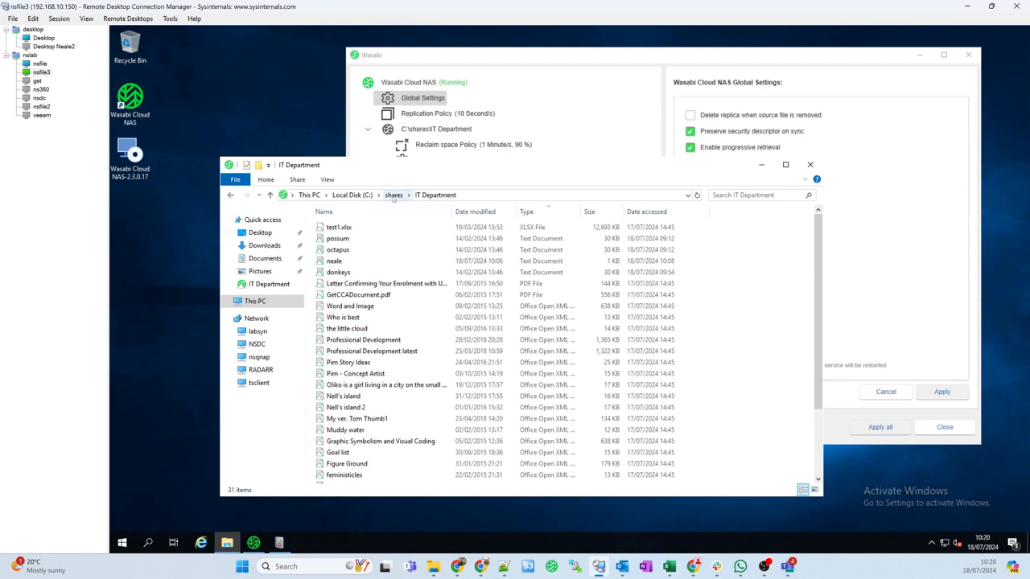
{"action": "left_click", "coordinate": [394, 195]}
- Delete the C:\shares\IT Department source from Wasabi Cloud NAS and confirm the deletion
{"action": "left_click", "coordinate": [543, 59]}
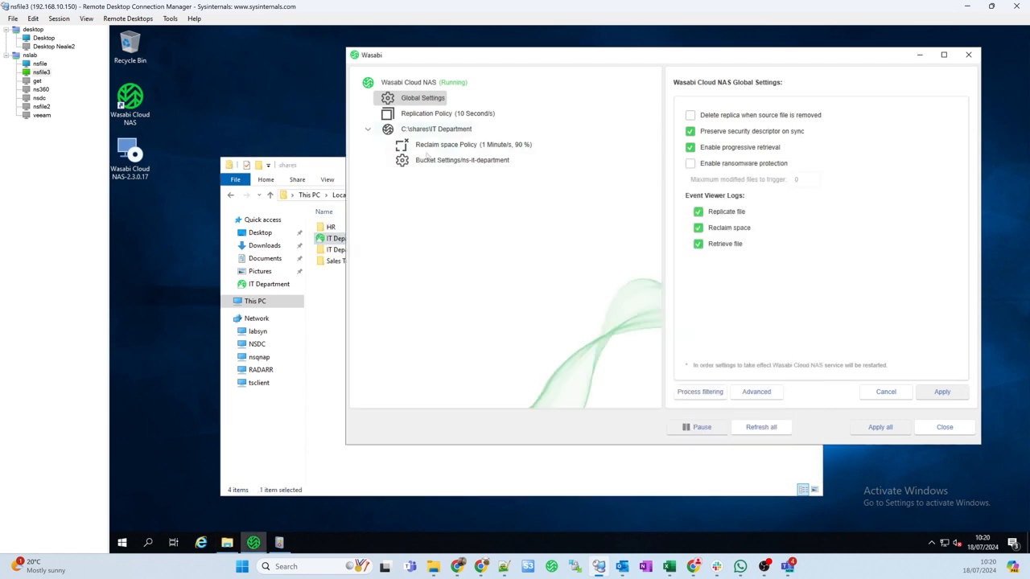
{"action": "left_click", "coordinate": [427, 132]}
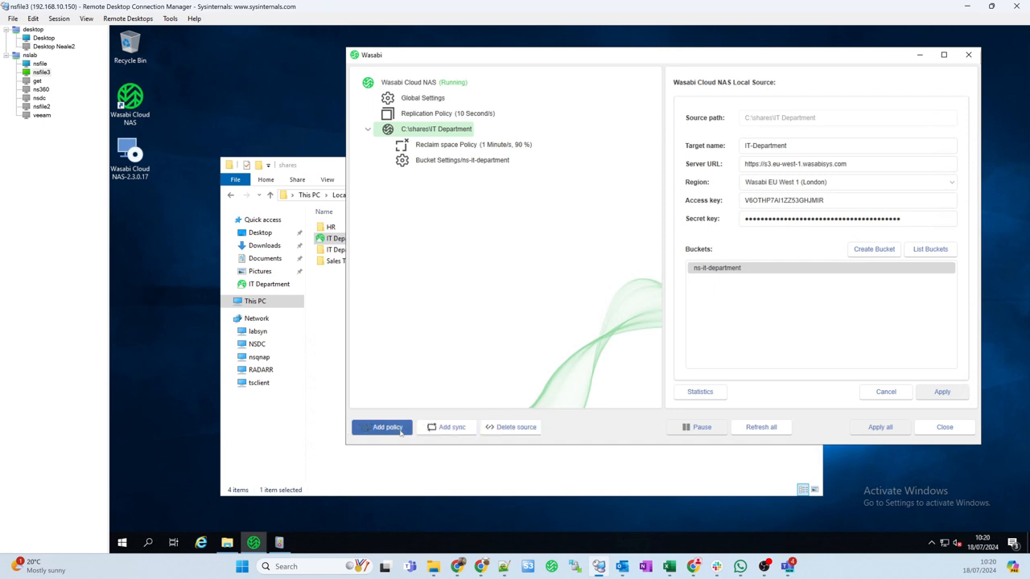
{"action": "left_click", "coordinate": [527, 430]}
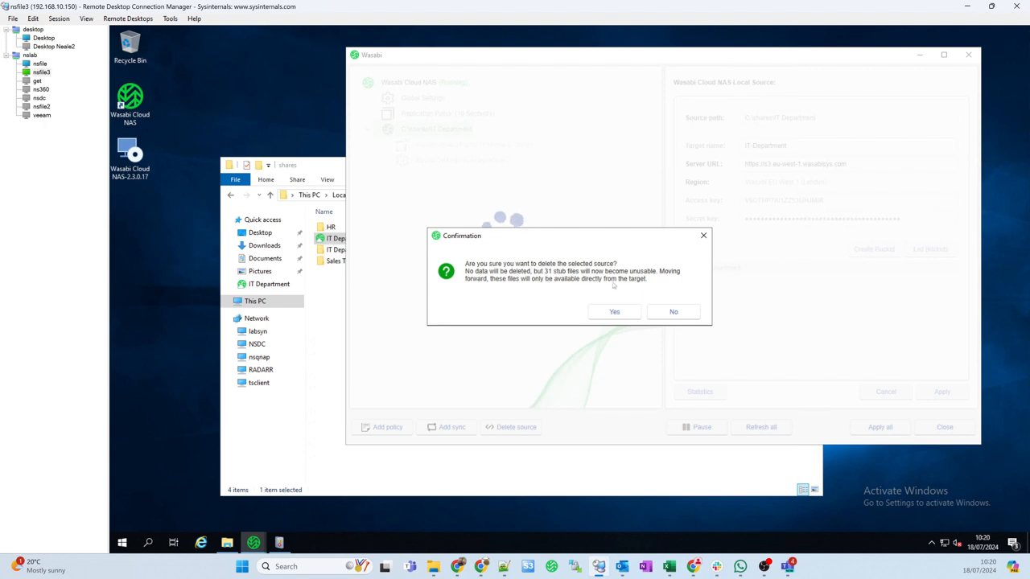
{"action": "left_click", "coordinate": [614, 312]}
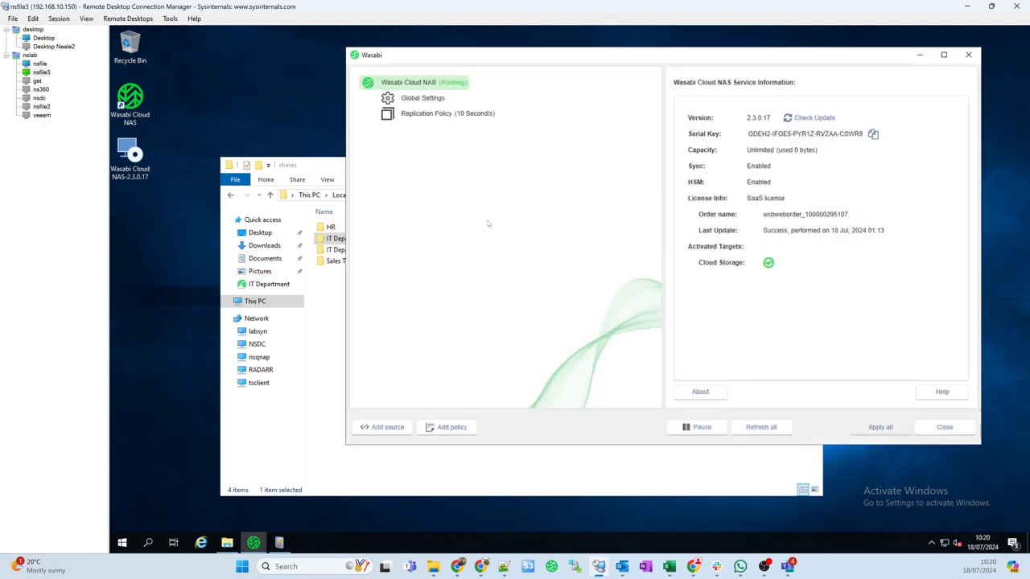
- Check the properties of the Professional Development document in the local IT Department folder and return to the shares folder
{"action": "double_click", "coordinate": [334, 239]}
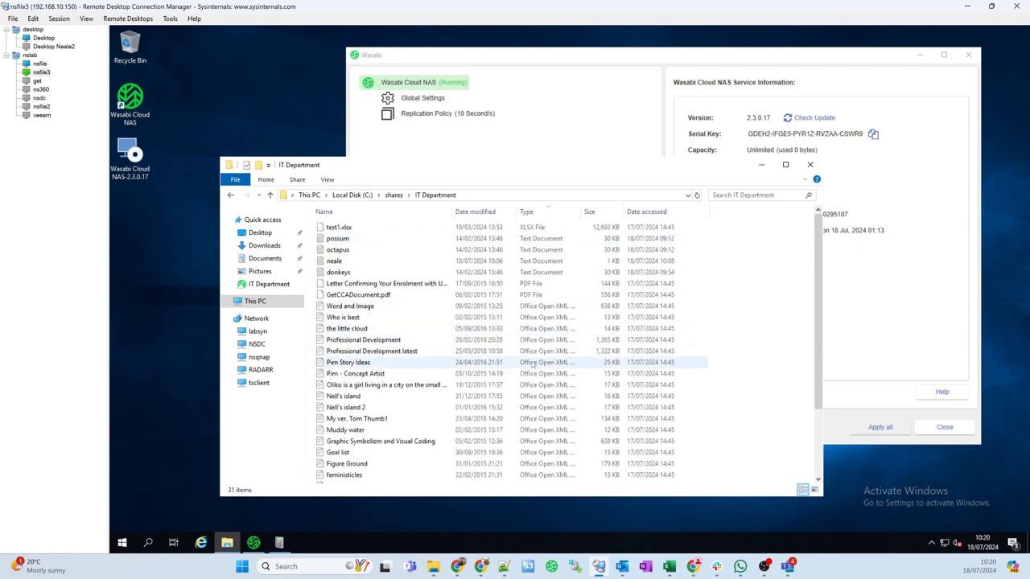
{"action": "right_click", "coordinate": [367, 343]}
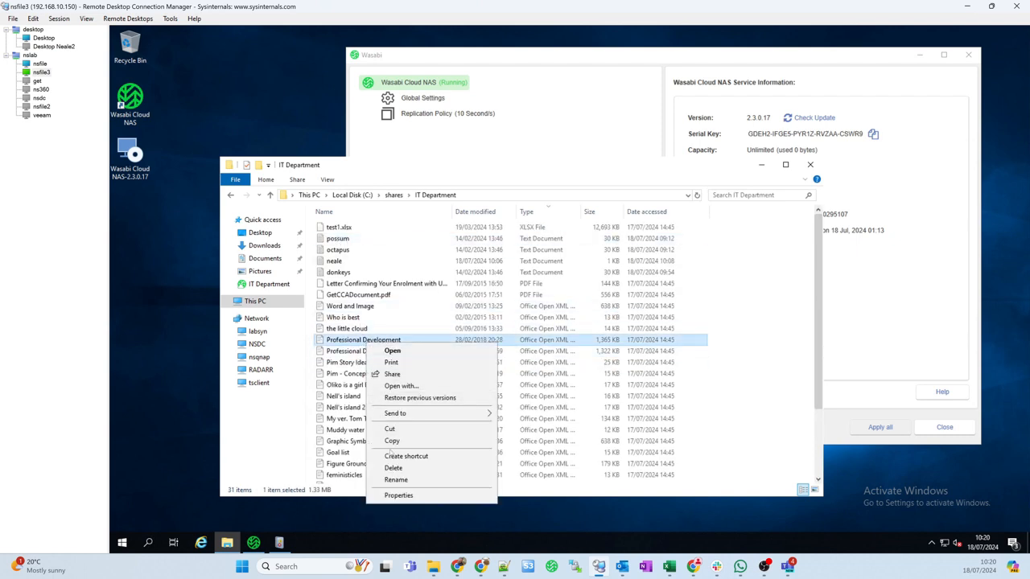
{"action": "left_click", "coordinate": [400, 495]}
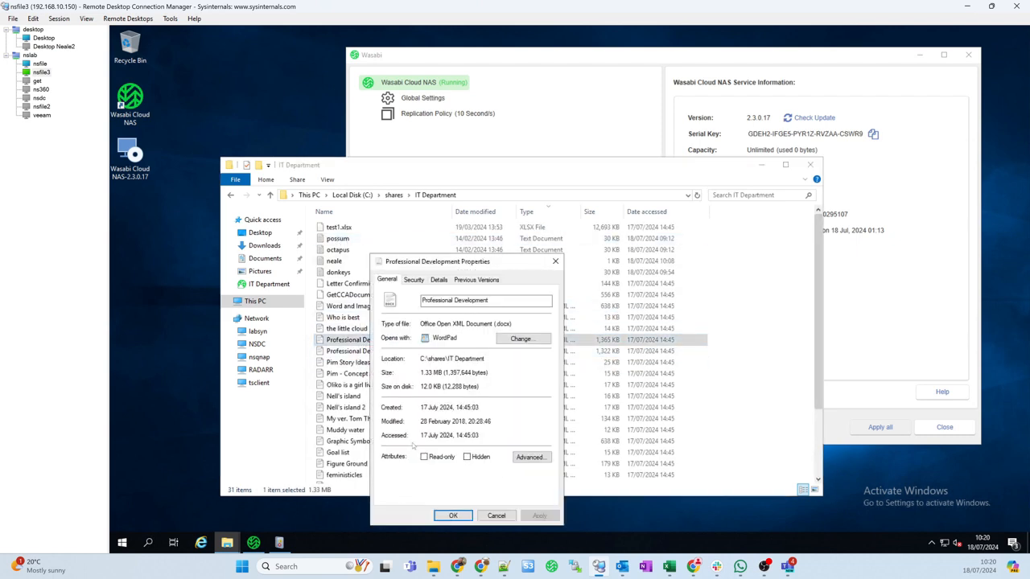
{"action": "left_click", "coordinate": [493, 518]}
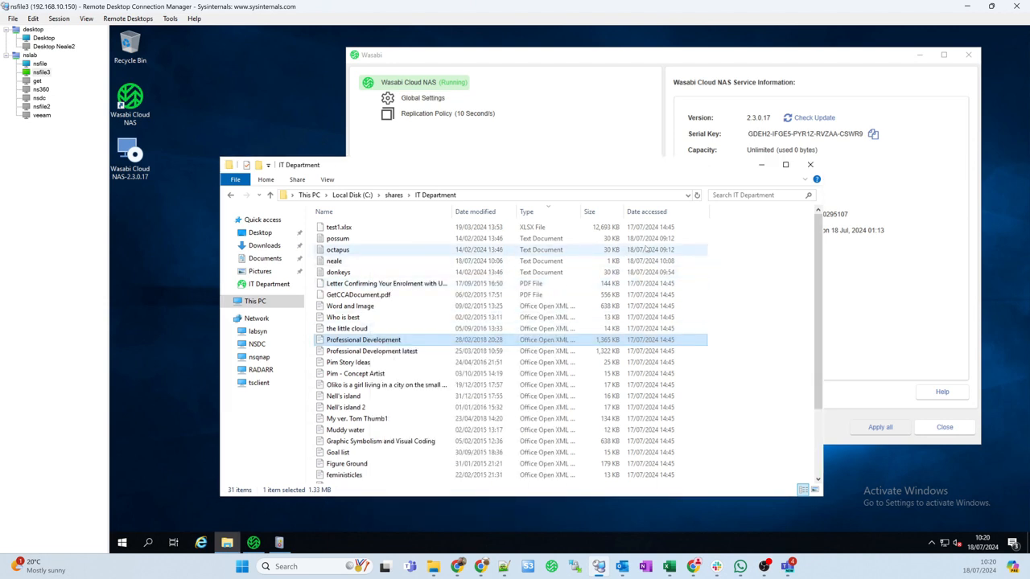
{"action": "left_click", "coordinate": [394, 200]}
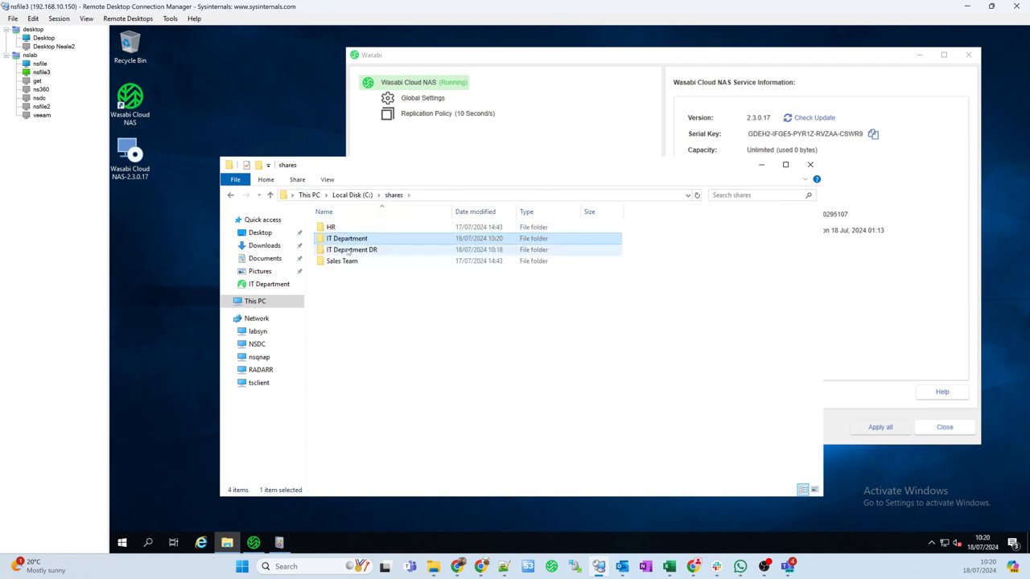
- Add the folder C:\shares\IT Department DR as a new source in Wasabi Cloud NAS
{"action": "left_click", "coordinate": [346, 251]}
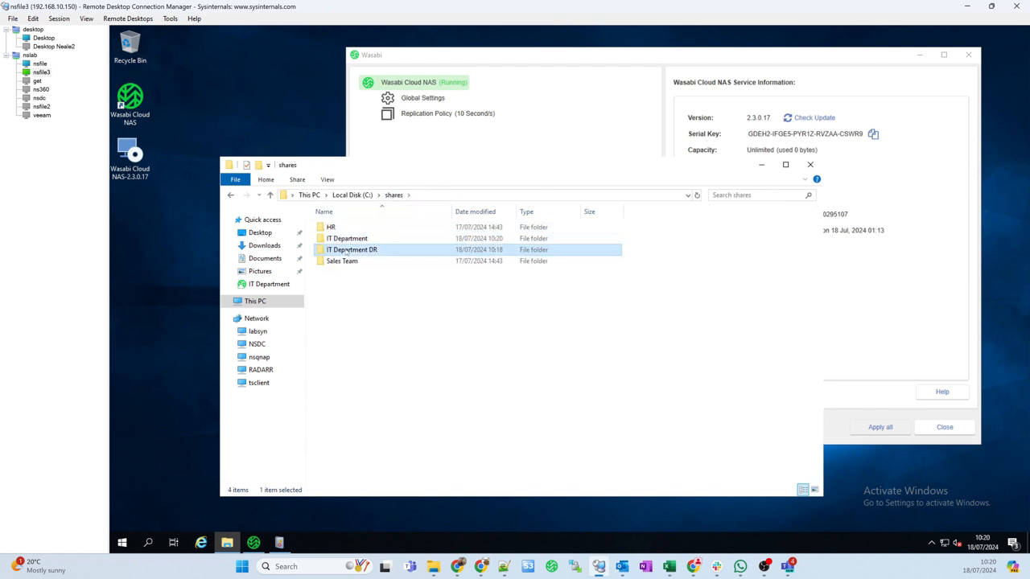
{"action": "left_click", "coordinate": [588, 74]}
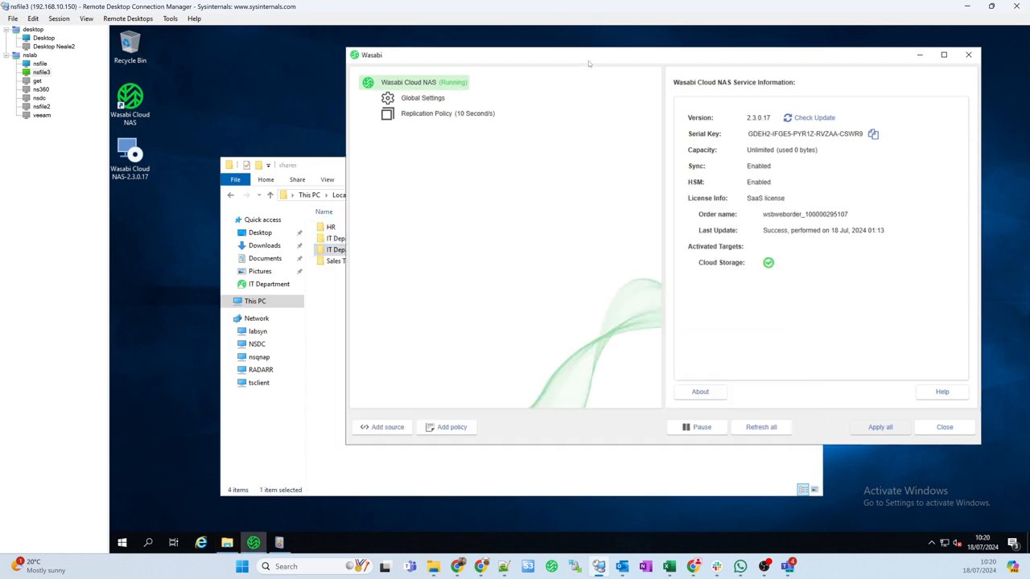
{"action": "left_click", "coordinate": [391, 431]}
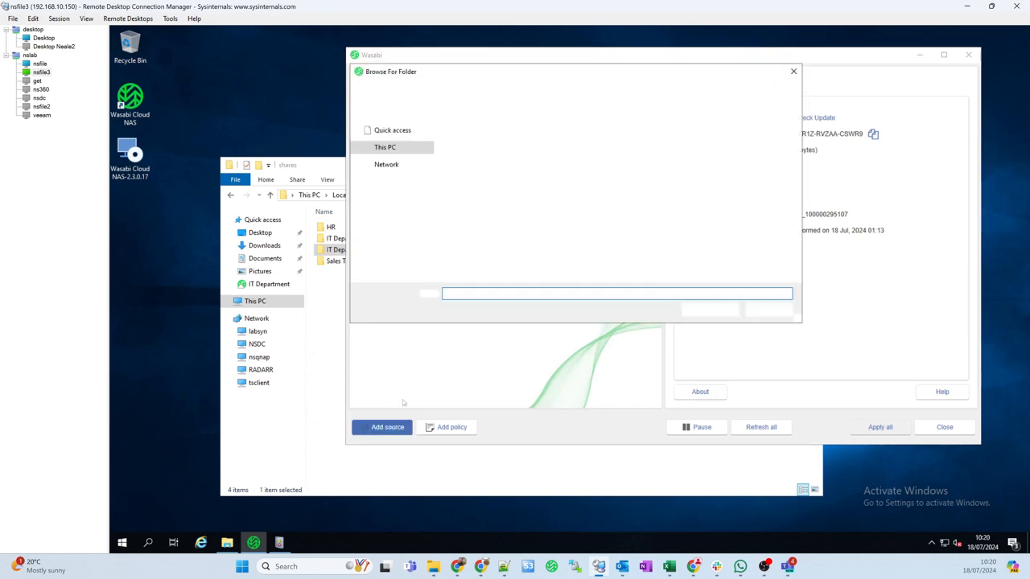
{"action": "left_click", "coordinate": [403, 210]}
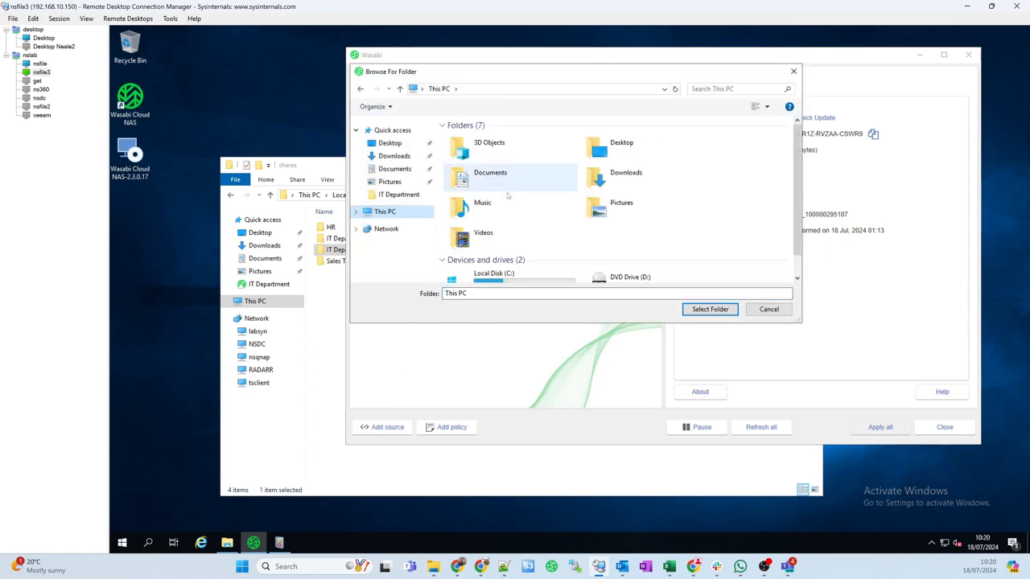
{"action": "double_click", "coordinate": [503, 267]}
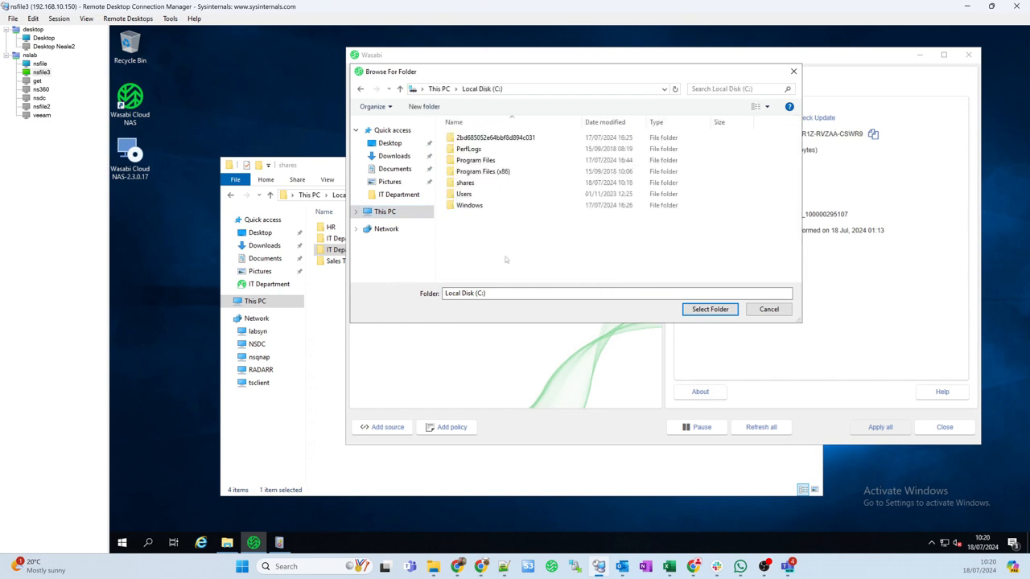
{"action": "double_click", "coordinate": [466, 183]}
{"action": "double_click", "coordinate": [475, 160]}
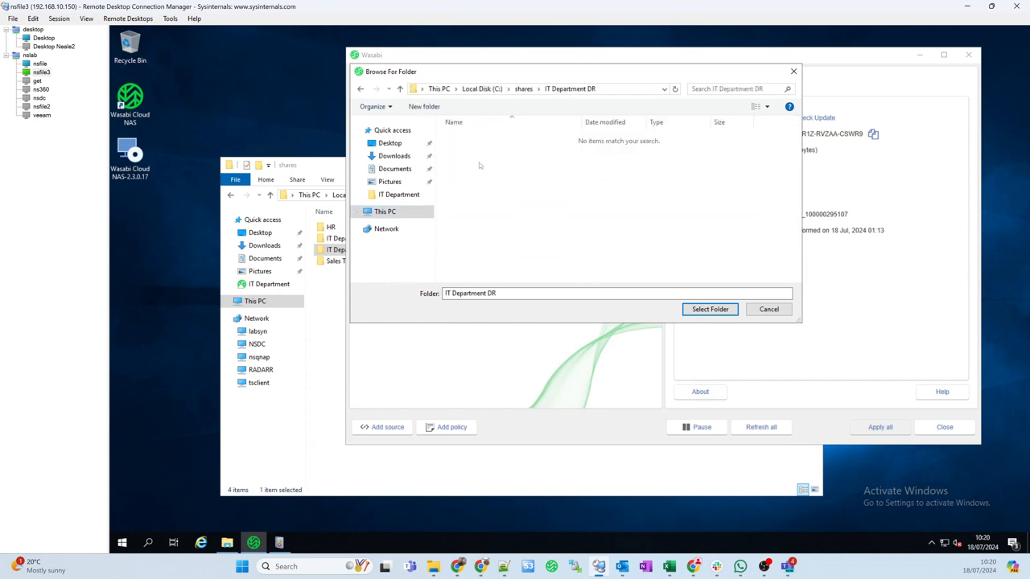
{"action": "left_click", "coordinate": [690, 308]}
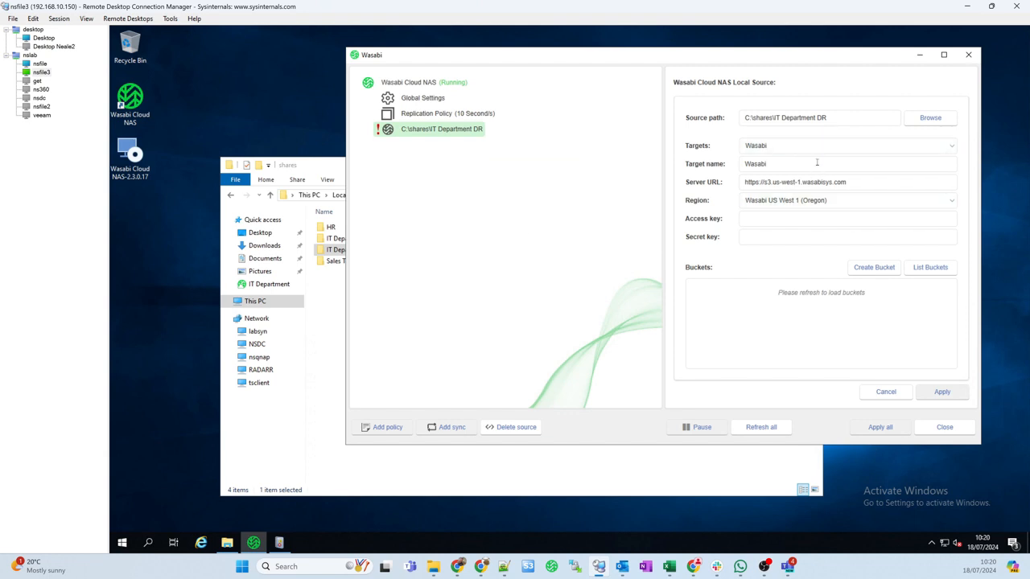
- Name the new source's target nd-it-dr and set its region to Wasabi EU West 1 (London)
{"action": "left_click_drag", "start_coordinate": [812, 163], "coordinate": [716, 165]}
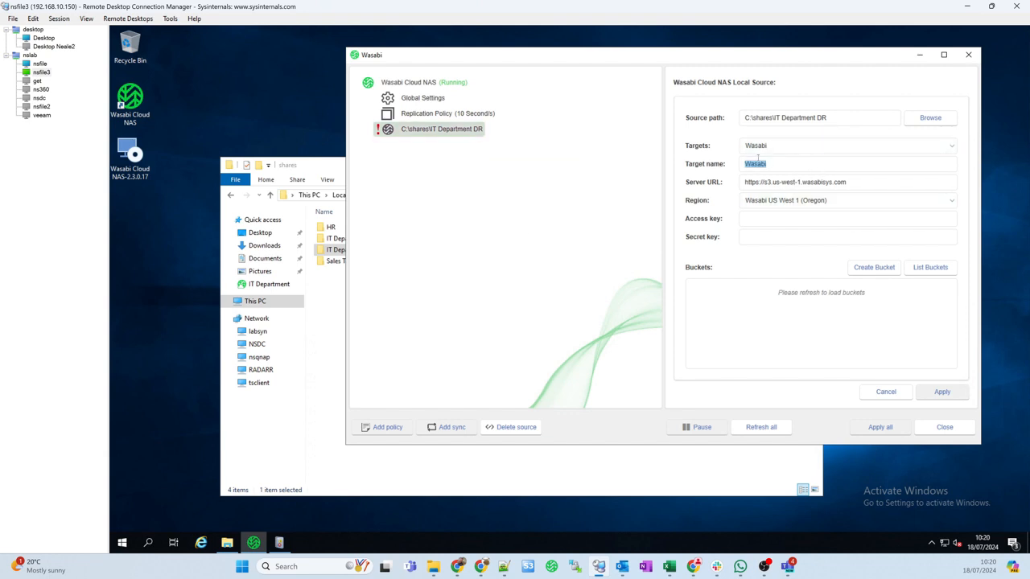
{"action": "type", "text": "nd-it-dr"}
{"action": "left_click", "coordinate": [778, 200]}
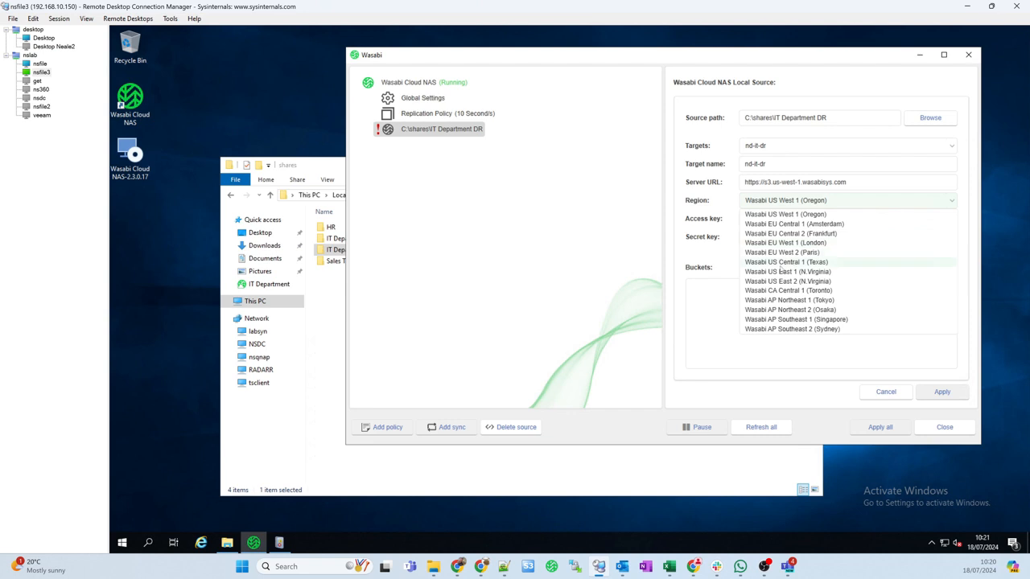
{"action": "left_click", "coordinate": [768, 243]}
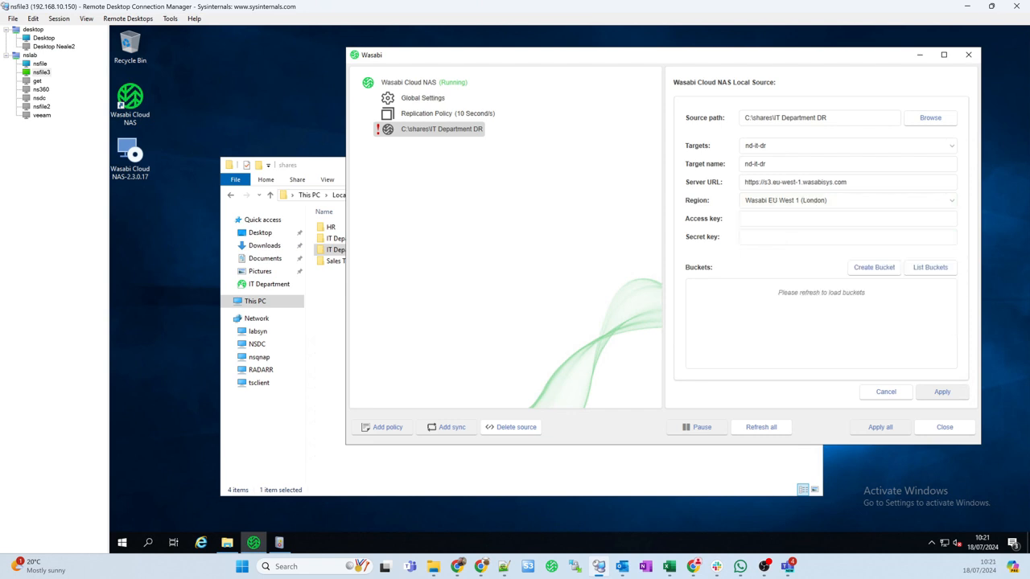
- Switch to the Wasabi web console and delete the existing root account access key
{"action": "key", "text": "alt+Tab"}
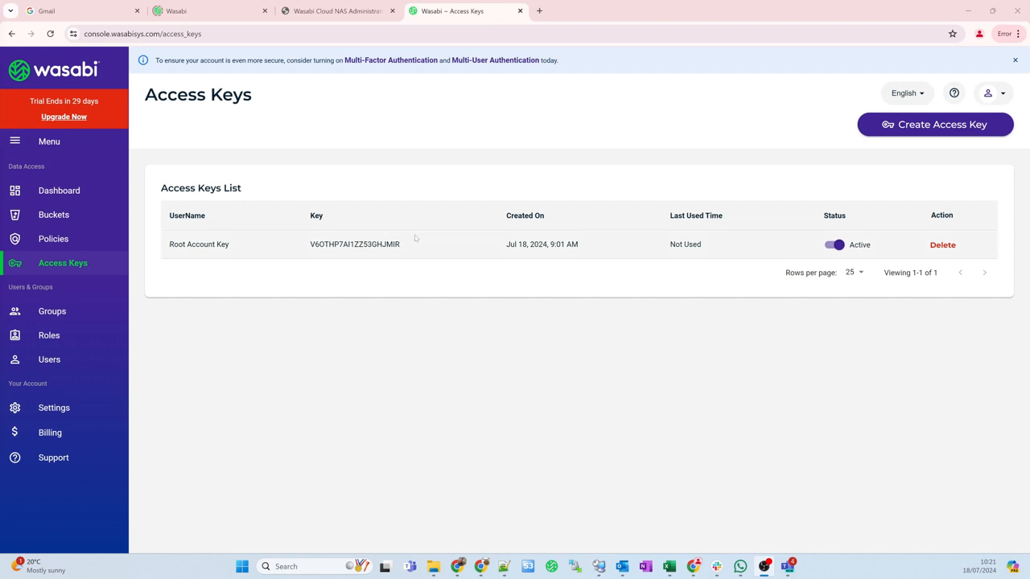
{"action": "left_click", "coordinate": [941, 246]}
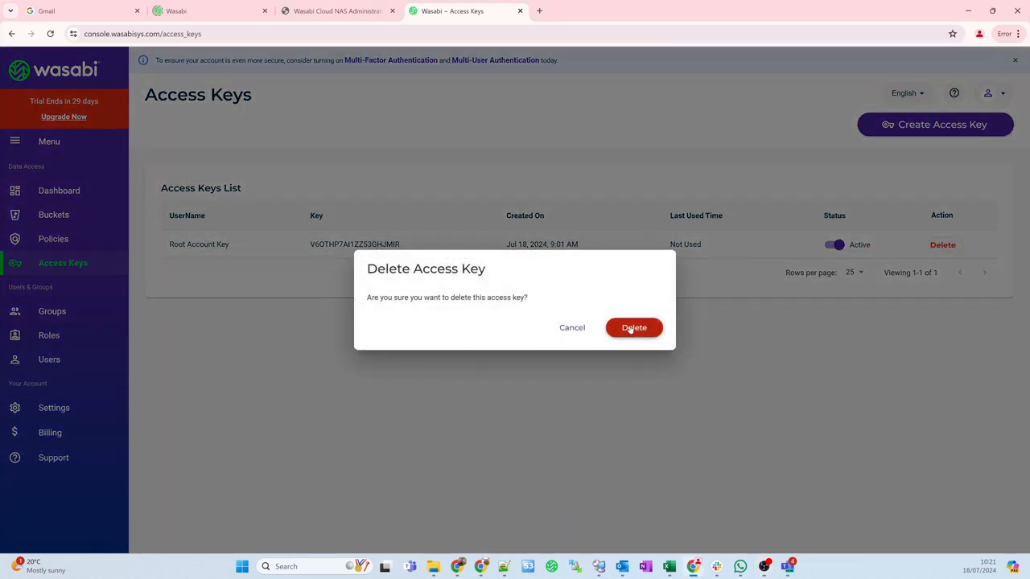
{"action": "left_click", "coordinate": [633, 327]}
- Create a new root user access key and copy the keys to the clipboard
{"action": "left_click", "coordinate": [931, 125]}
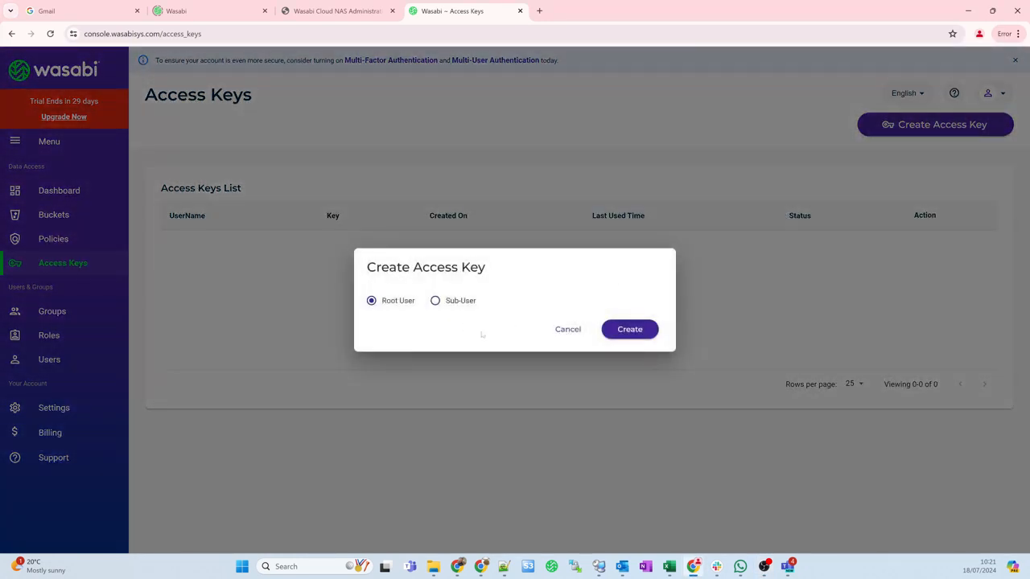
{"action": "left_click", "coordinate": [628, 329]}
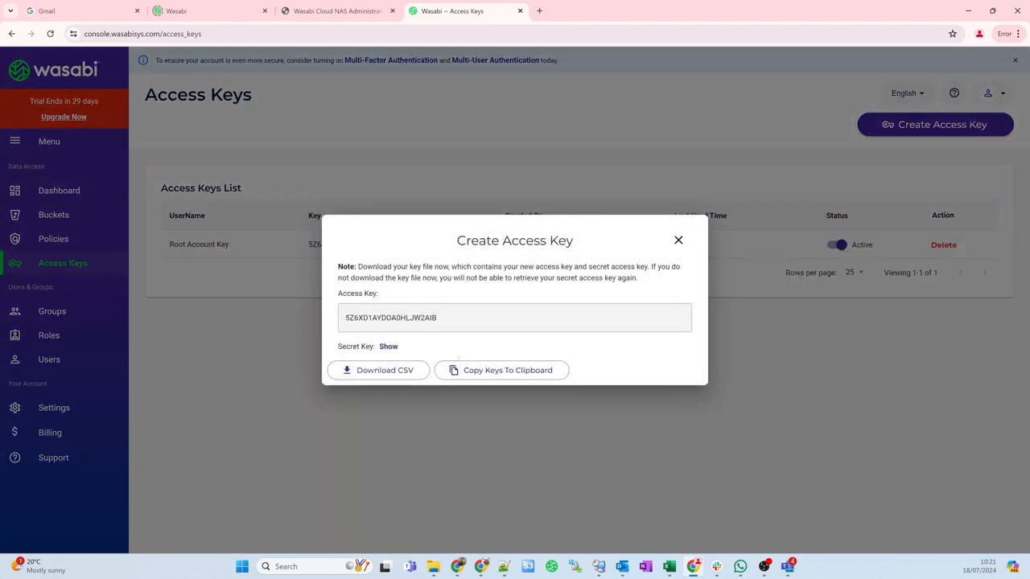
{"action": "left_click", "coordinate": [477, 372]}
{"action": "left_click", "coordinate": [679, 240]}
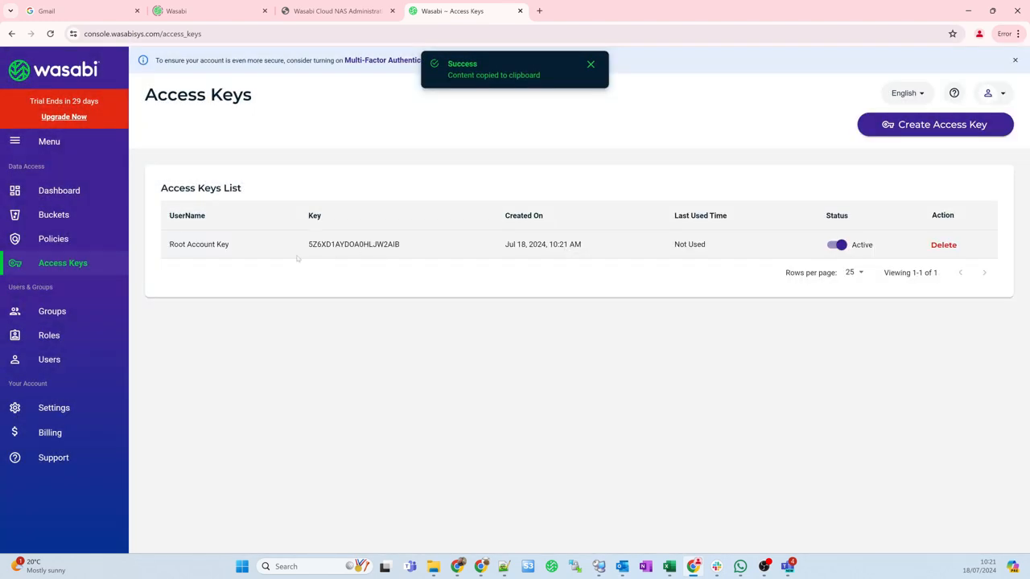
- Return to Wasabi Cloud NAS, enter the new access key and secret key for the IT Department DR source, and list the buckets
{"action": "left_click", "coordinate": [504, 566]}
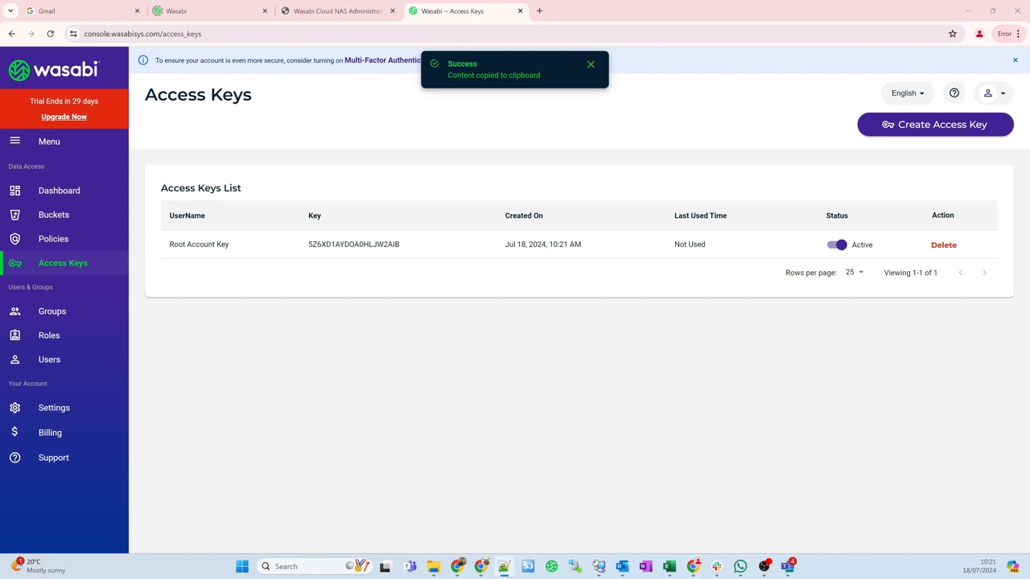
{"action": "left_click", "coordinate": [969, 12]}
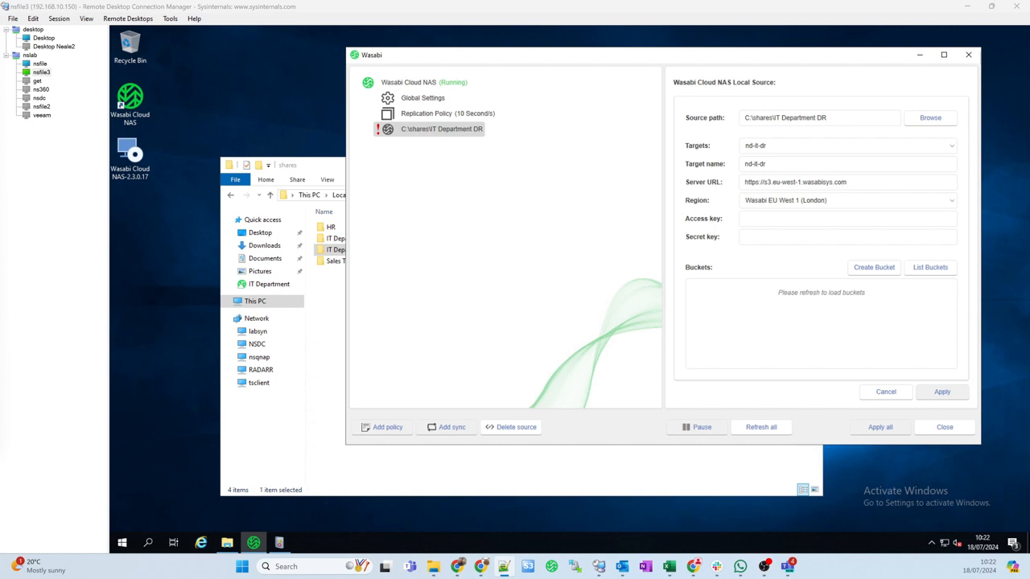
{"action": "key", "text": "ctrl+v"}
{"action": "left_click", "coordinate": [826, 234]}
{"action": "key", "text": "ctrl+v"}
{"action": "left_click", "coordinate": [959, 274]}
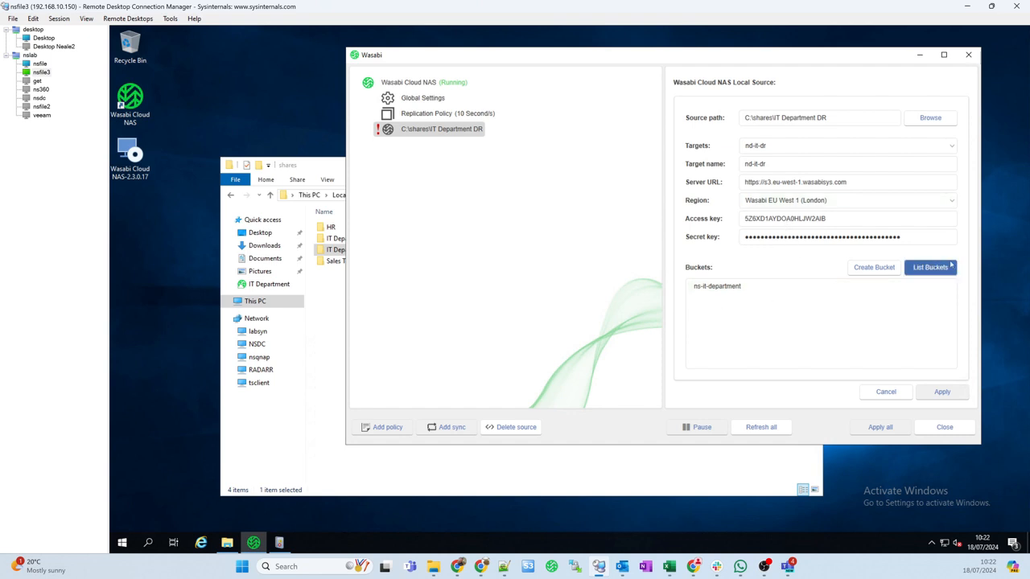
- Pair the IT Department DR source with the ns-it-department bucket, using Import on demand for the existing cloud data
{"action": "left_click", "coordinate": [718, 288]}
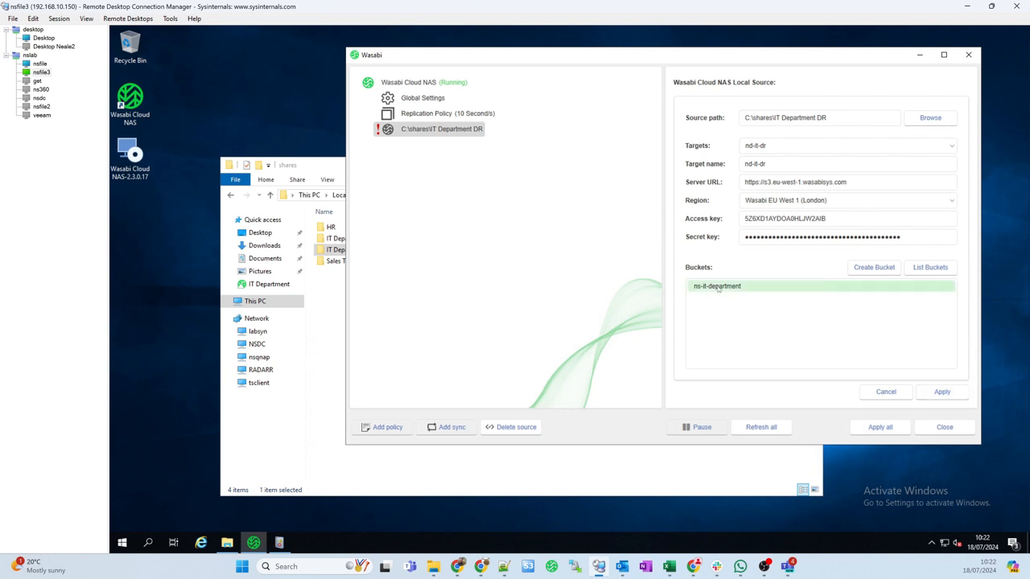
{"action": "left_click", "coordinate": [938, 394]}
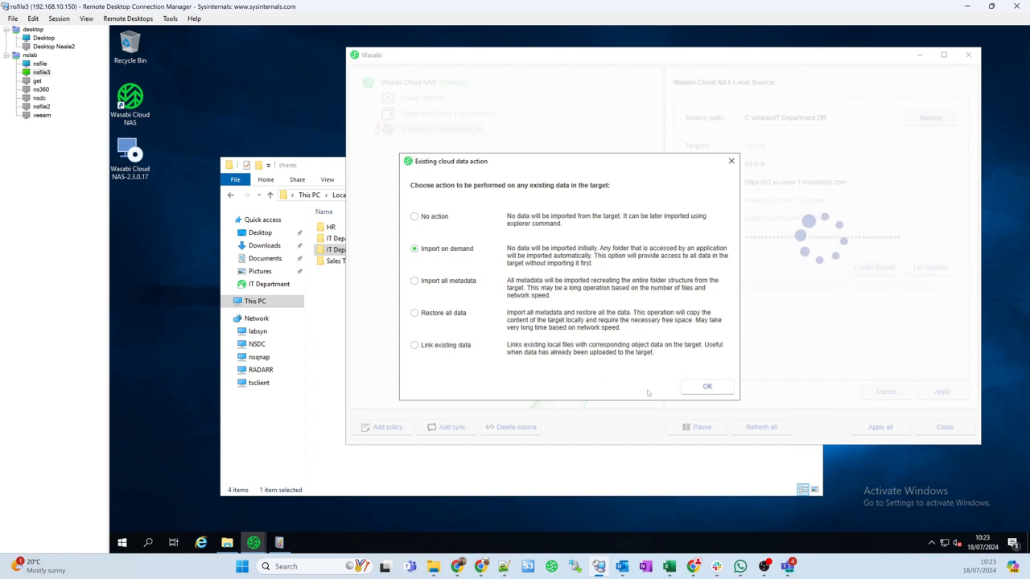
{"action": "left_click", "coordinate": [708, 386]}
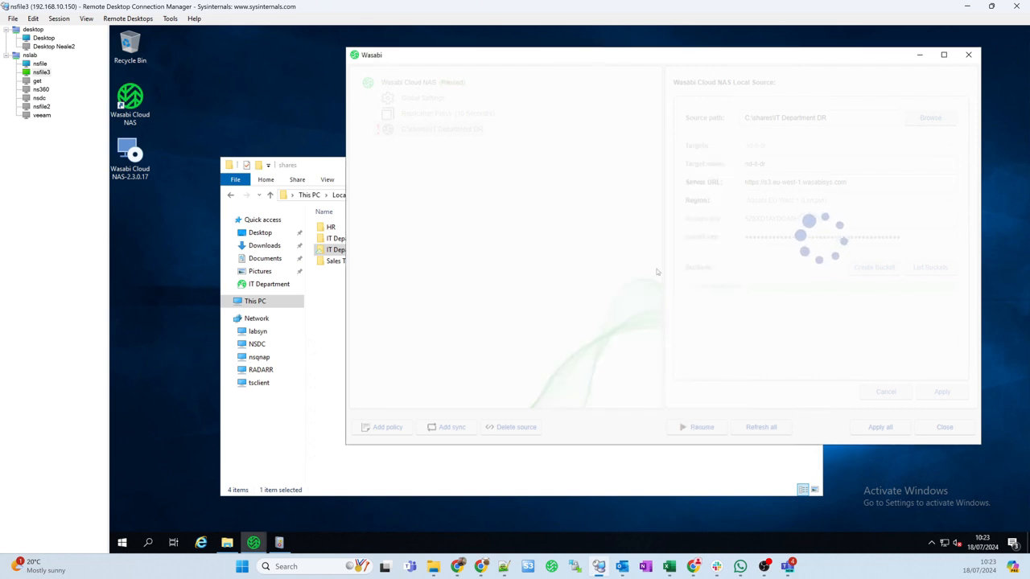
- Open the versioned text document and the goats document from the IT Department DR folder to check their contents, and return to the bucket settings
{"action": "left_click", "coordinate": [332, 312]}
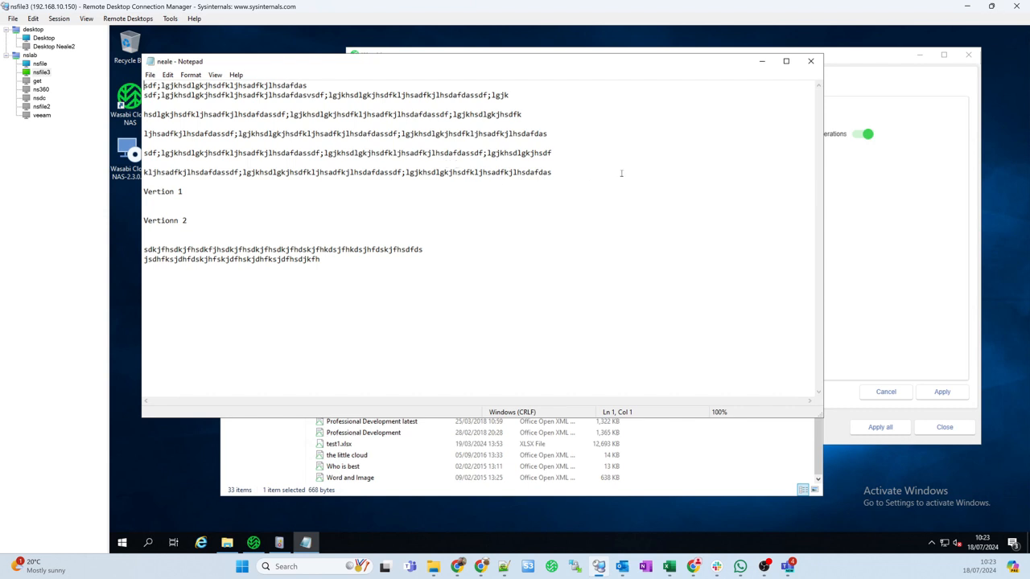
{"action": "left_click", "coordinate": [810, 61]}
{"action": "scroll", "coordinate": [338, 299], "scroll_direction": "up", "scroll_amount": 3}
{"action": "double_click", "coordinate": [336, 375]}
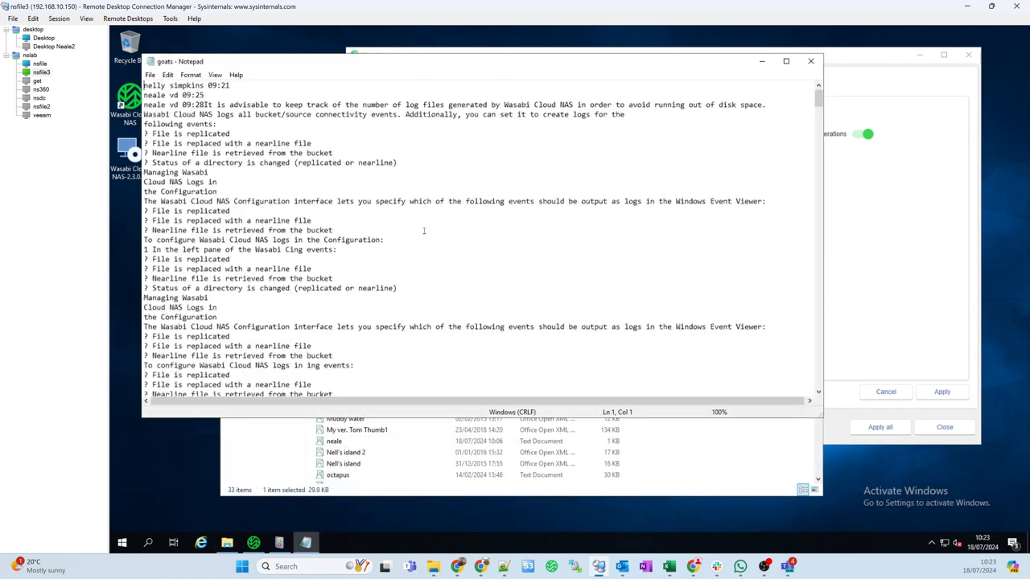
{"action": "scroll", "coordinate": [372, 221], "scroll_direction": "down", "scroll_amount": 7}
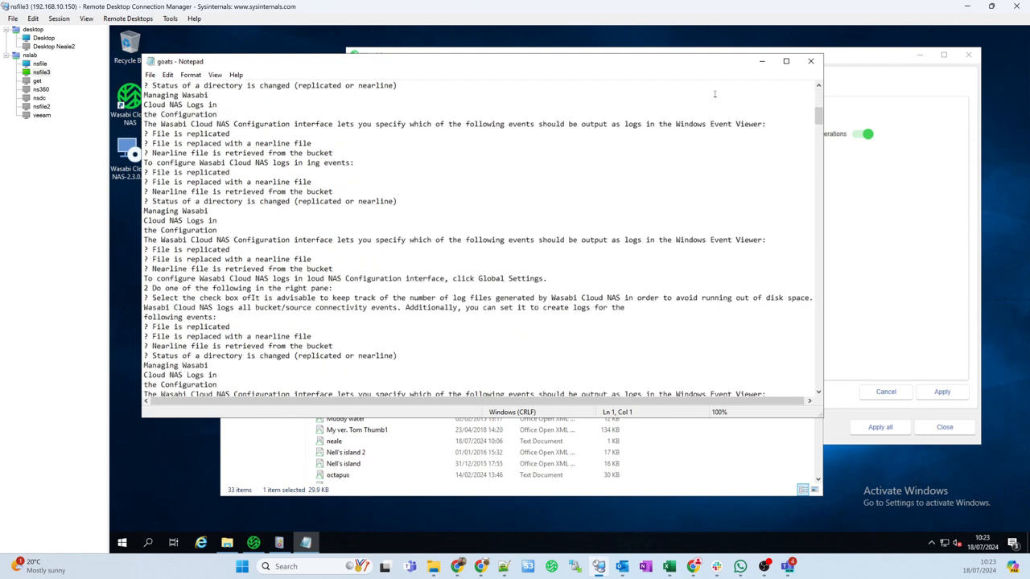
{"action": "left_click", "coordinate": [811, 61]}
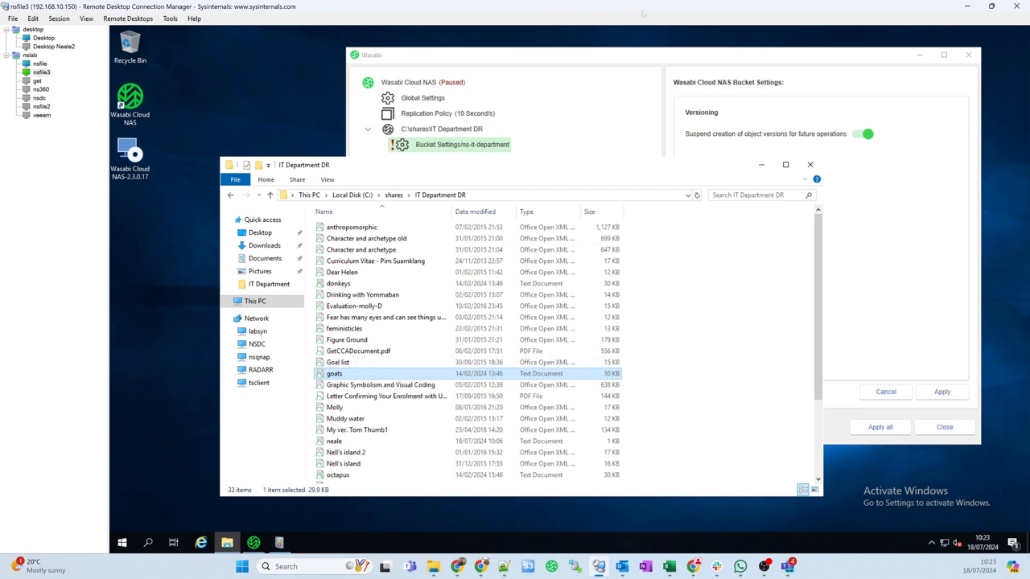
{"action": "left_click", "coordinate": [618, 58]}
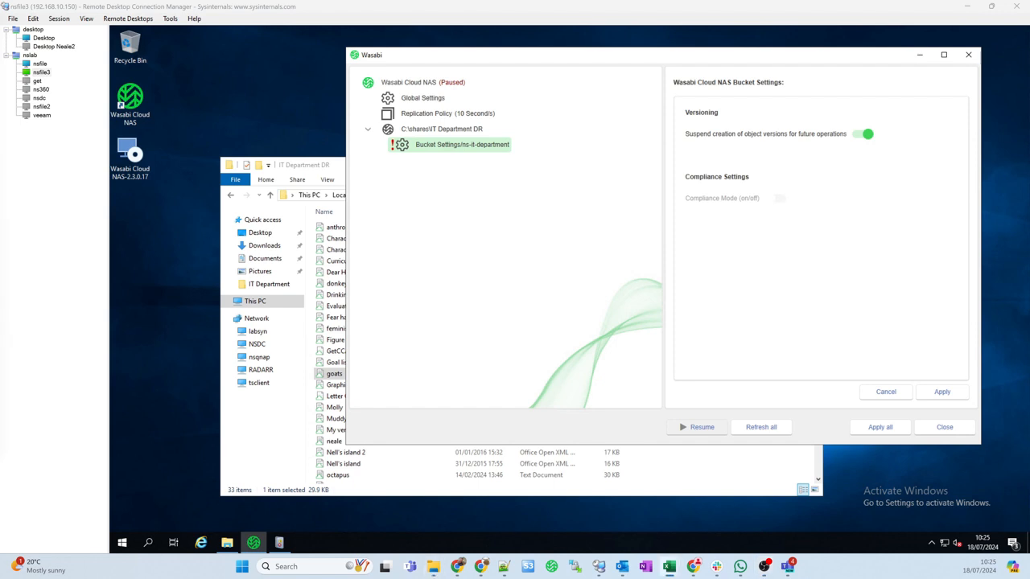
- Switch to the Cloud NAS POC Test Plan workbook in Excel and increase row 7's height to fit its full item text
{"action": "left_click", "coordinate": [669, 566]}
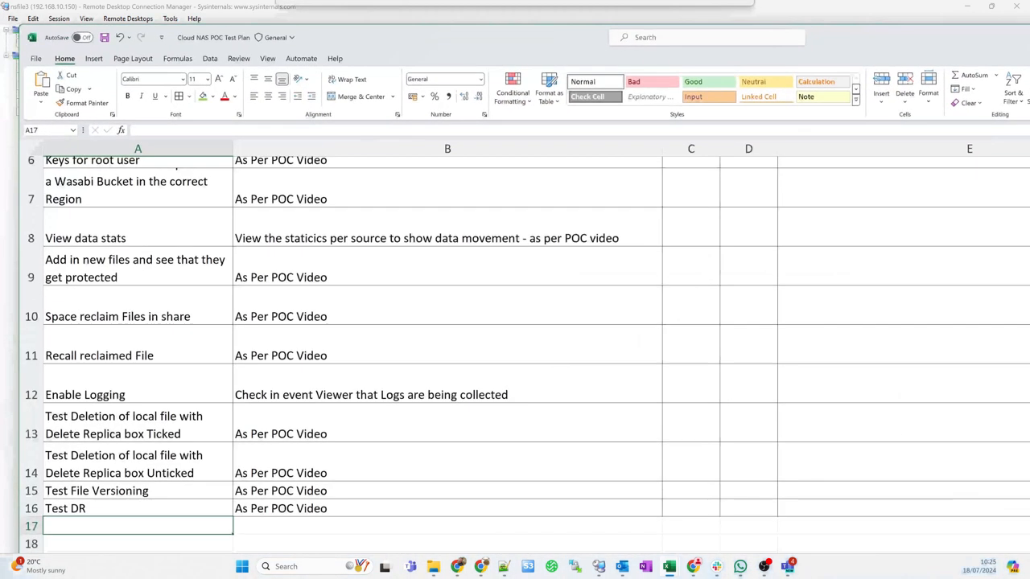
{"action": "scroll", "coordinate": [570, 247], "scroll_direction": "up", "scroll_amount": 2}
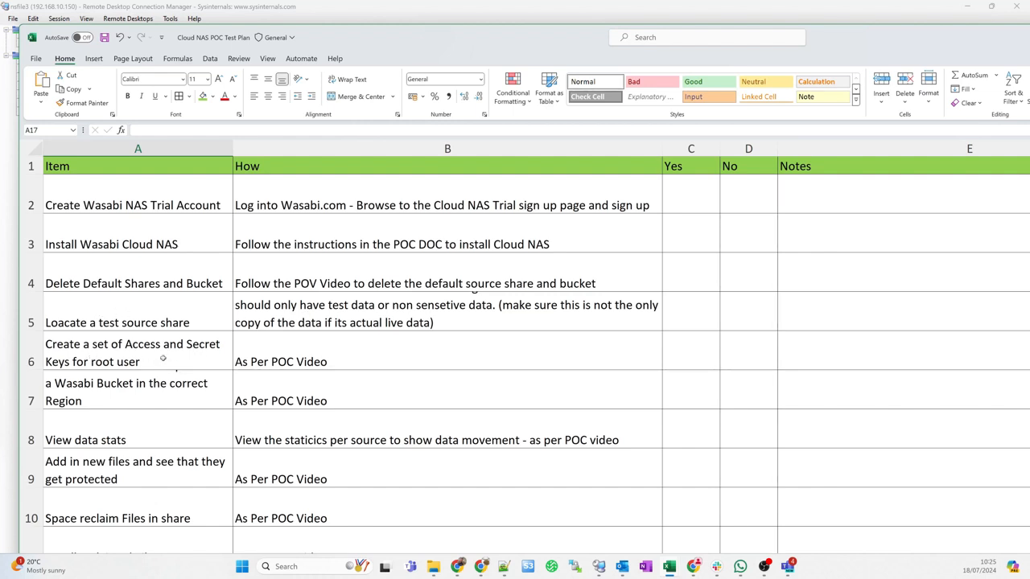
{"action": "left_click", "coordinate": [121, 396]}
{"action": "left_click_drag", "start_coordinate": [514, 37], "coordinate": [549, 26]}
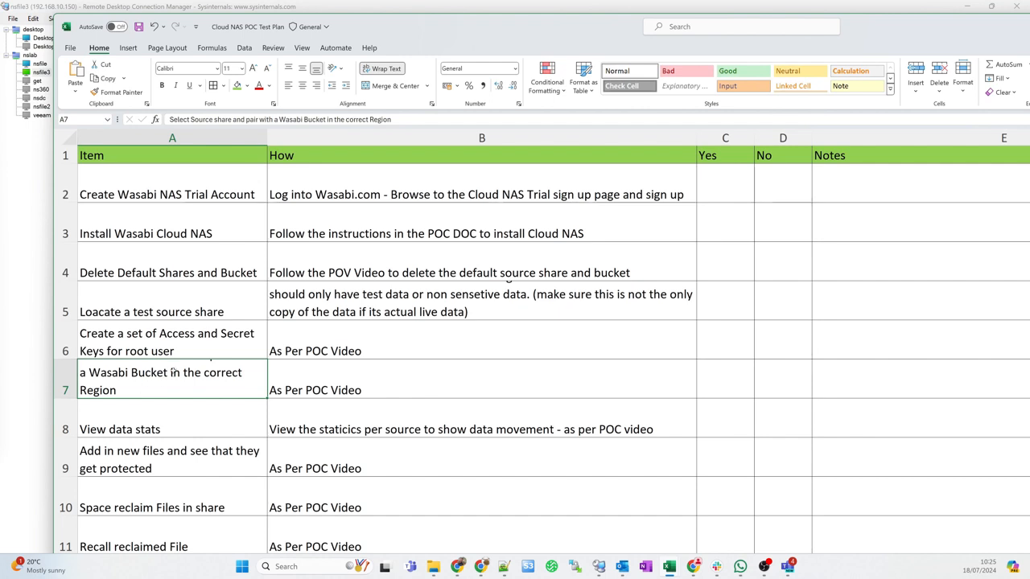
{"action": "left_click_drag", "start_coordinate": [66, 394], "coordinate": [66, 423]}
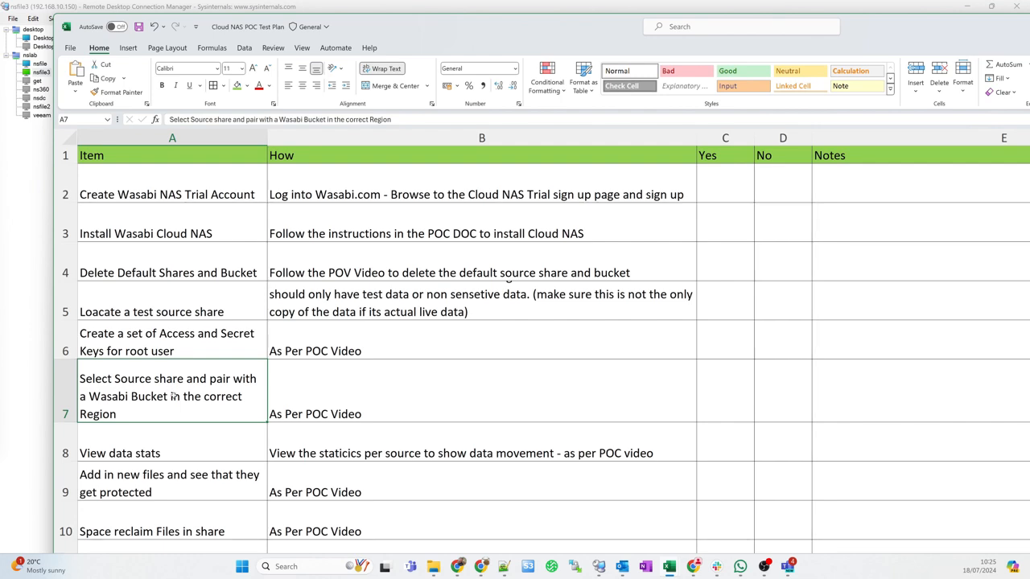
- Review the remaining POC test plan items, from View data stats through logging, replica deletion and file versioning to Test DR
{"action": "scroll", "coordinate": [189, 398], "scroll_direction": "down", "scroll_amount": 1}
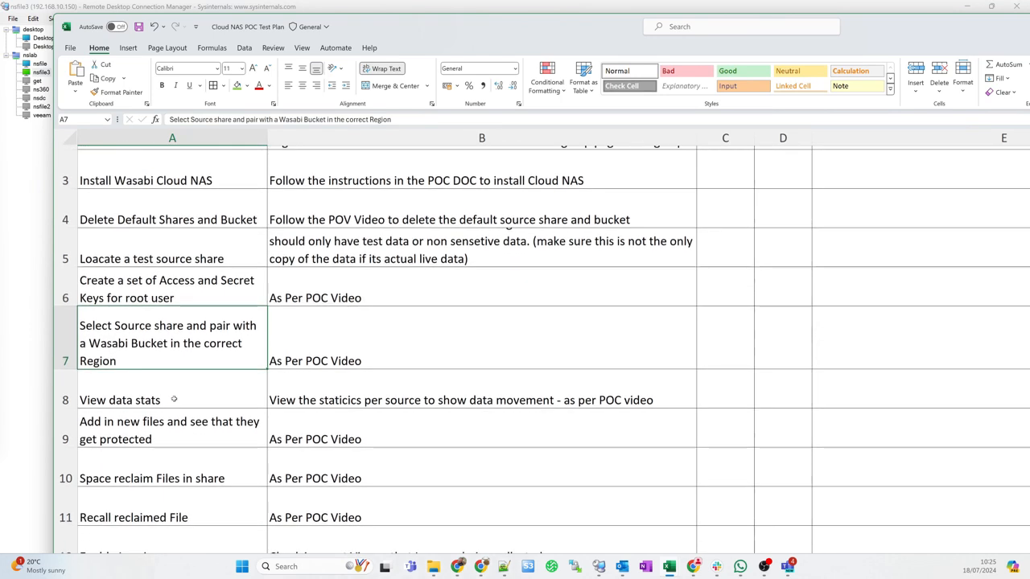
{"action": "left_click", "coordinate": [183, 390]}
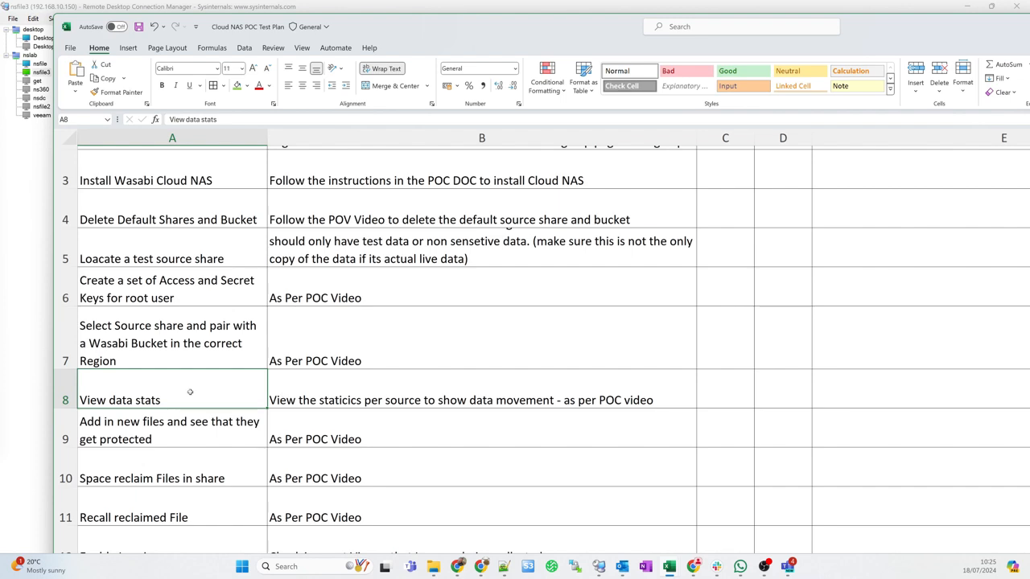
{"action": "scroll", "coordinate": [189, 394], "scroll_direction": "down", "scroll_amount": 2}
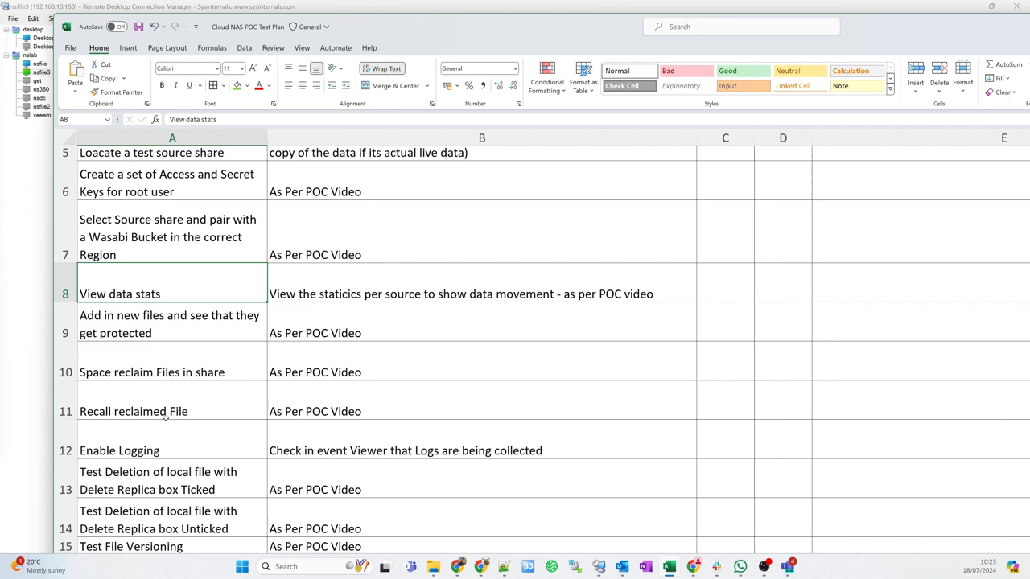
{"action": "scroll", "coordinate": [211, 403], "scroll_direction": "down", "scroll_amount": 1}
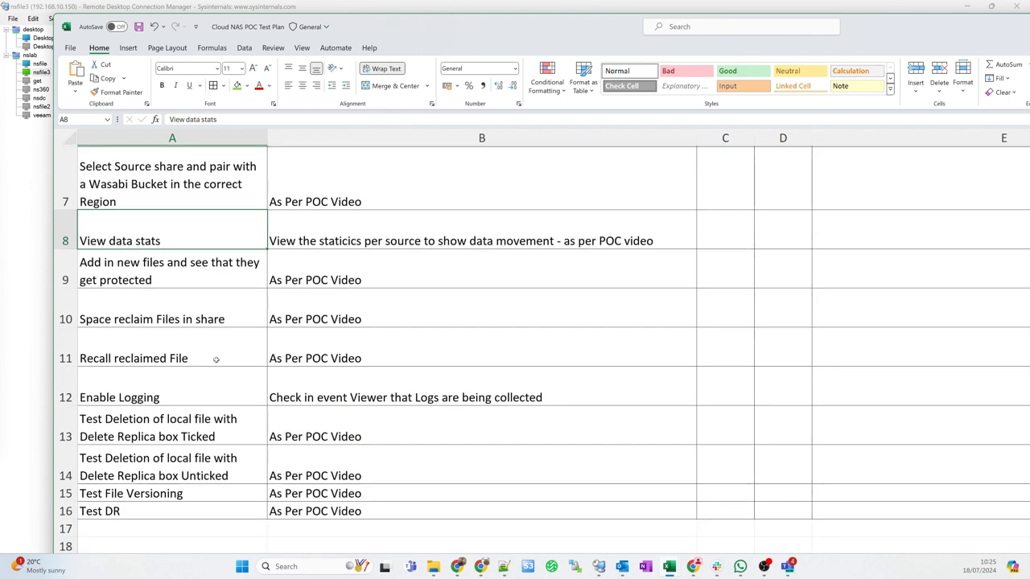
{"action": "left_click", "coordinate": [202, 392]}
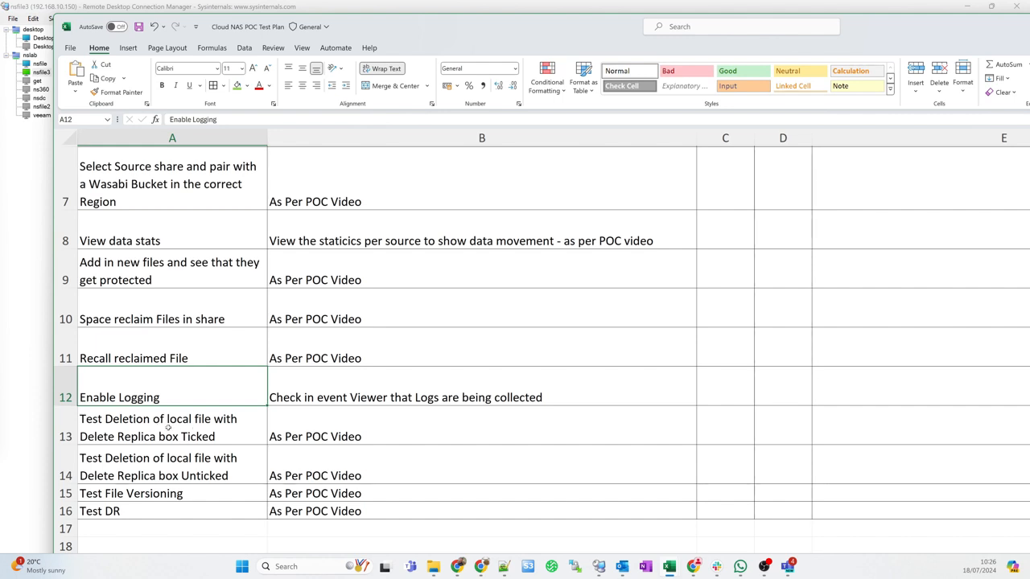
{"action": "left_click", "coordinate": [189, 465]}
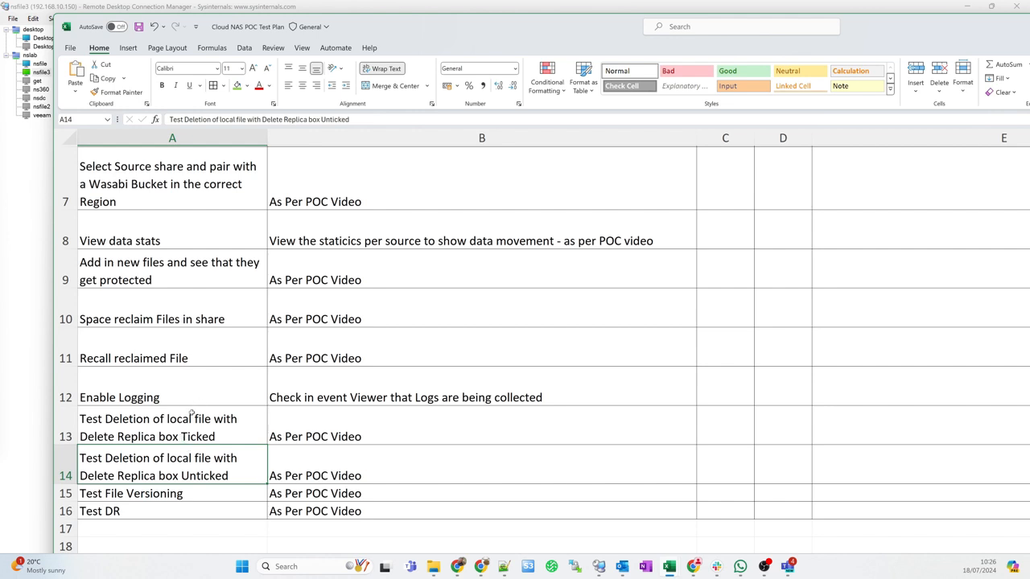
{"action": "scroll", "coordinate": [184, 416], "scroll_direction": "down", "scroll_amount": 1}
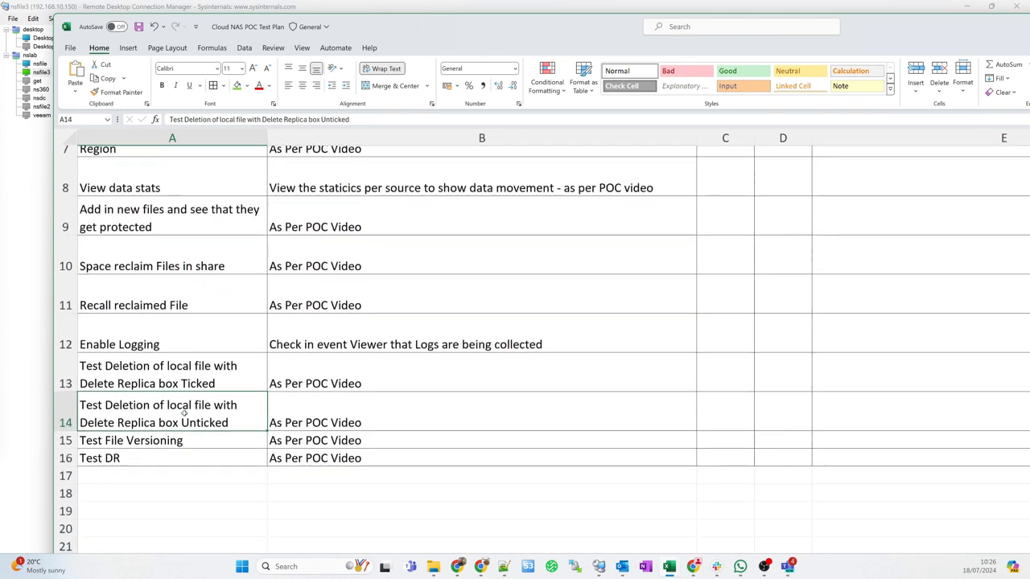
{"action": "left_click", "coordinate": [143, 444]}
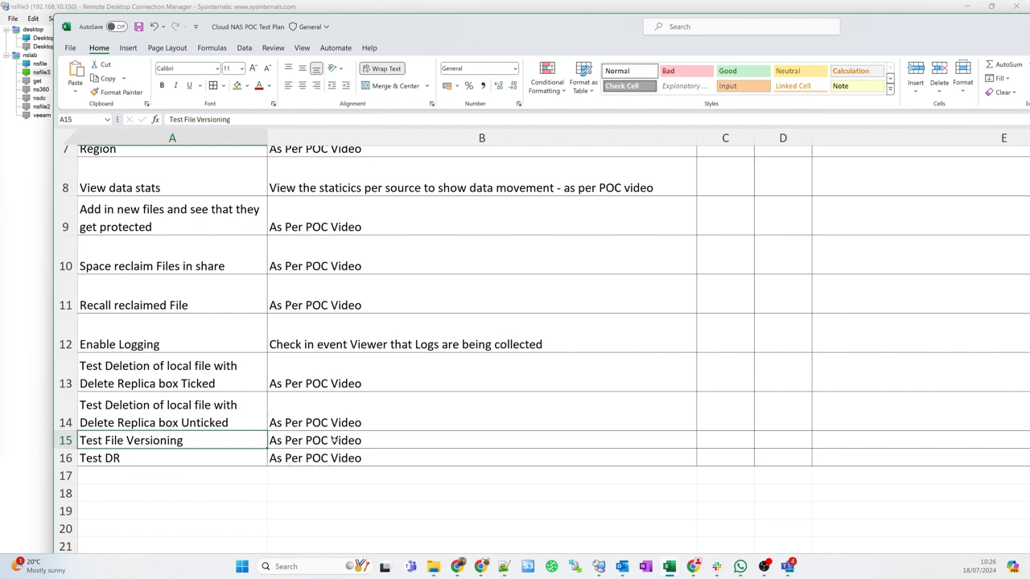
{"action": "left_click", "coordinate": [156, 458]}
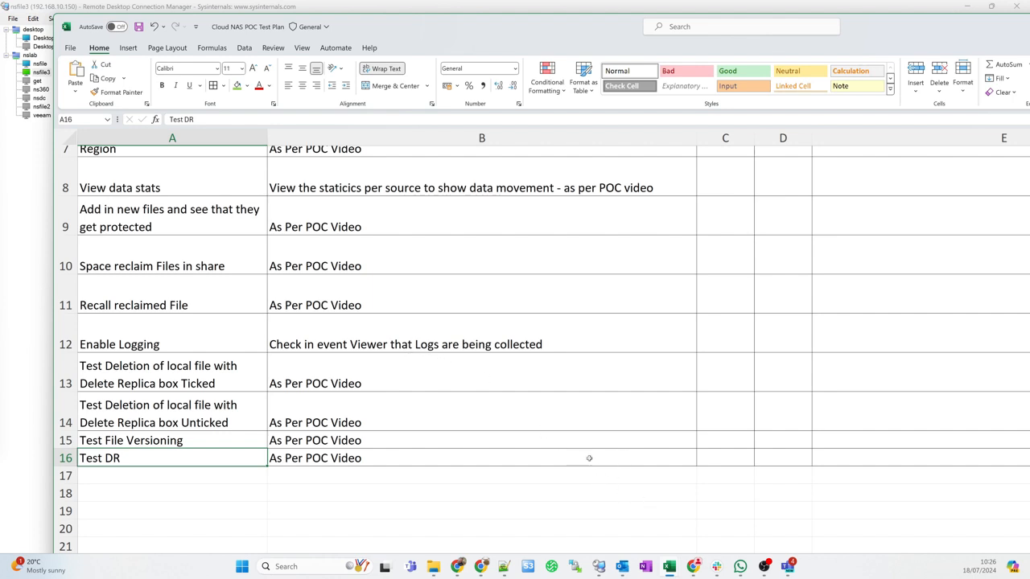
{"action": "scroll", "coordinate": [294, 392], "scroll_direction": "up", "scroll_amount": 1}
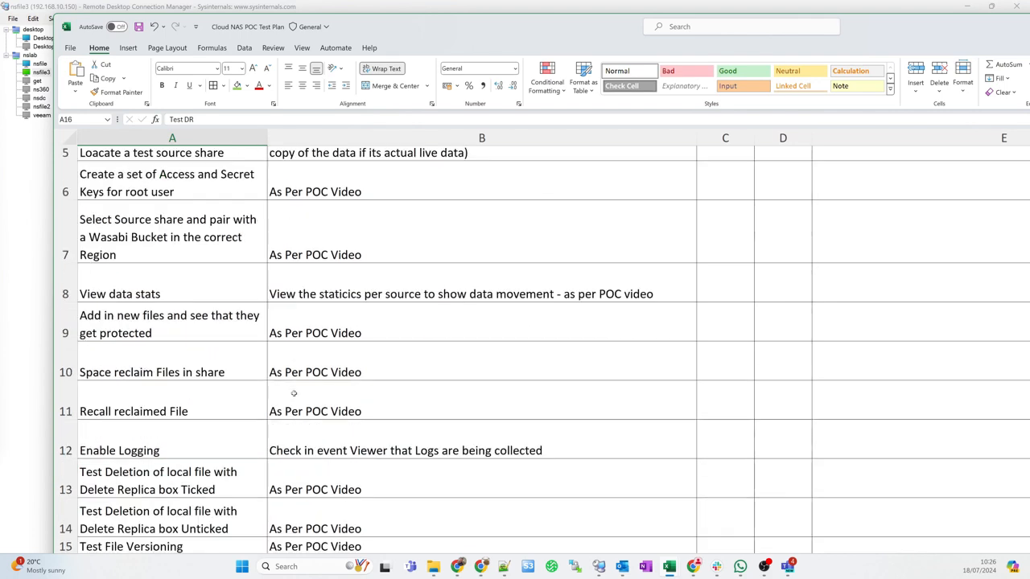
{"action": "scroll", "coordinate": [293, 392], "scroll_direction": "up", "scroll_amount": 2}
{"action": "scroll", "coordinate": [297, 394], "scroll_direction": "down", "scroll_amount": 1}
{"action": "scroll", "coordinate": [298, 394], "scroll_direction": "down", "scroll_amount": 3}
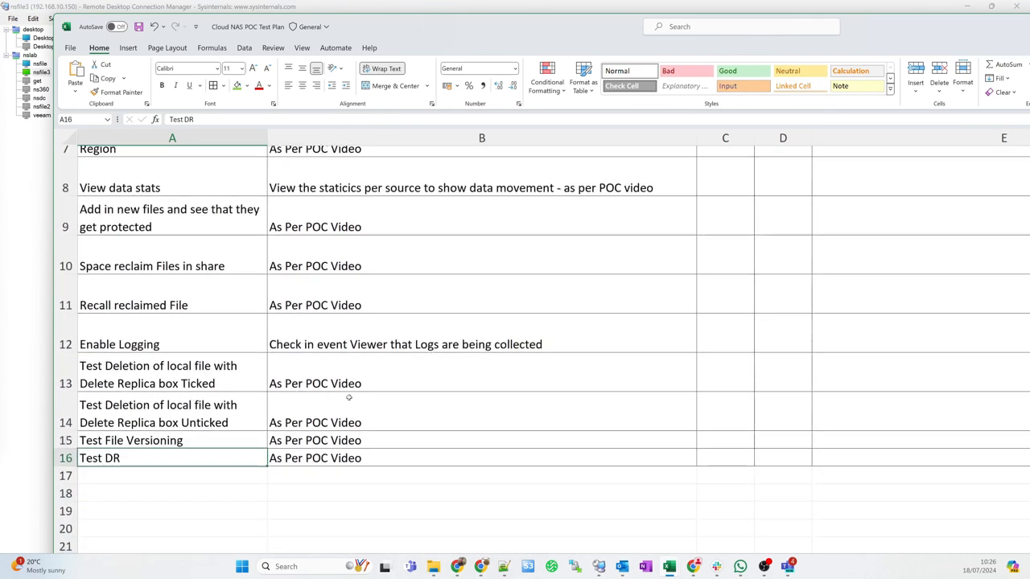